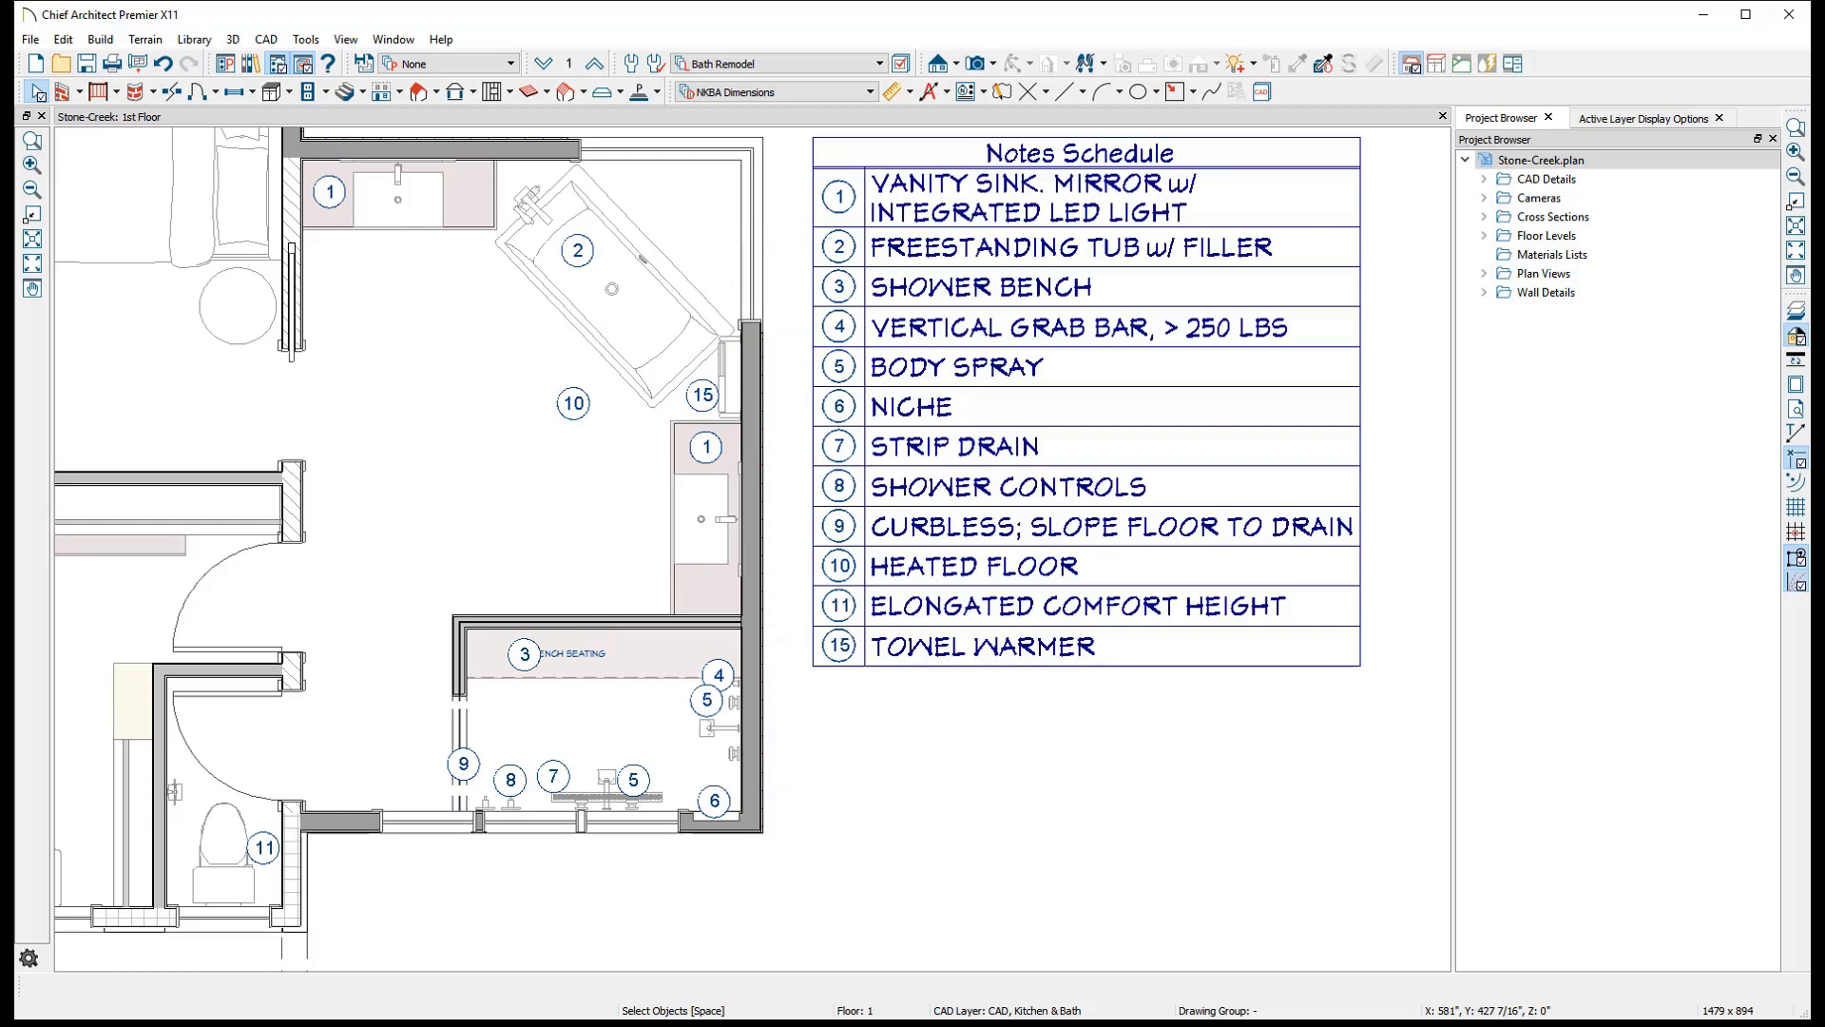
Step: Place a note on the sink of the vanity beside the towel warmer in the floor plan
{"action": "left_click", "coordinate": [983, 92]}
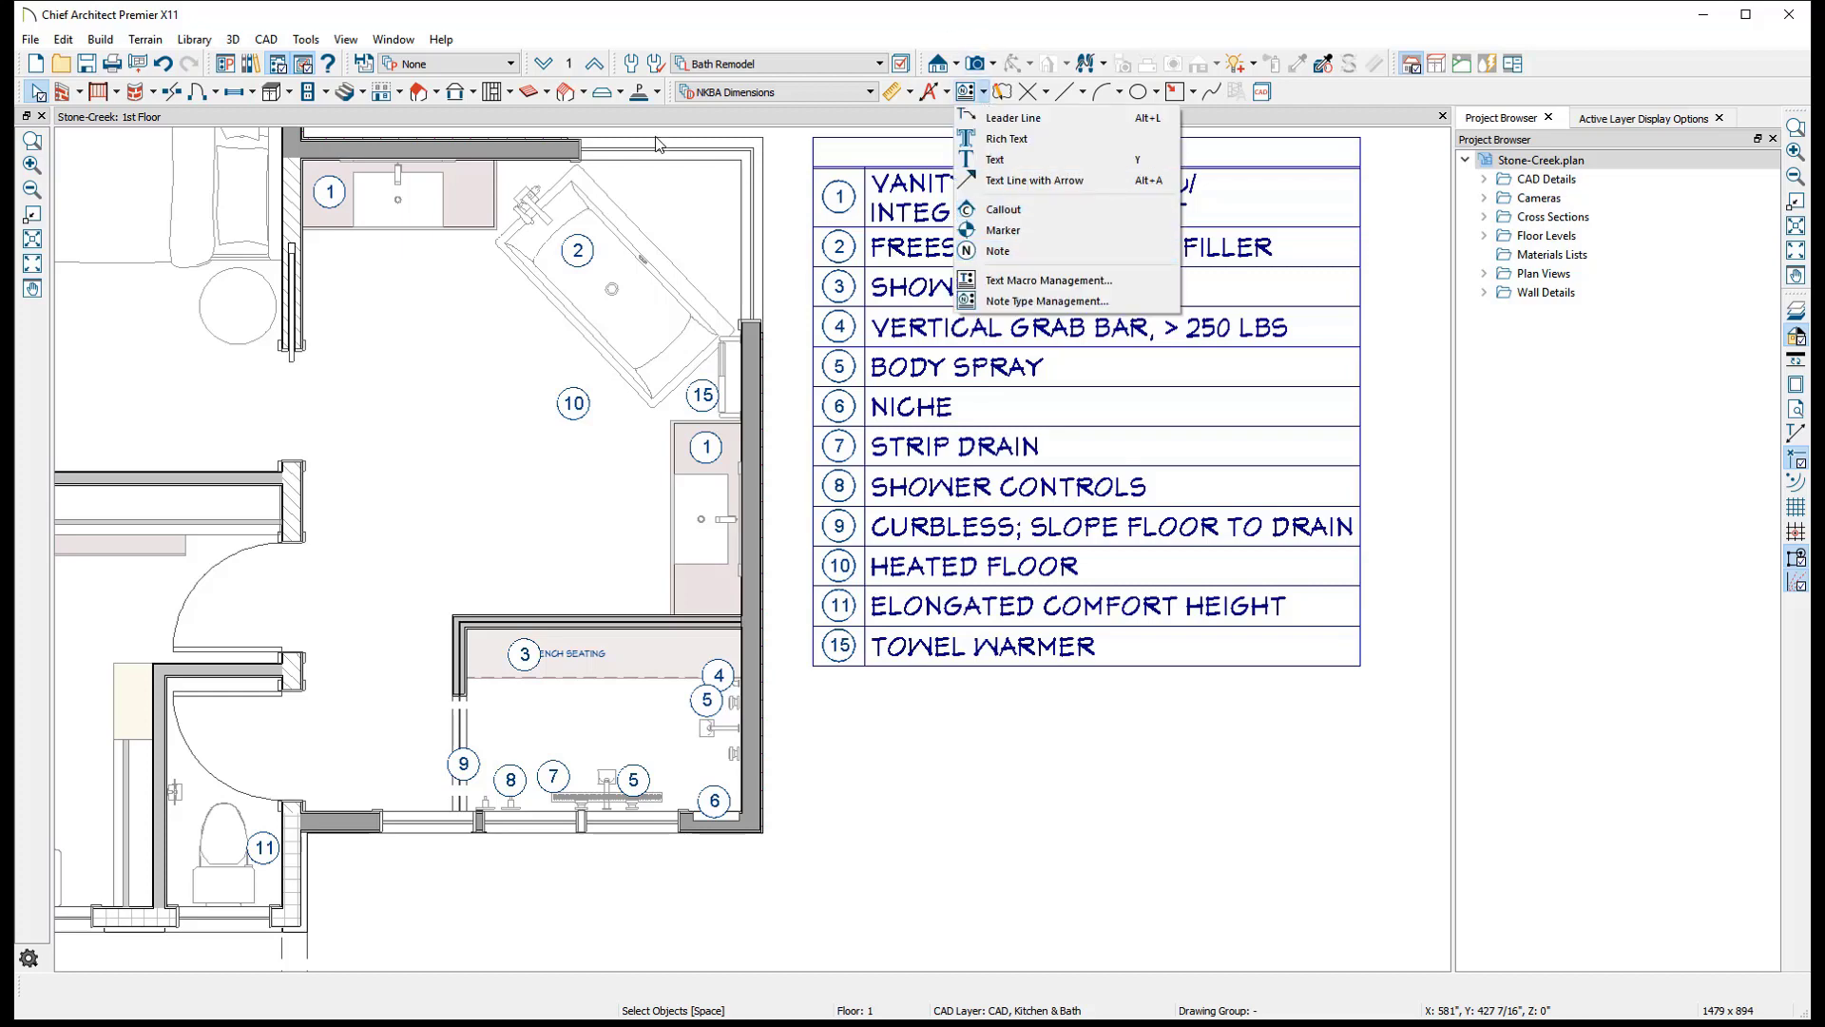
{"action": "left_click", "coordinate": [266, 39]}
{"action": "mouse_move", "coordinate": [393, 282]}
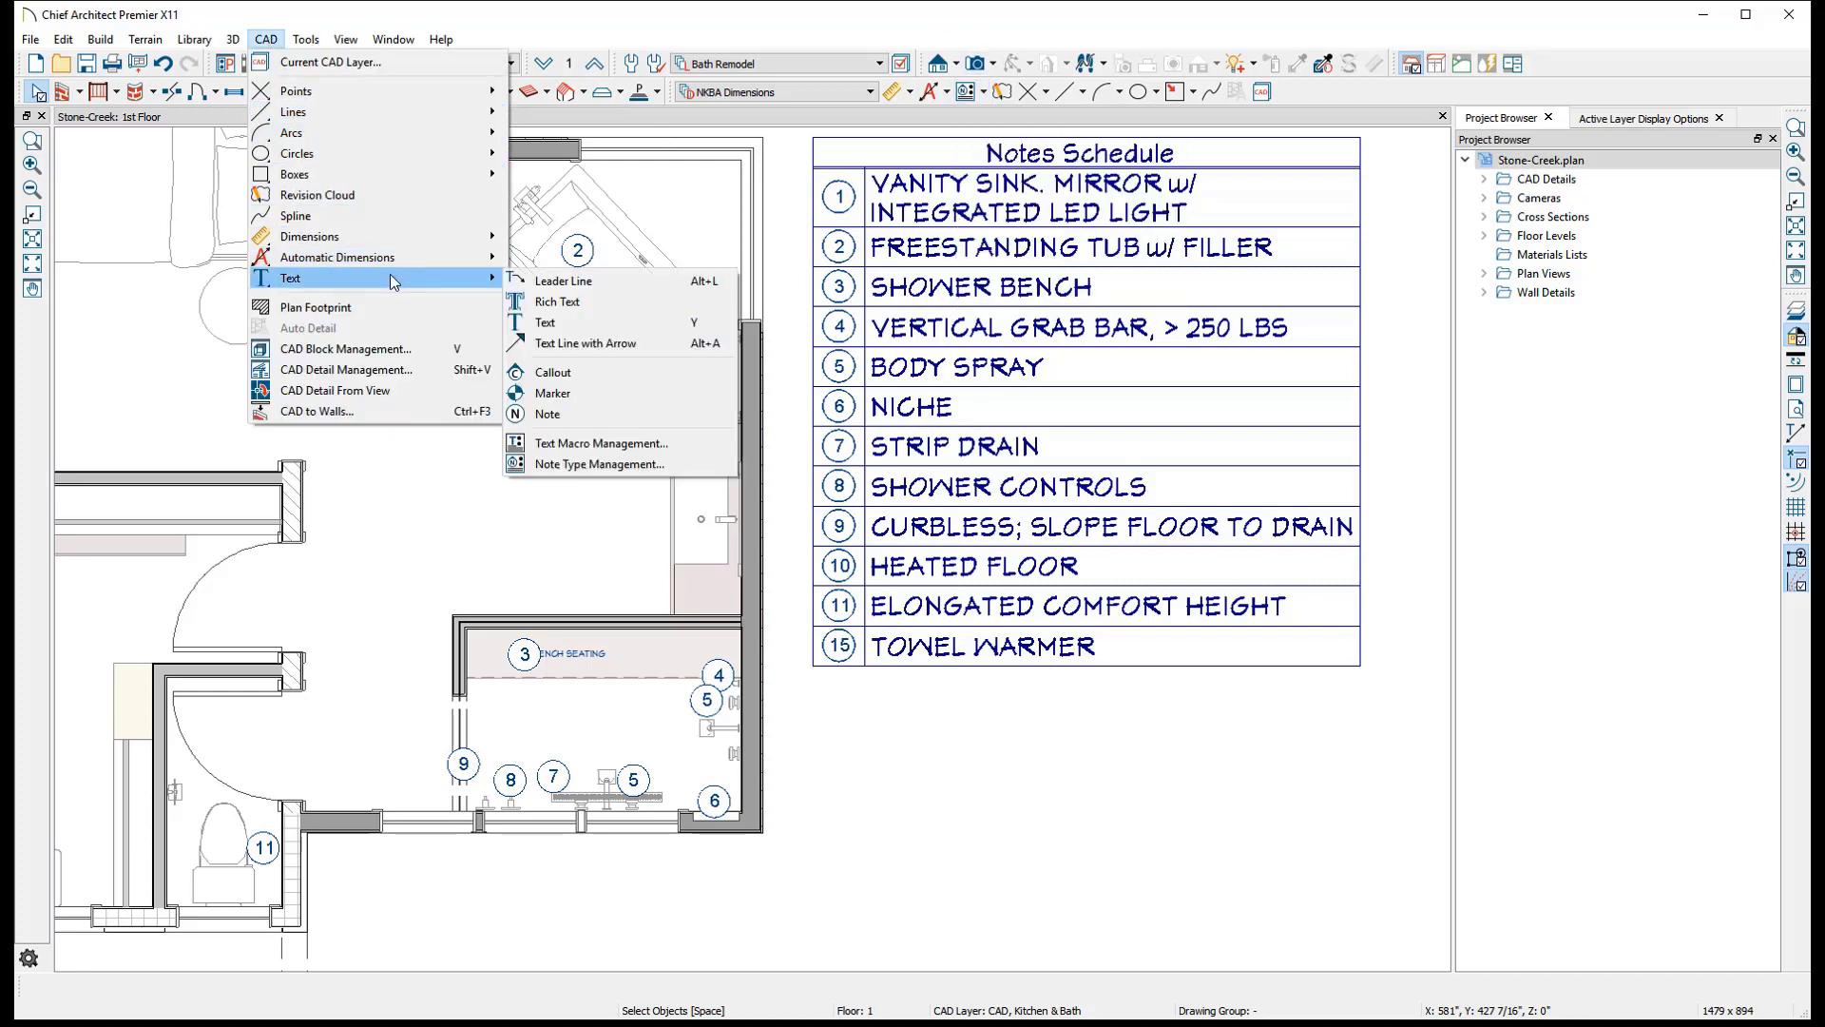
{"action": "left_click", "coordinate": [614, 416]}
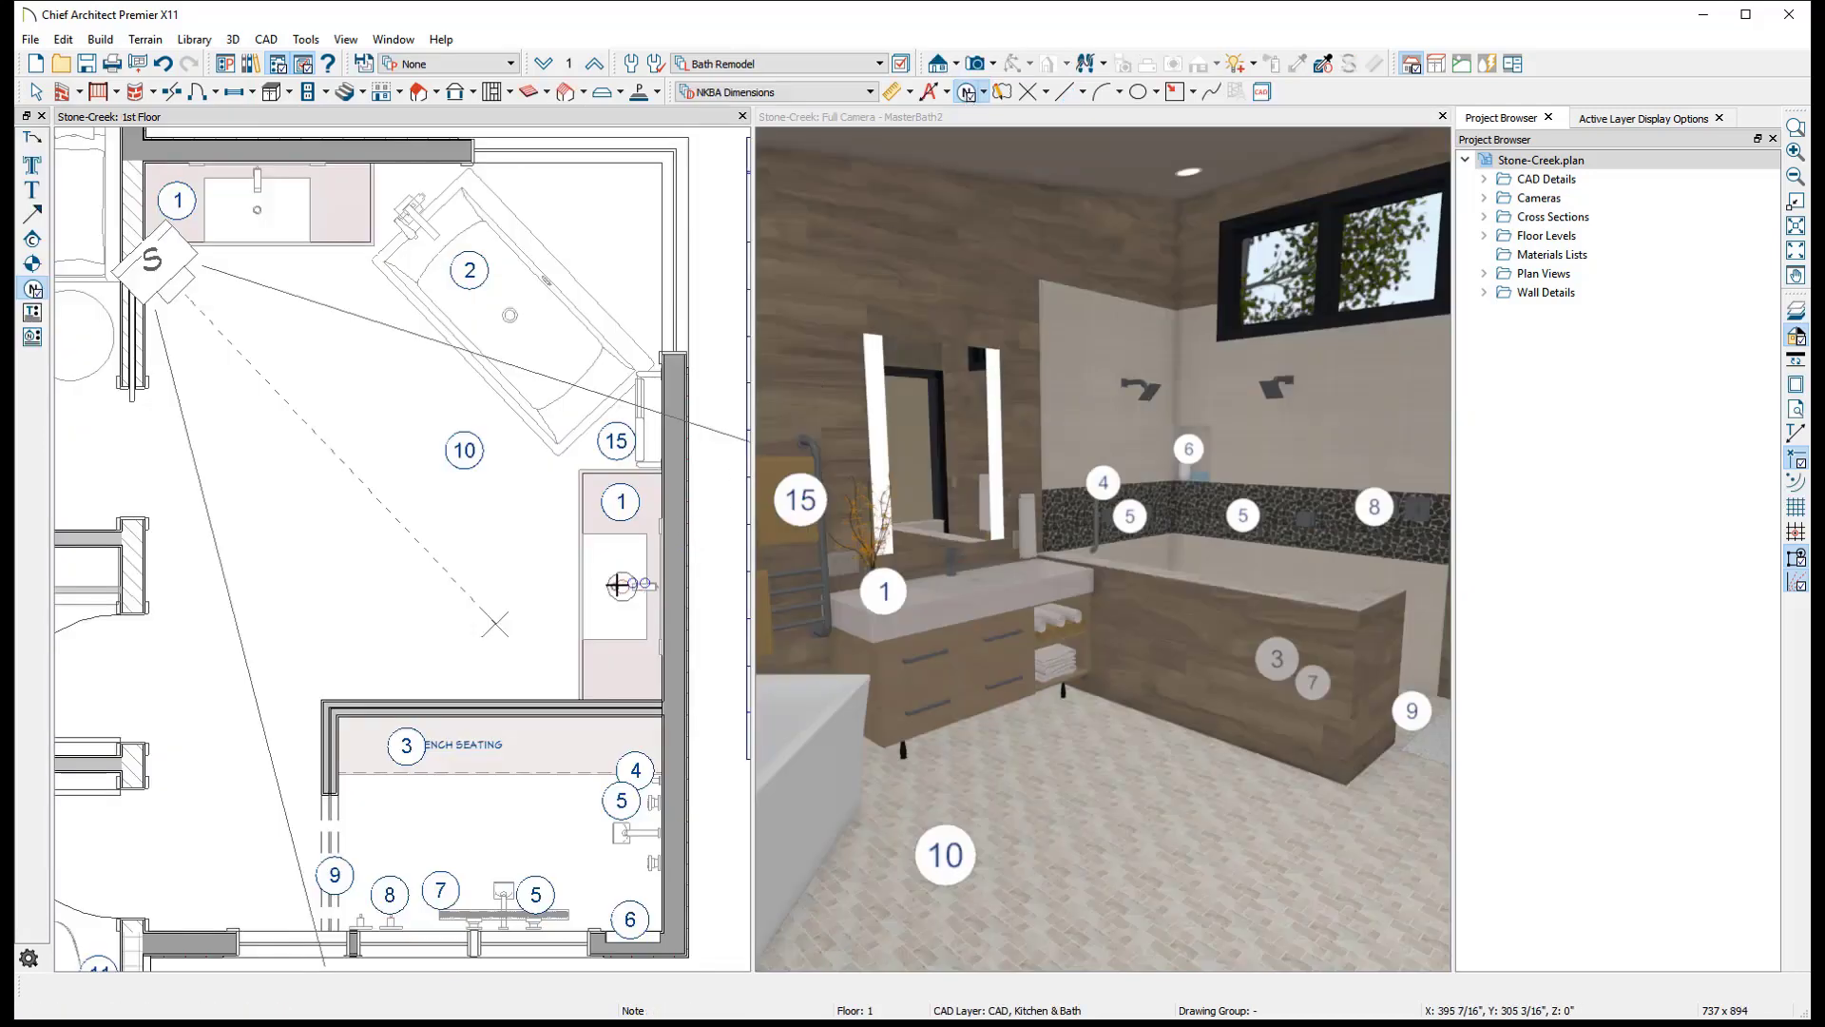
{"action": "left_click", "coordinate": [622, 586]}
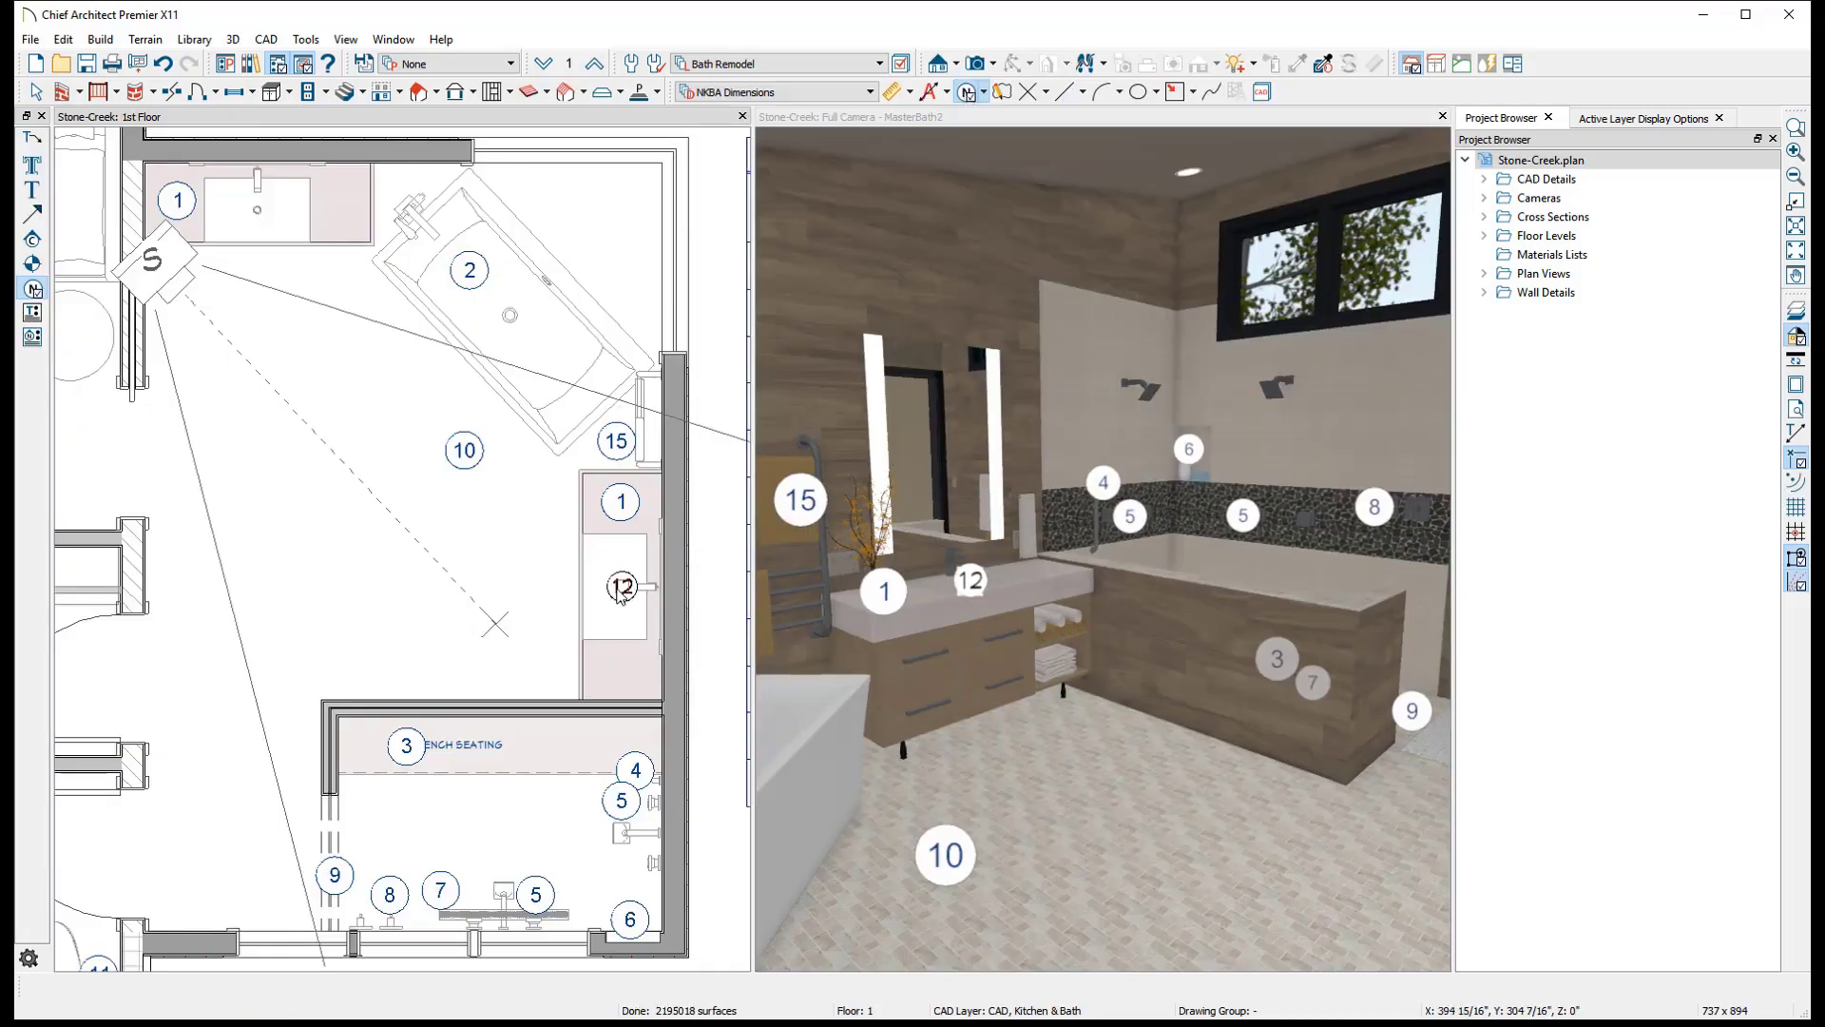
Step: Place notes on the corner window and the freestanding tub in the M2 MasterBath Main Elevation
{"action": "left_click", "coordinate": [953, 306]}
{"action": "left_click", "coordinate": [930, 418]}
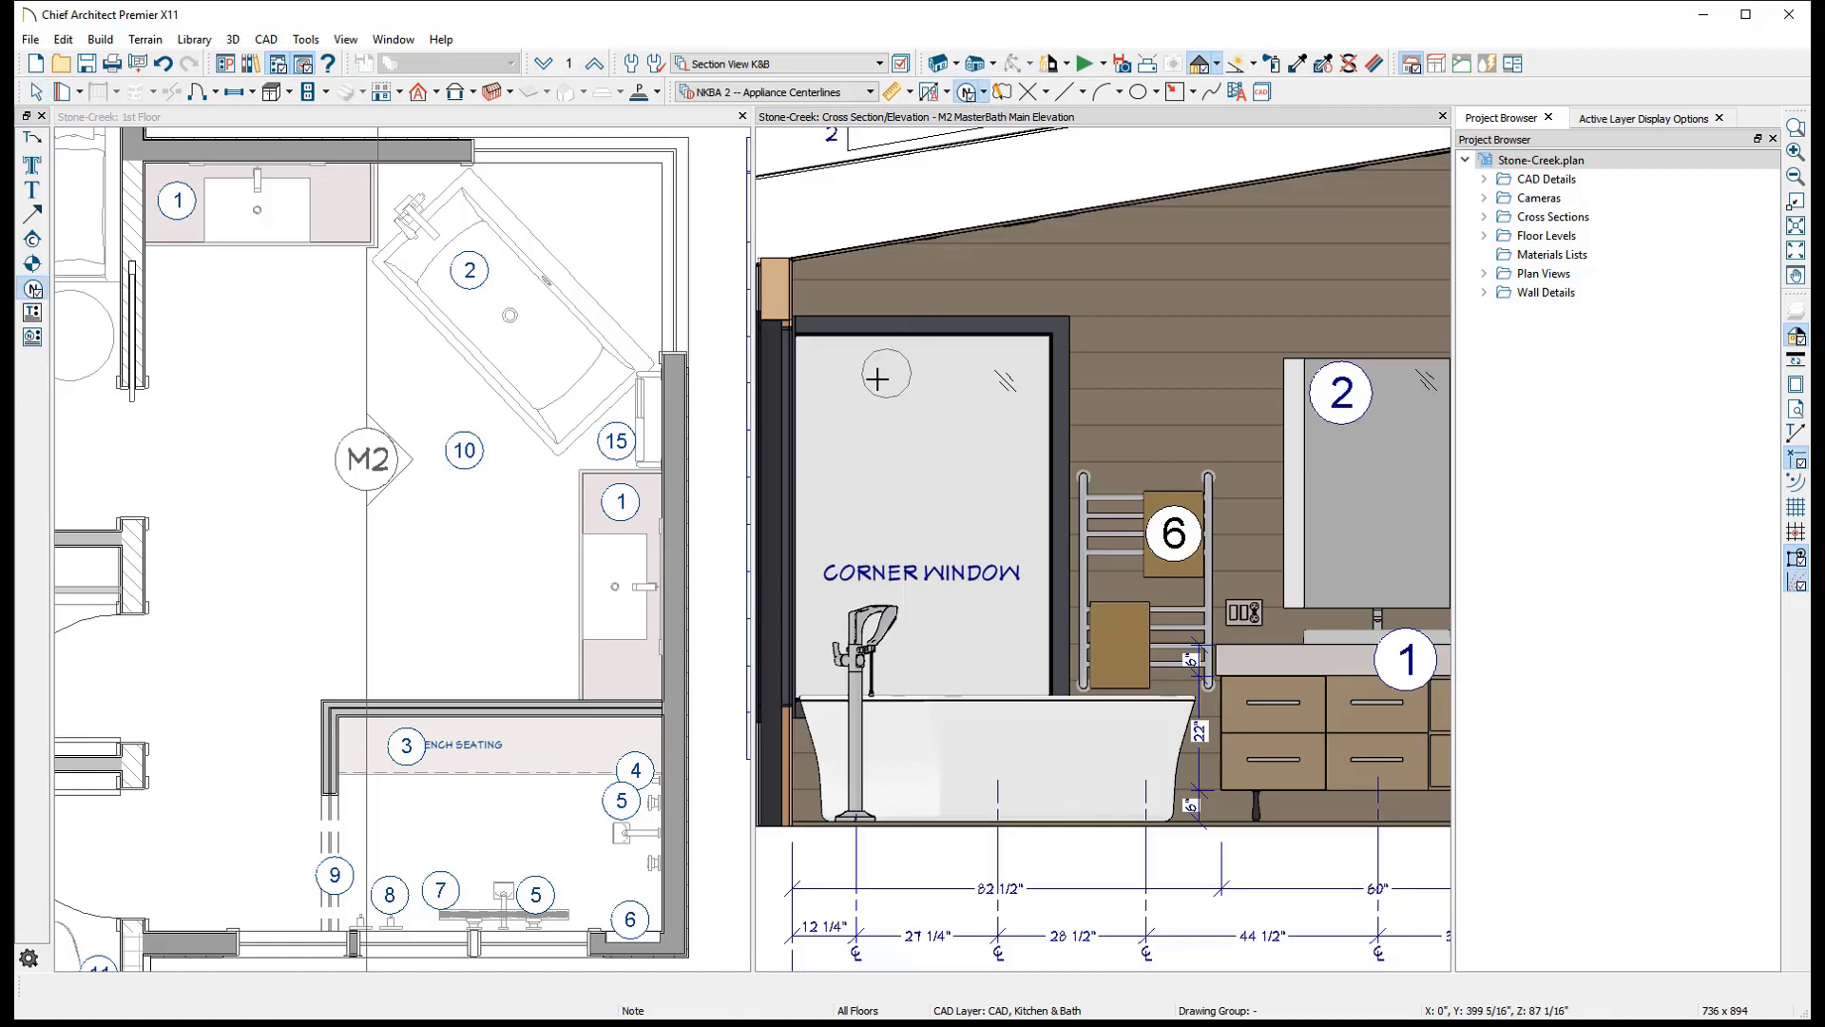
{"action": "left_click", "coordinate": [844, 385]}
{"action": "left_click", "coordinate": [995, 746]}
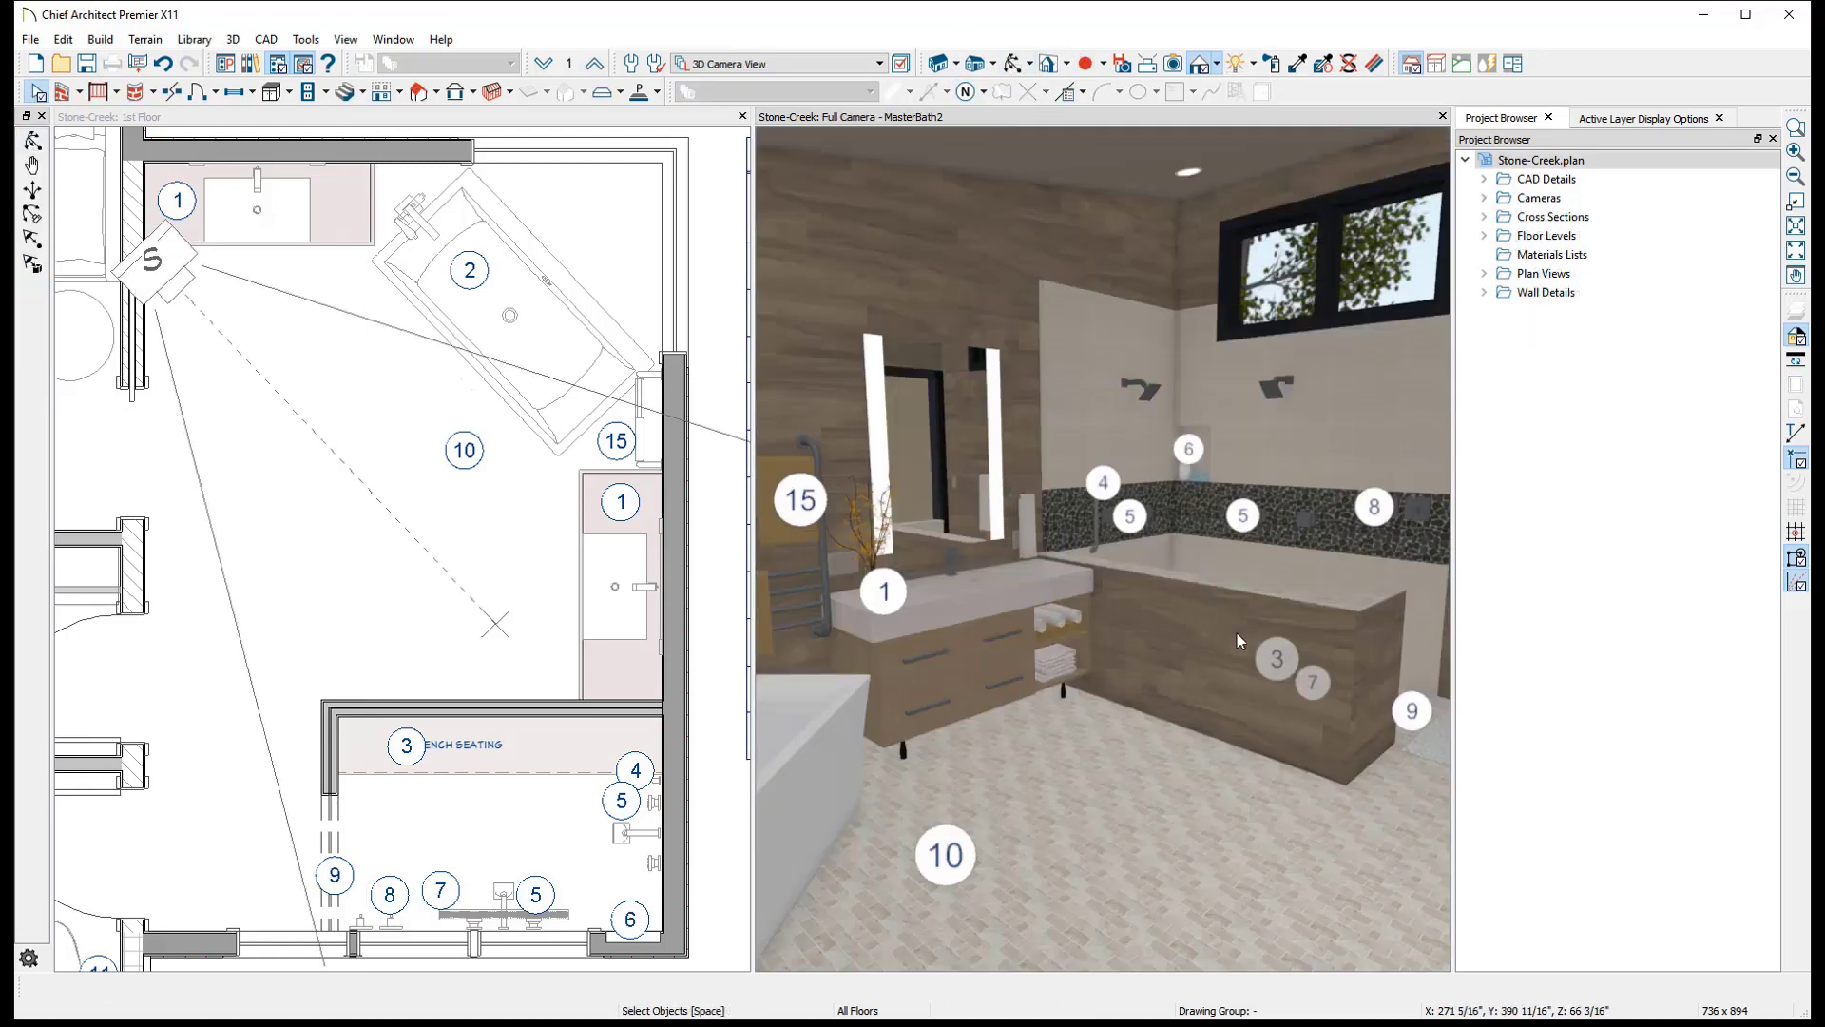
Step: Select the shower bench note in the 3D camera view and turn off its Notes, Kitchen & Bath layer display
{"action": "left_click", "coordinate": [1268, 671]}
{"action": "left_click", "coordinate": [1623, 121]}
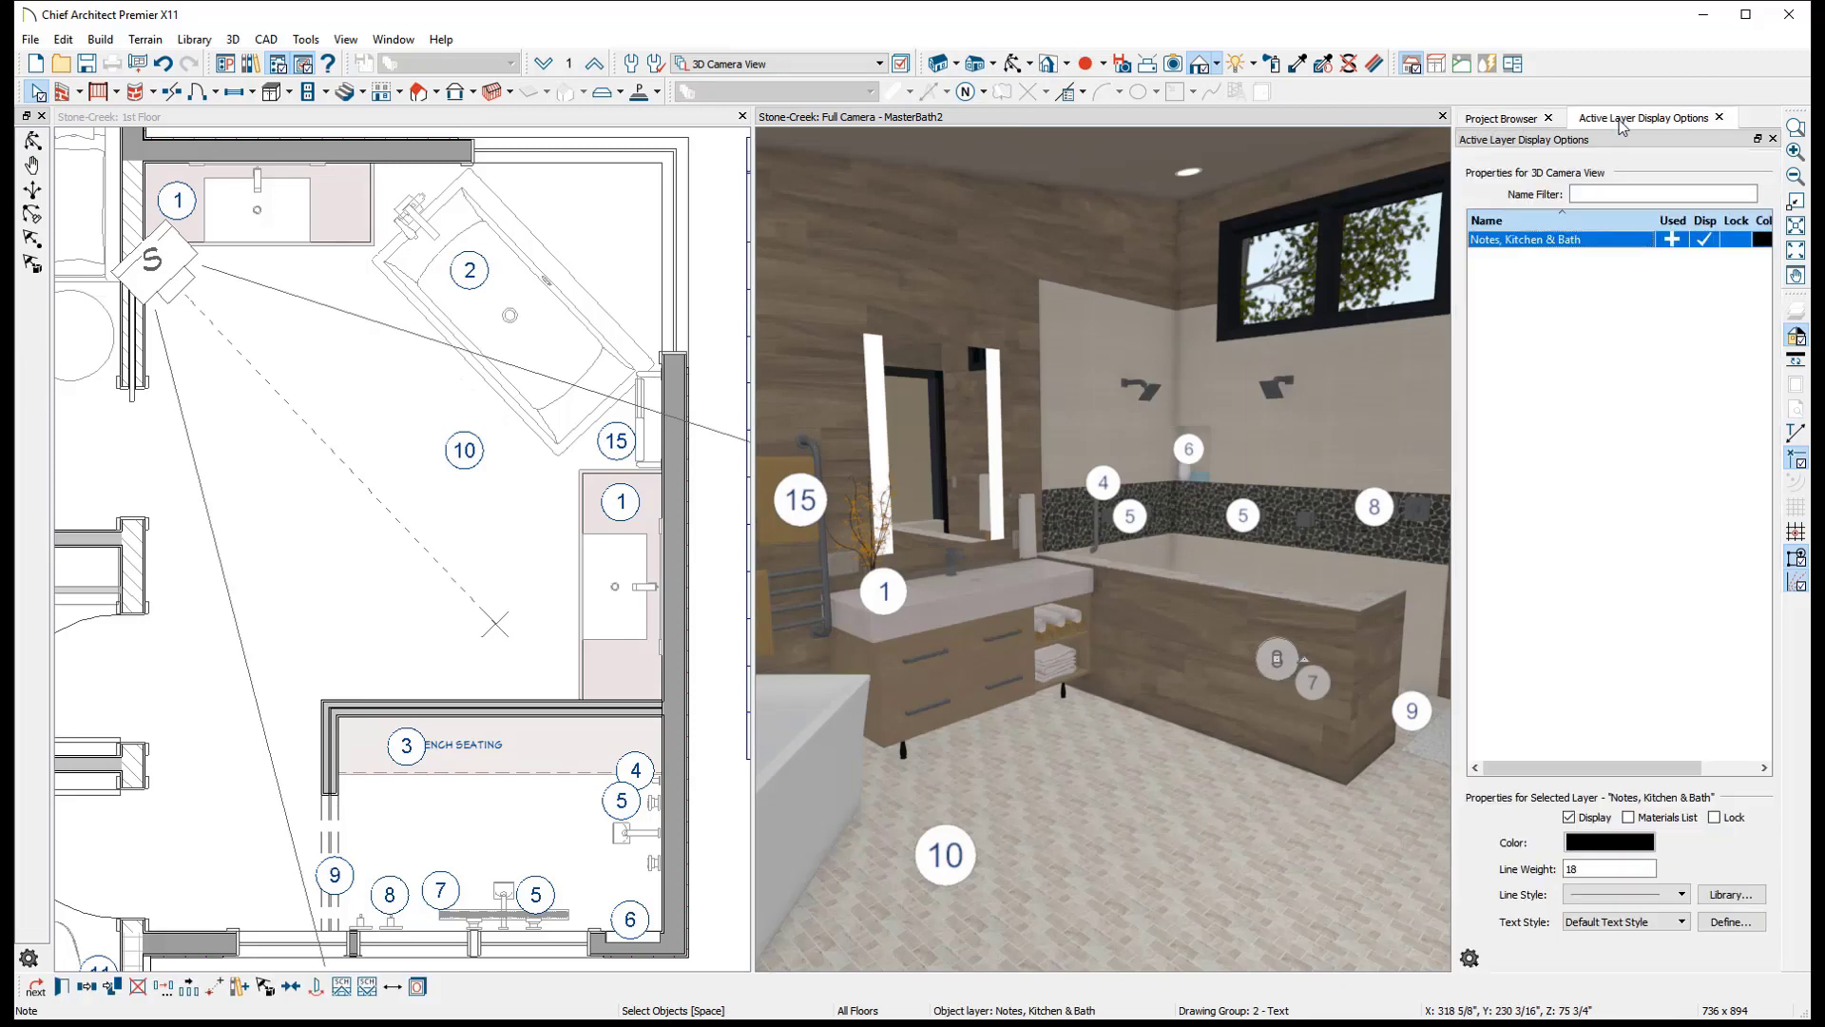
{"action": "left_click", "coordinate": [1708, 242]}
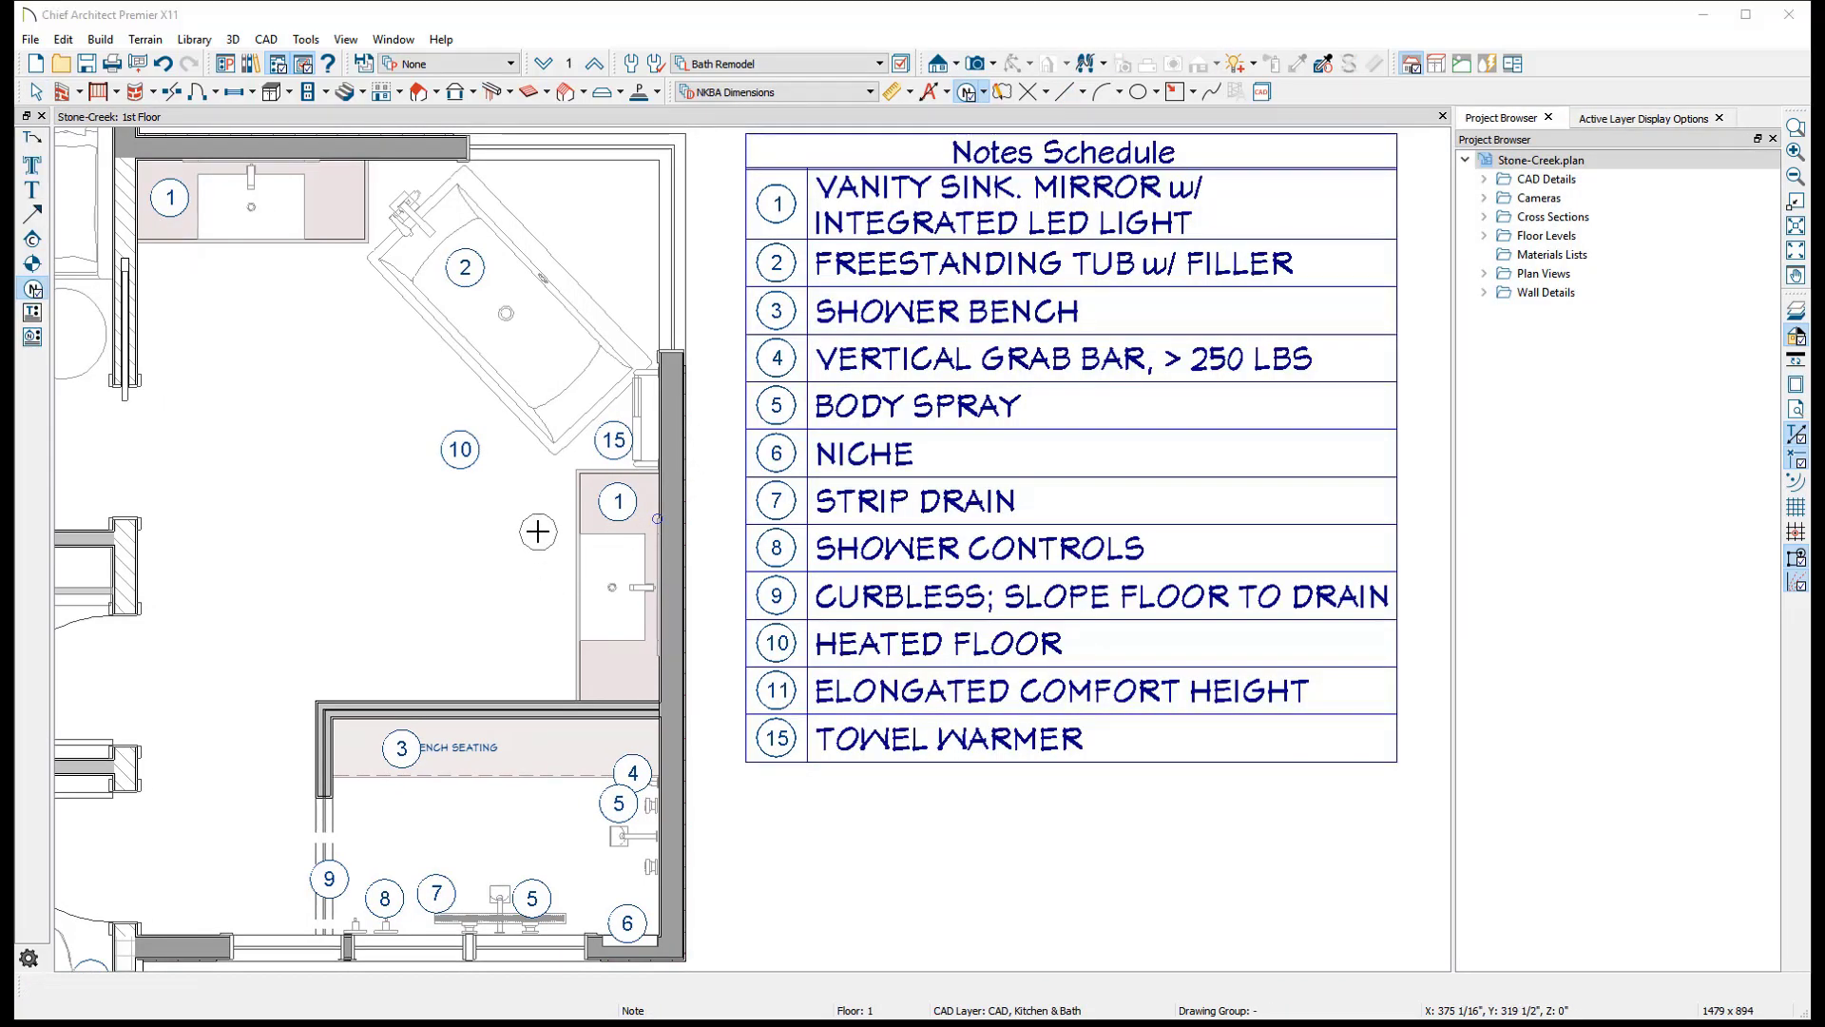
Step: Start a note on the open bathroom floor and review its type and label settings
{"action": "left_click", "coordinate": [538, 531]}
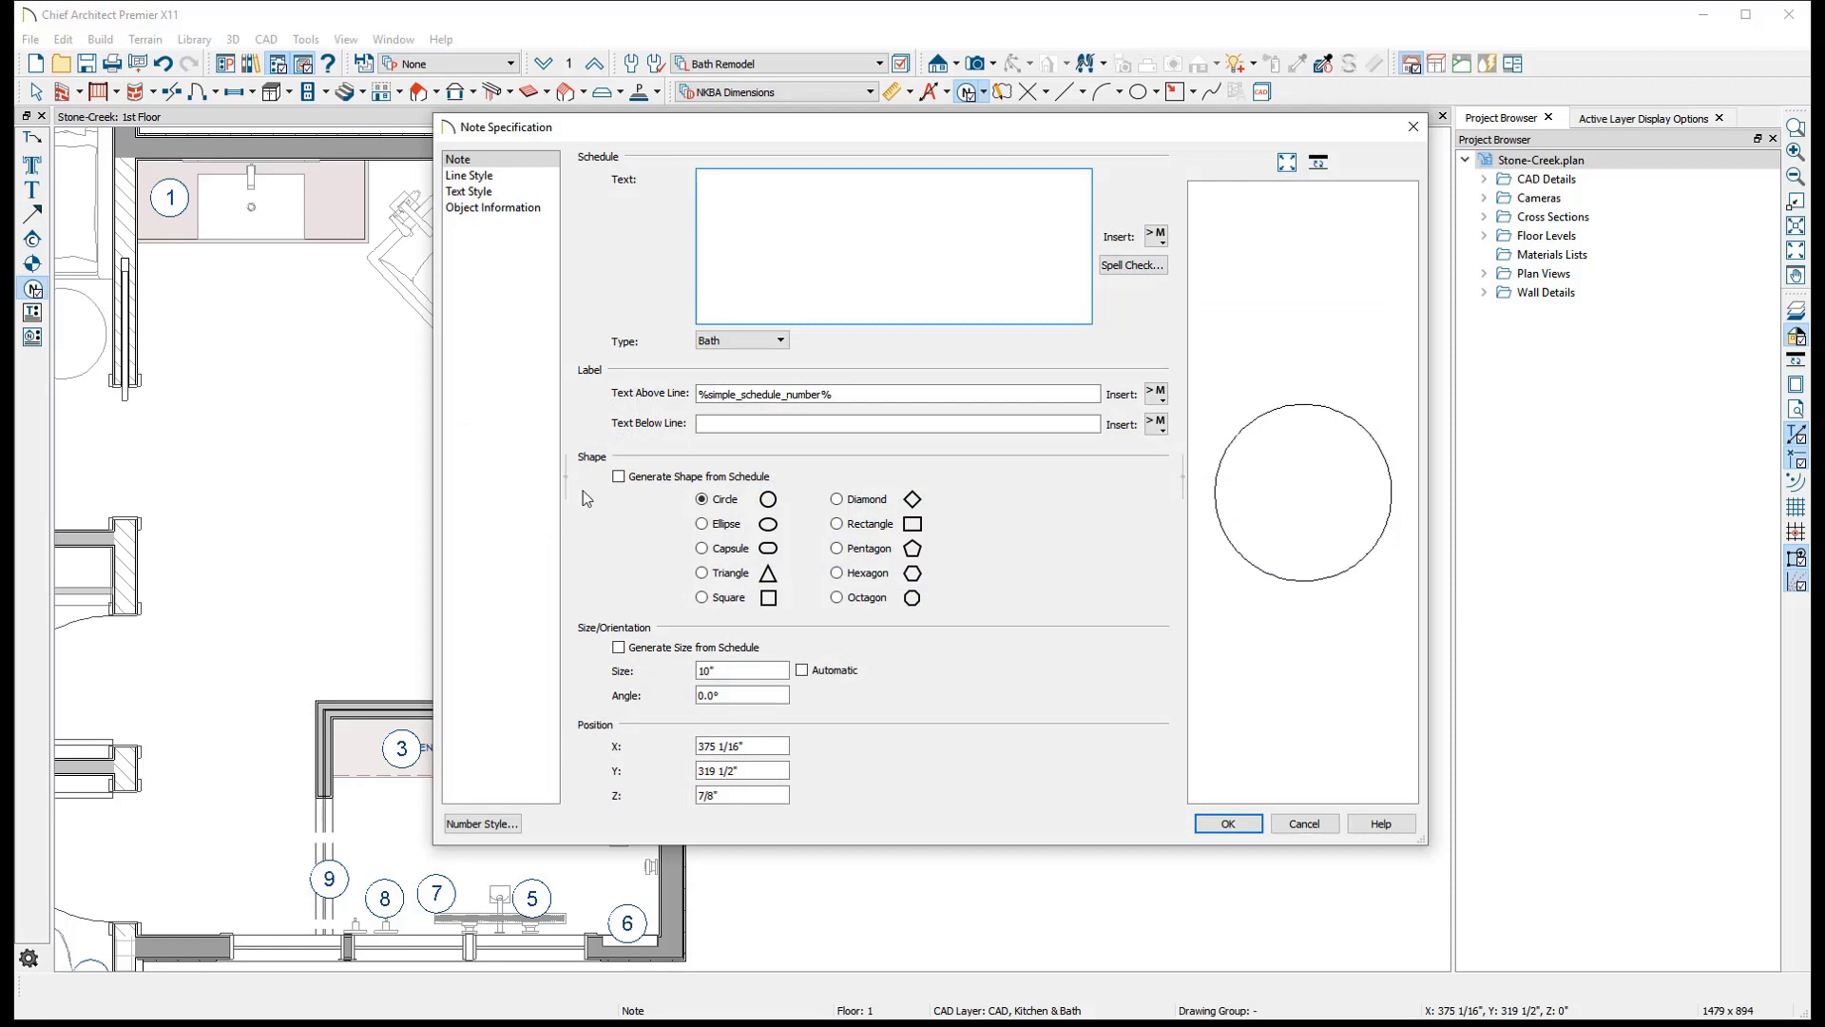
{"action": "left_click", "coordinate": [782, 340]}
{"action": "left_click", "coordinate": [857, 392]}
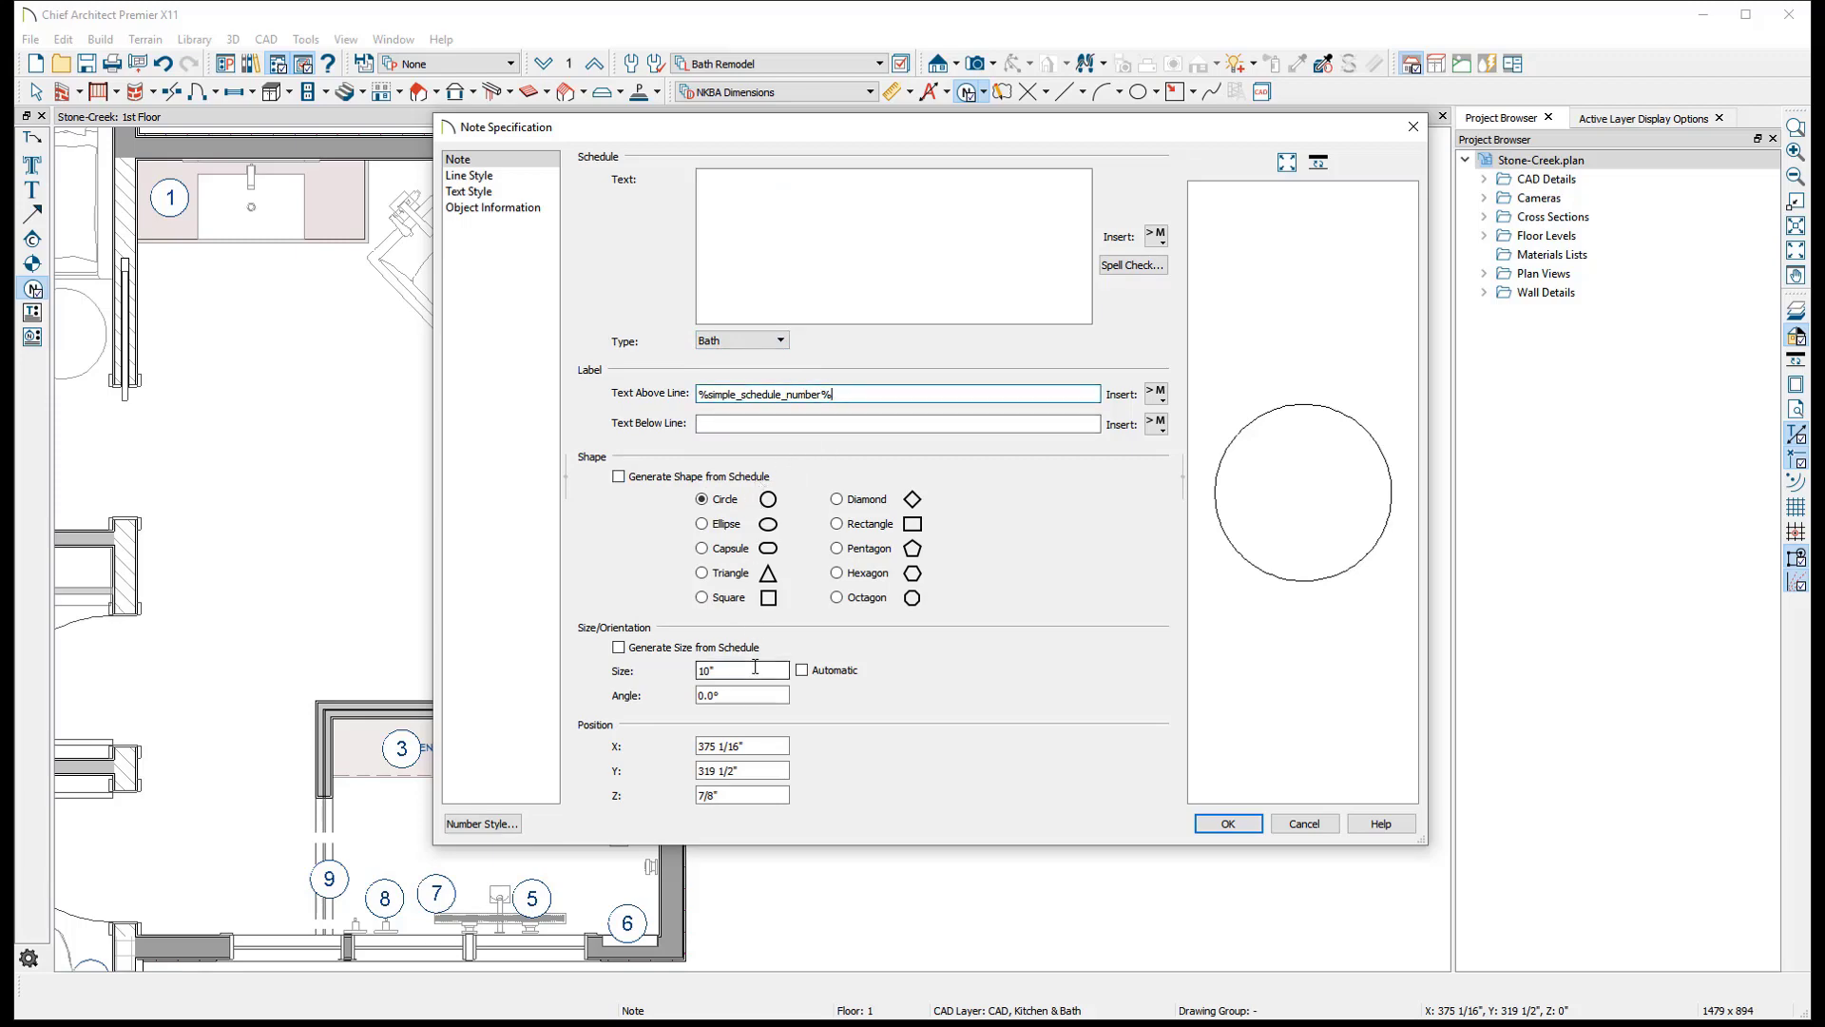
{"action": "key", "text": "Return"}
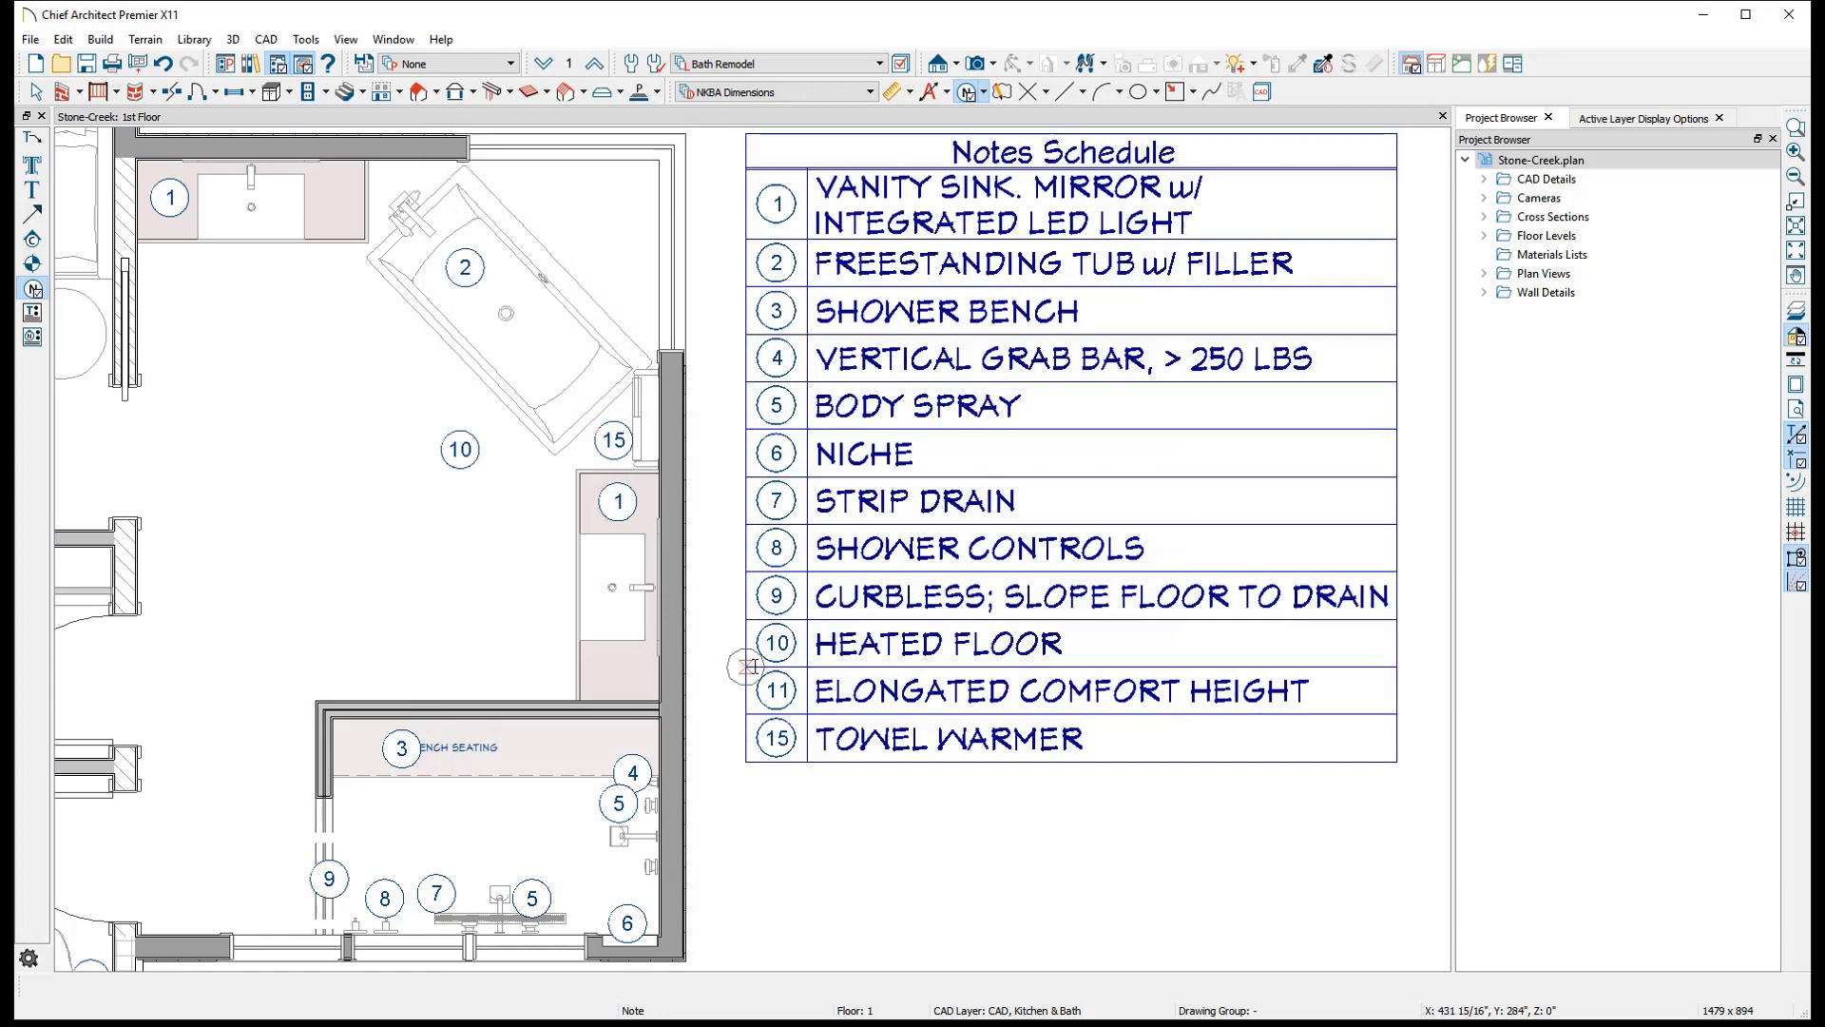
Step: Delete the existing Notes Schedule beside the floor plan
{"action": "key", "text": "space"}
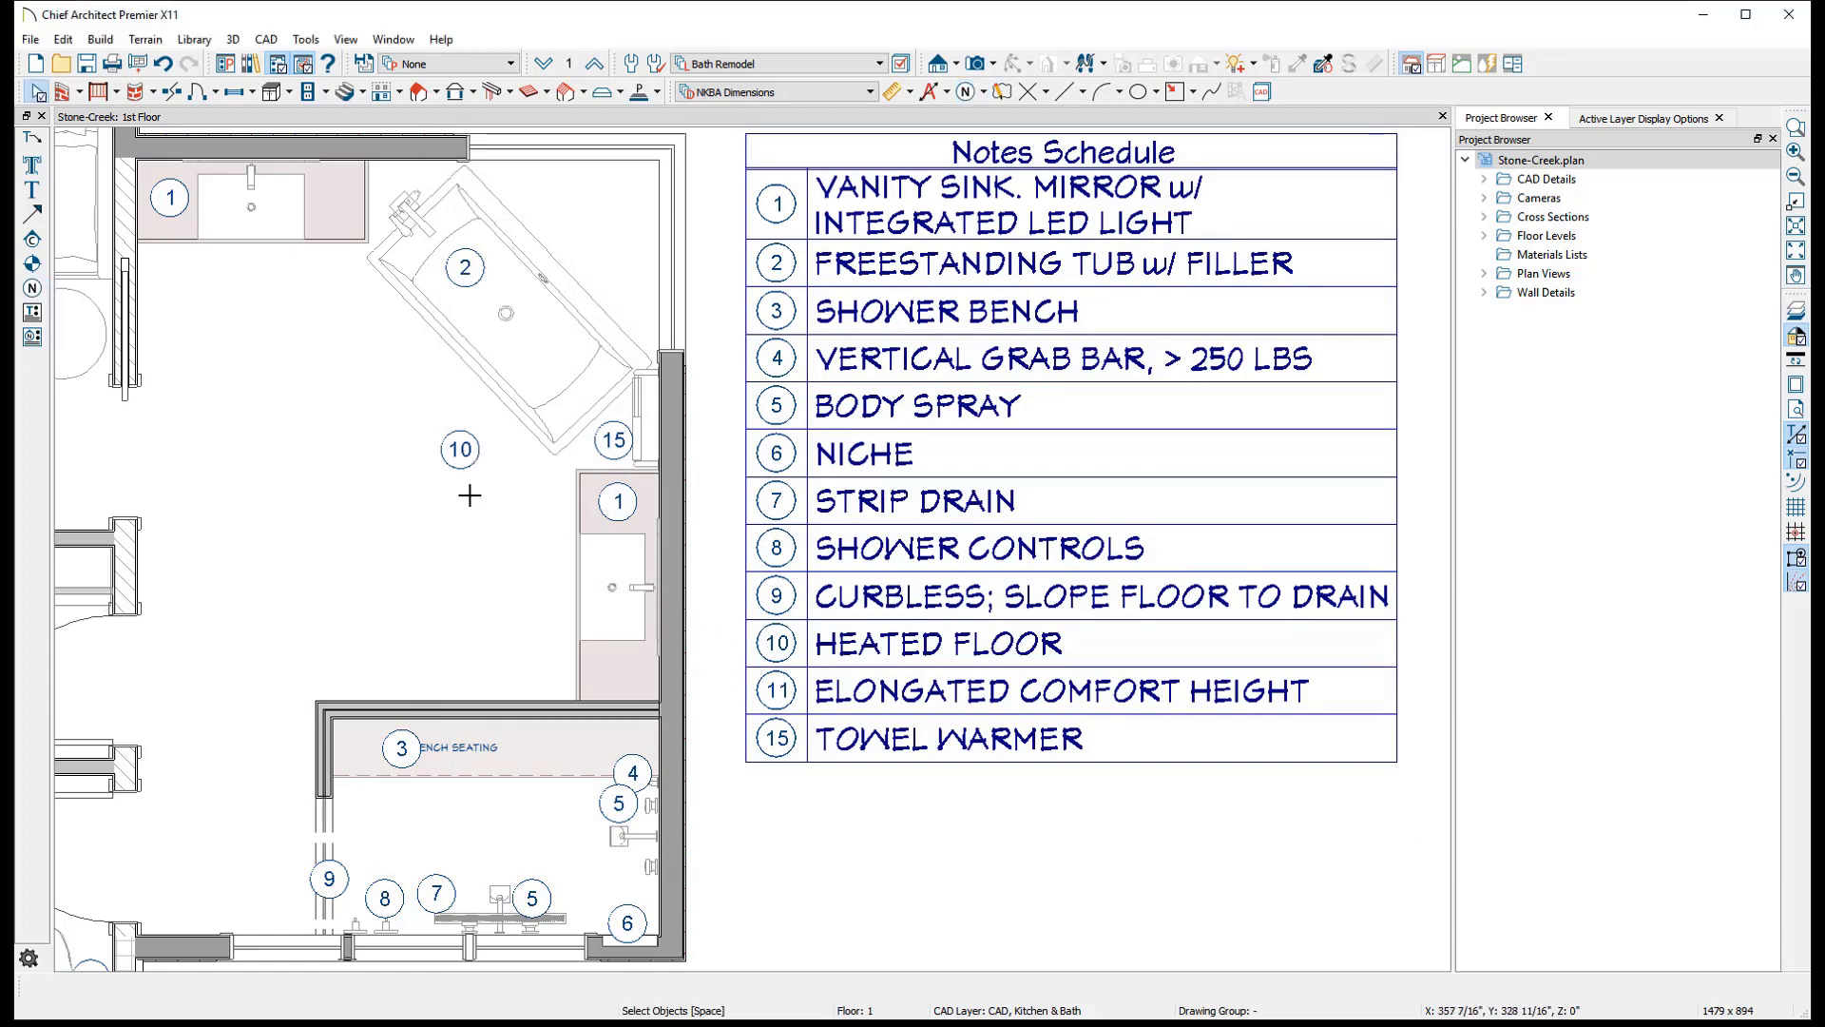
{"action": "left_click", "coordinate": [842, 377]}
{"action": "key", "text": "Delete"}
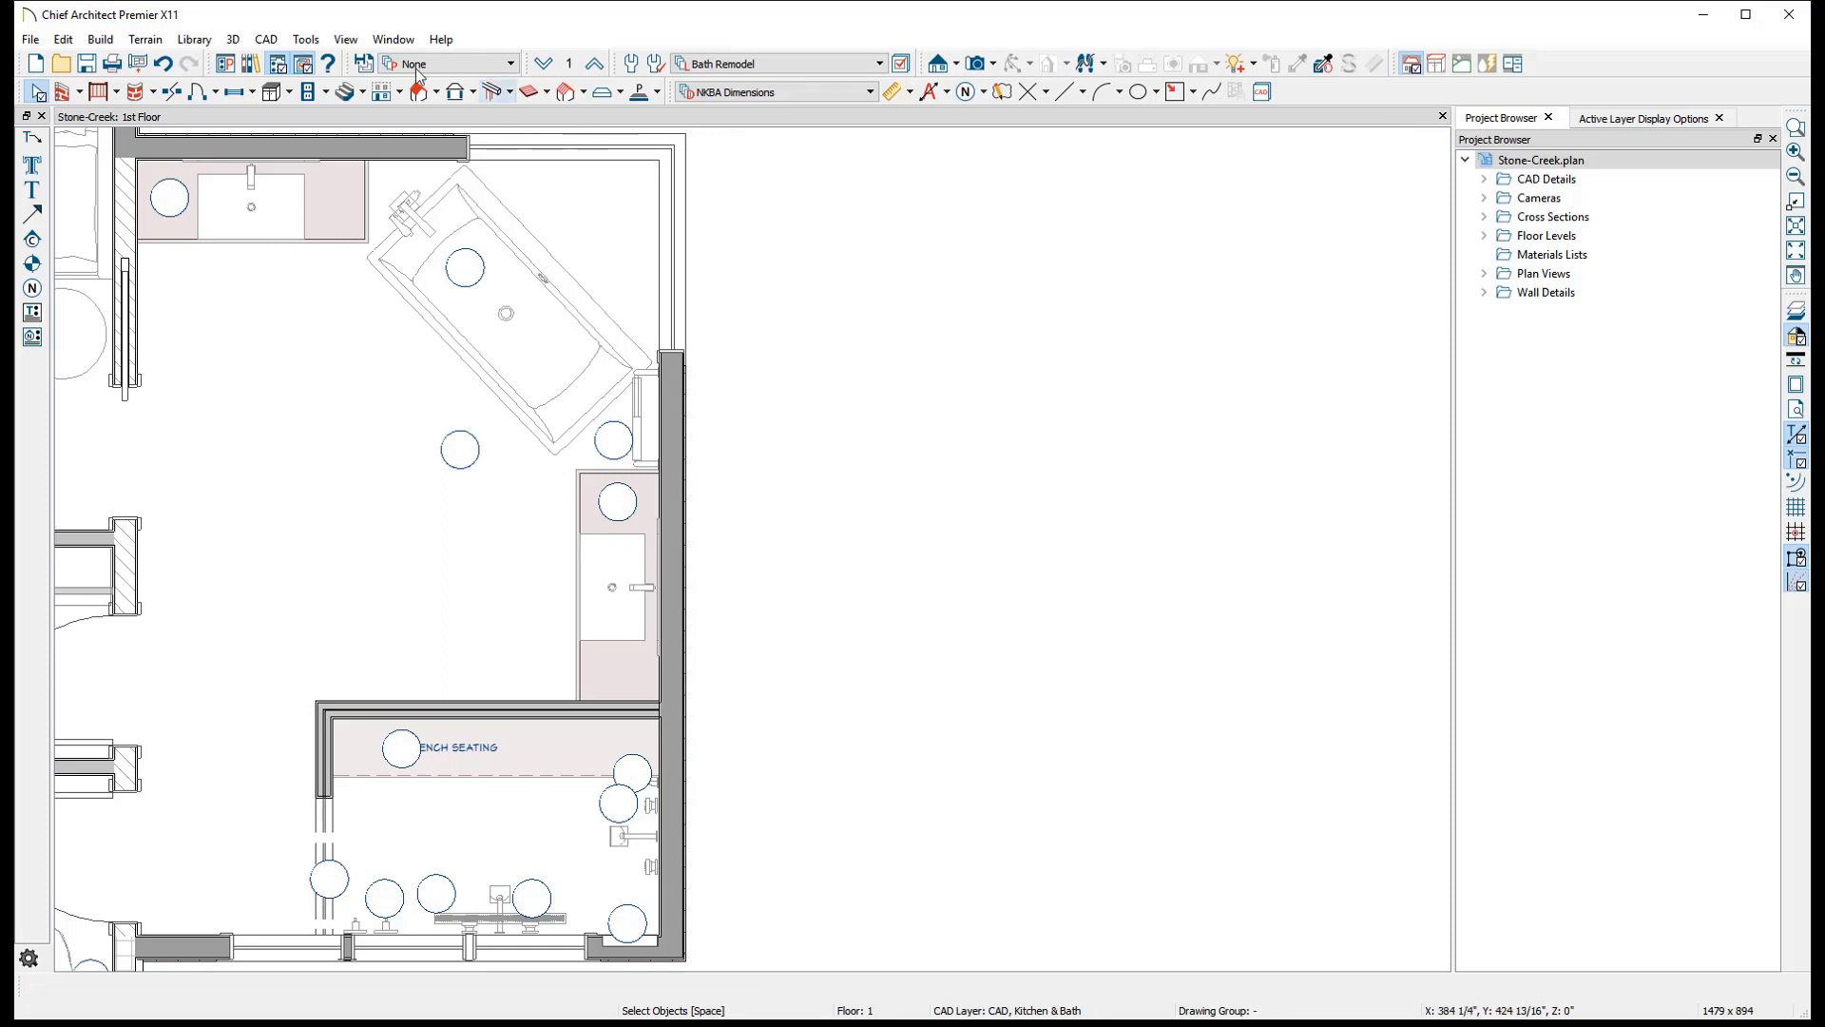
Step: Place a Note Schedule in the empty area beside the bathroom's exterior wall
{"action": "left_click", "coordinate": [308, 41]}
{"action": "mouse_move", "coordinate": [433, 278]}
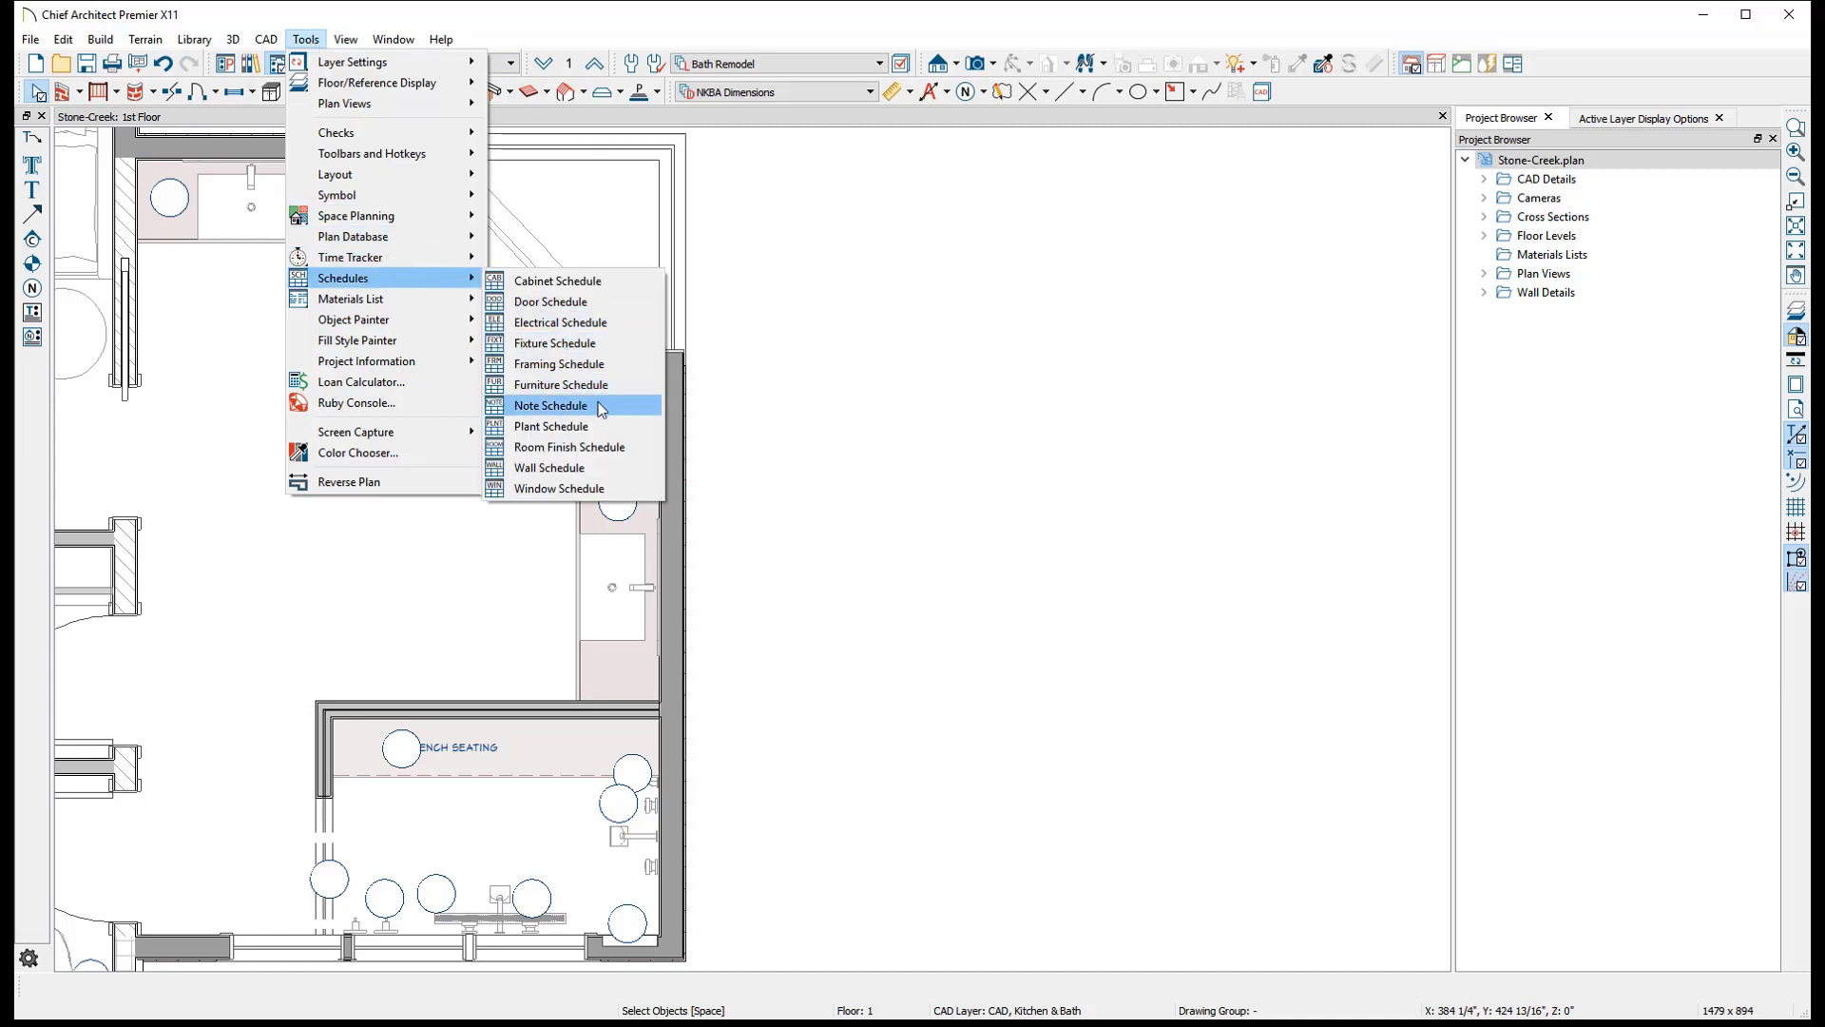
{"action": "left_click", "coordinate": [551, 406]}
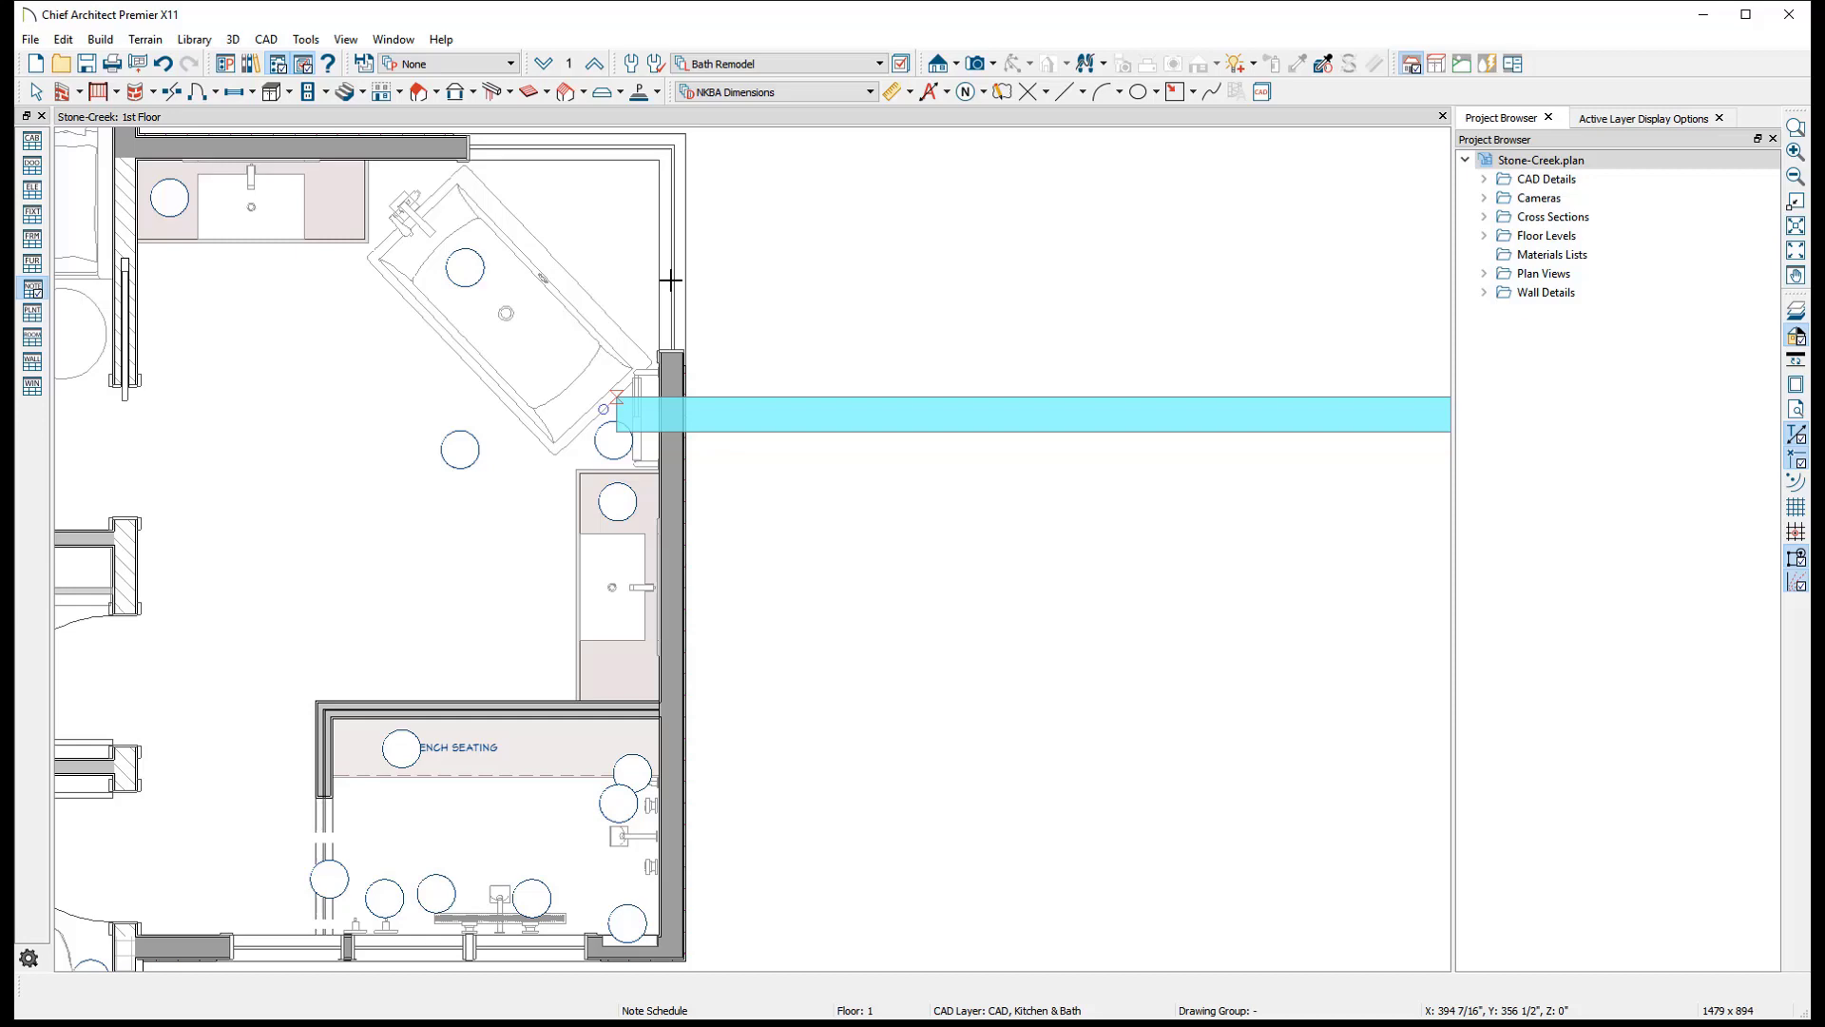
{"action": "left_click", "coordinate": [717, 138]}
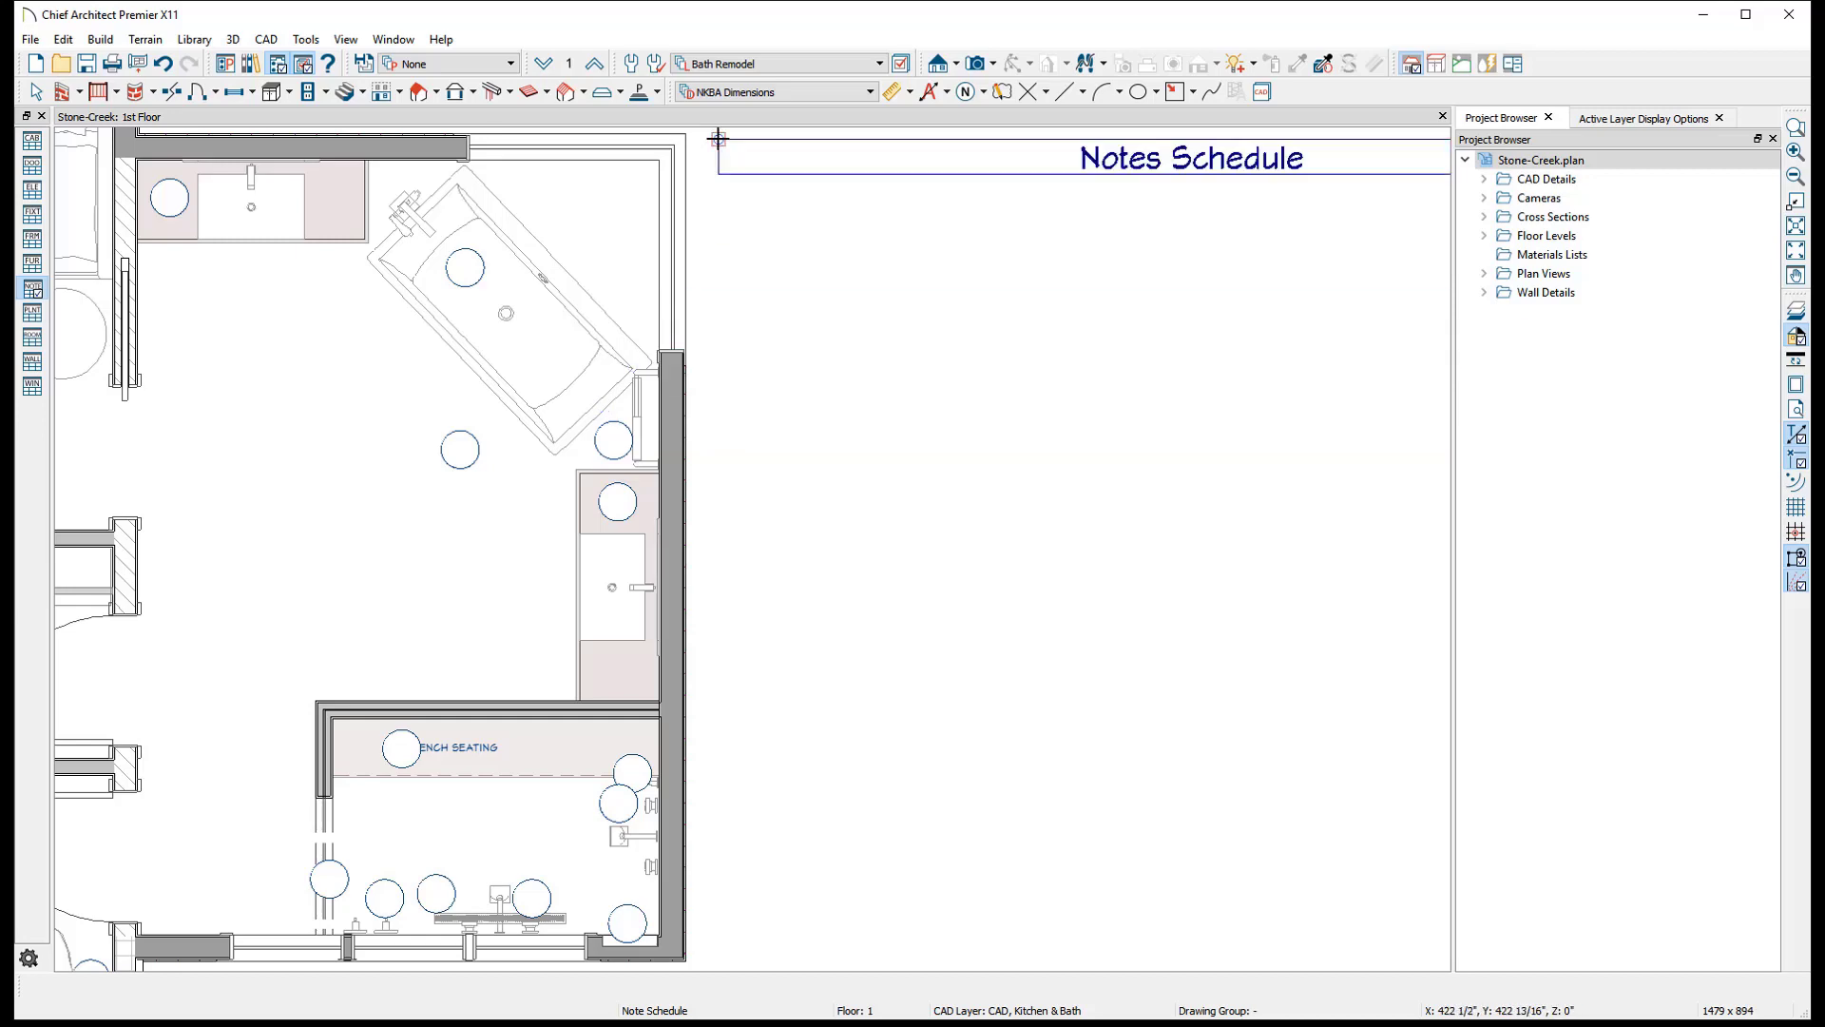
Step: Set the notes schedule to include Bath objects instead of General ones, and undo the schedule
{"action": "double_click", "coordinate": [732, 141]}
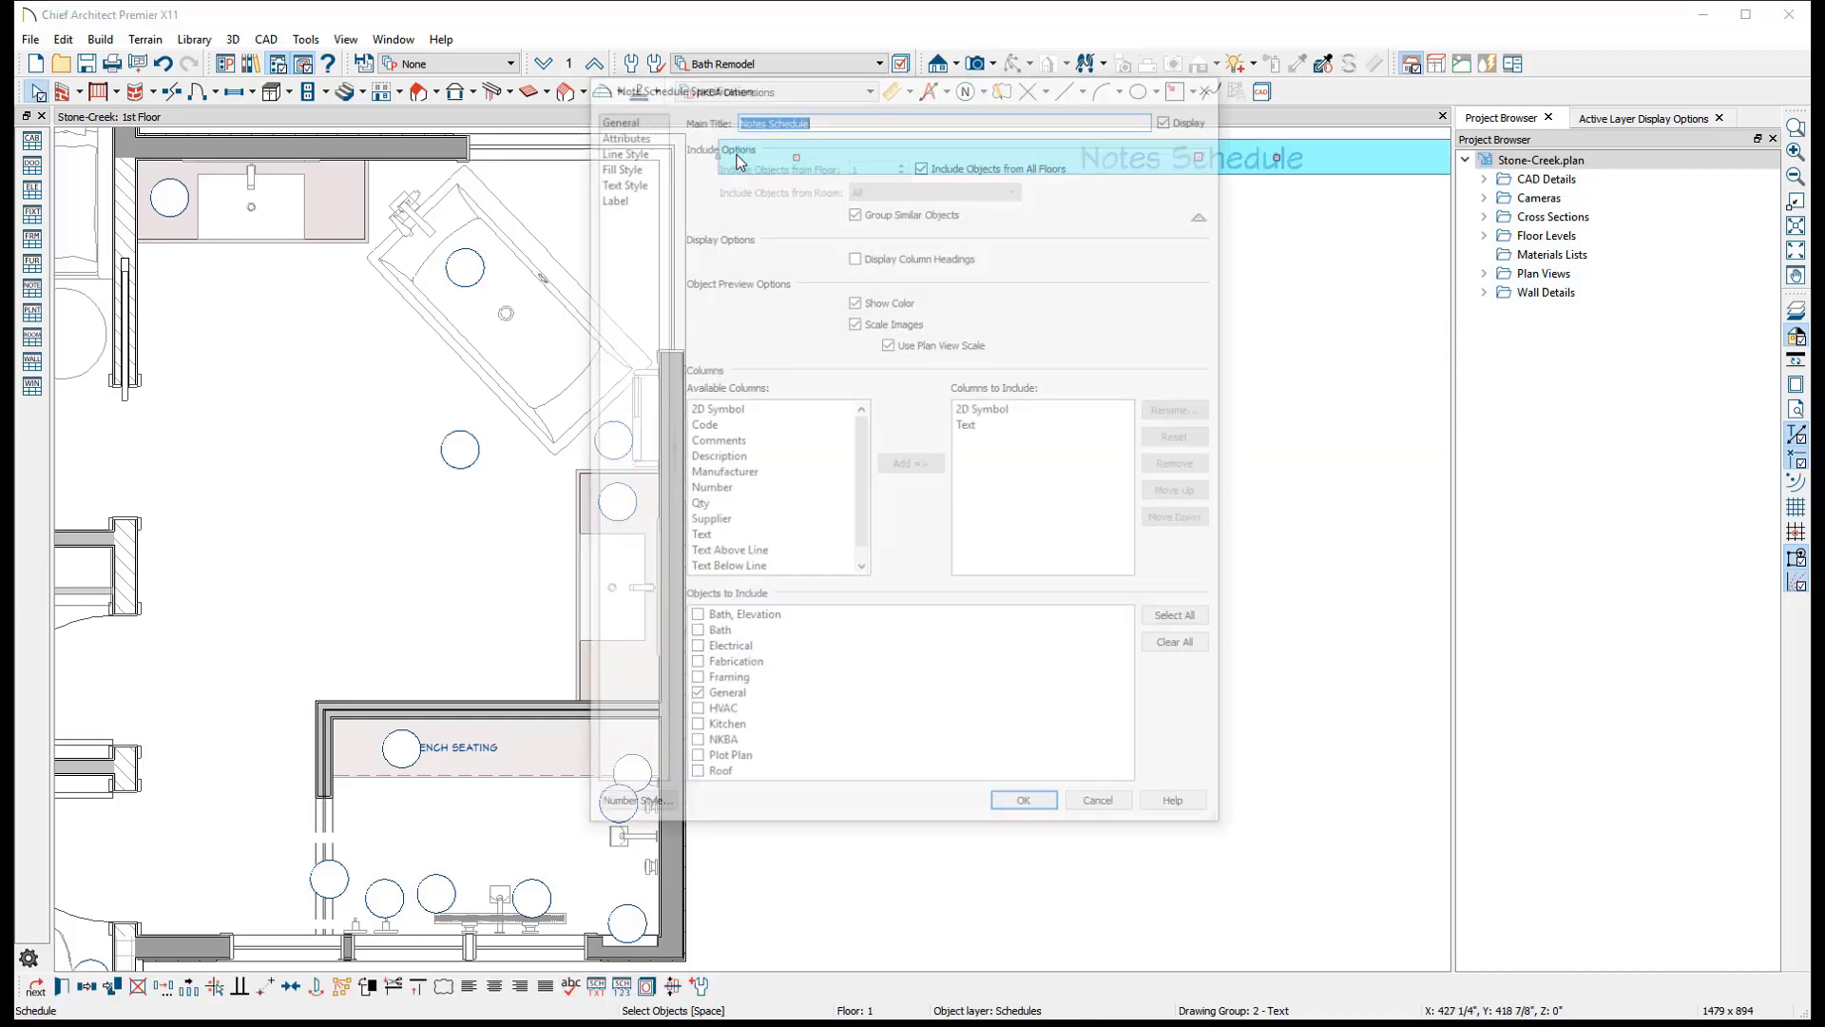
{"action": "left_click", "coordinate": [693, 699]}
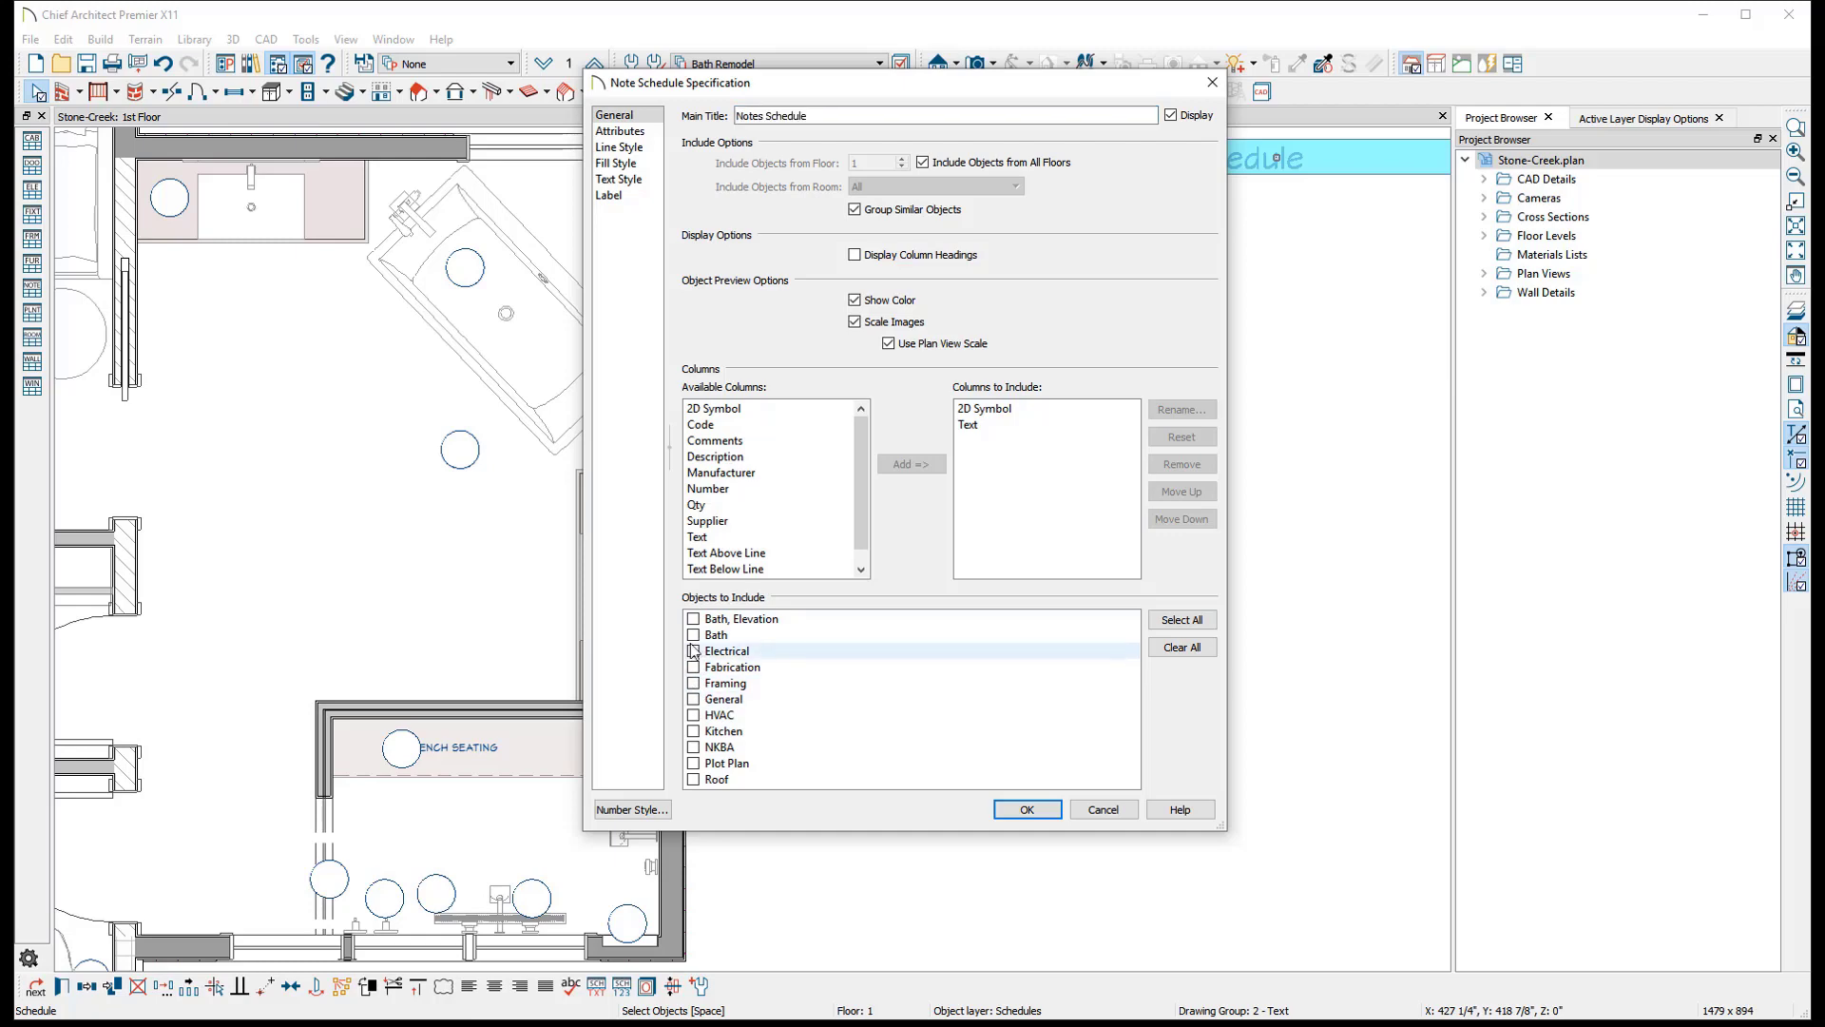
{"action": "left_click", "coordinate": [693, 634]}
{"action": "left_click", "coordinate": [1045, 809]}
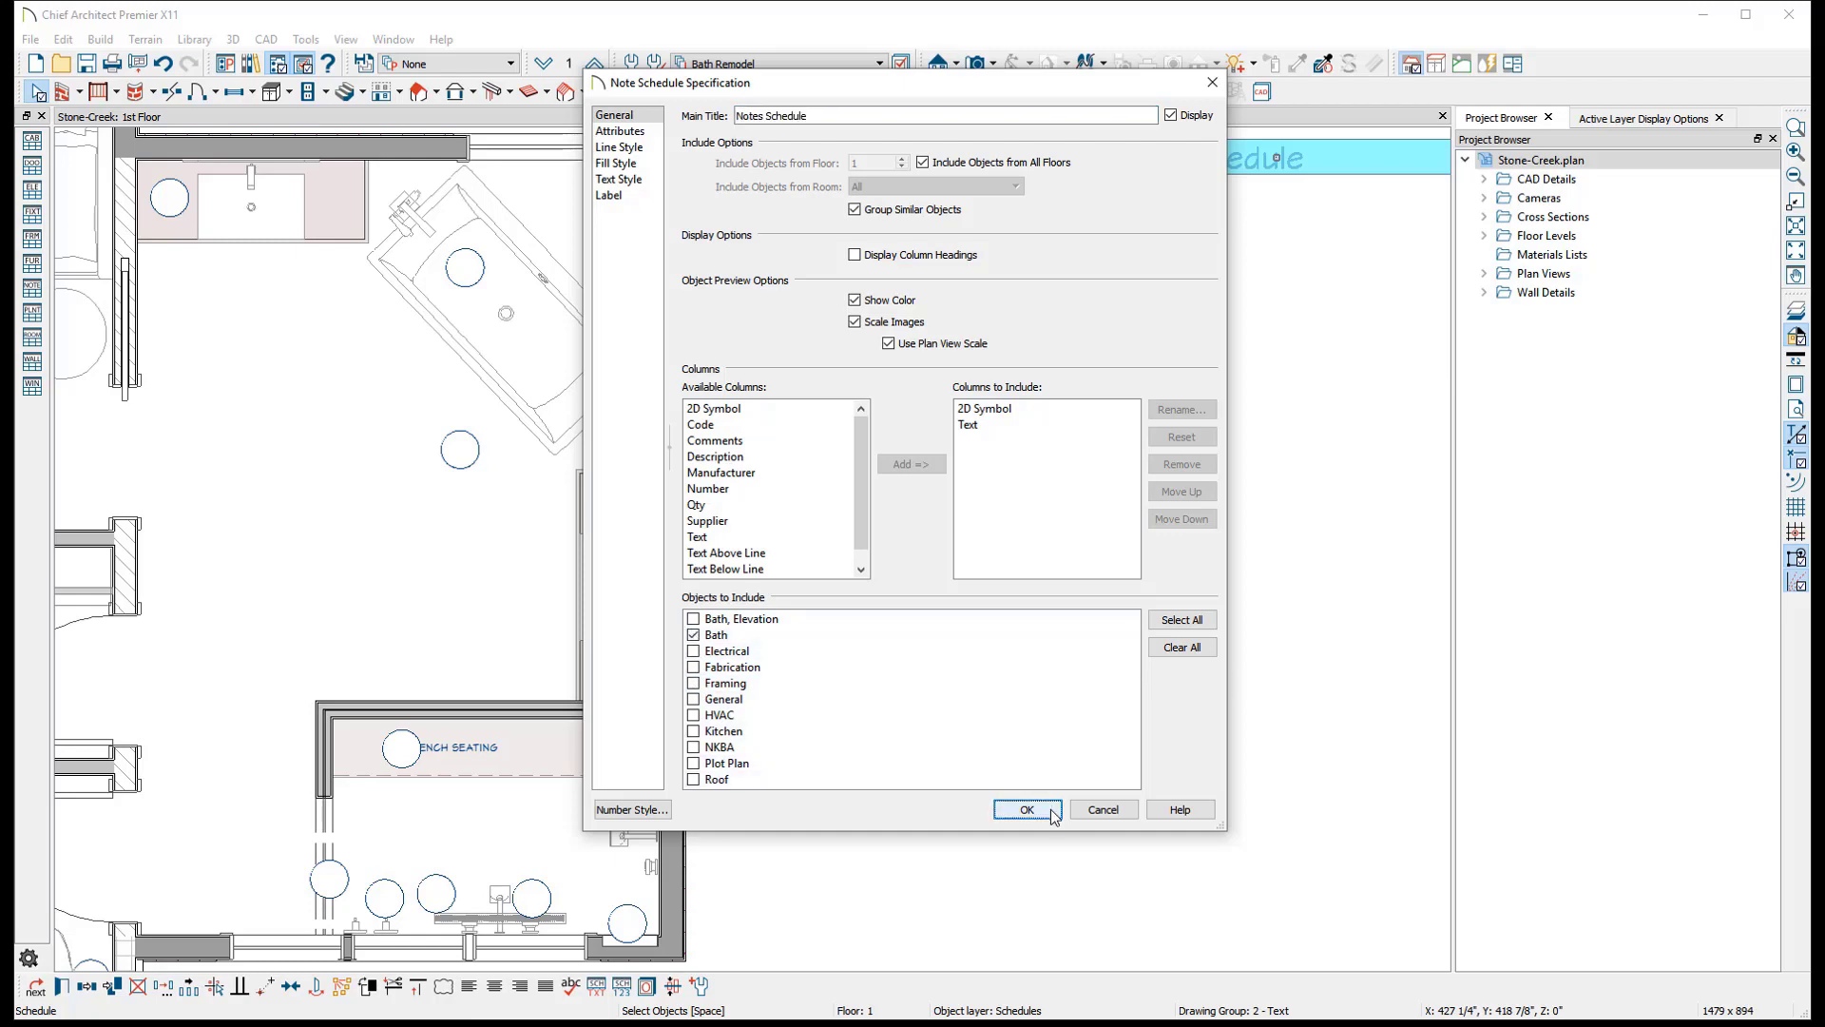
{"action": "key", "text": "ctrl+z"}
Step: Group-select all the bathroom notes and create a schedule from them, placed beside the exterior wall
{"action": "left_click", "coordinate": [967, 91]}
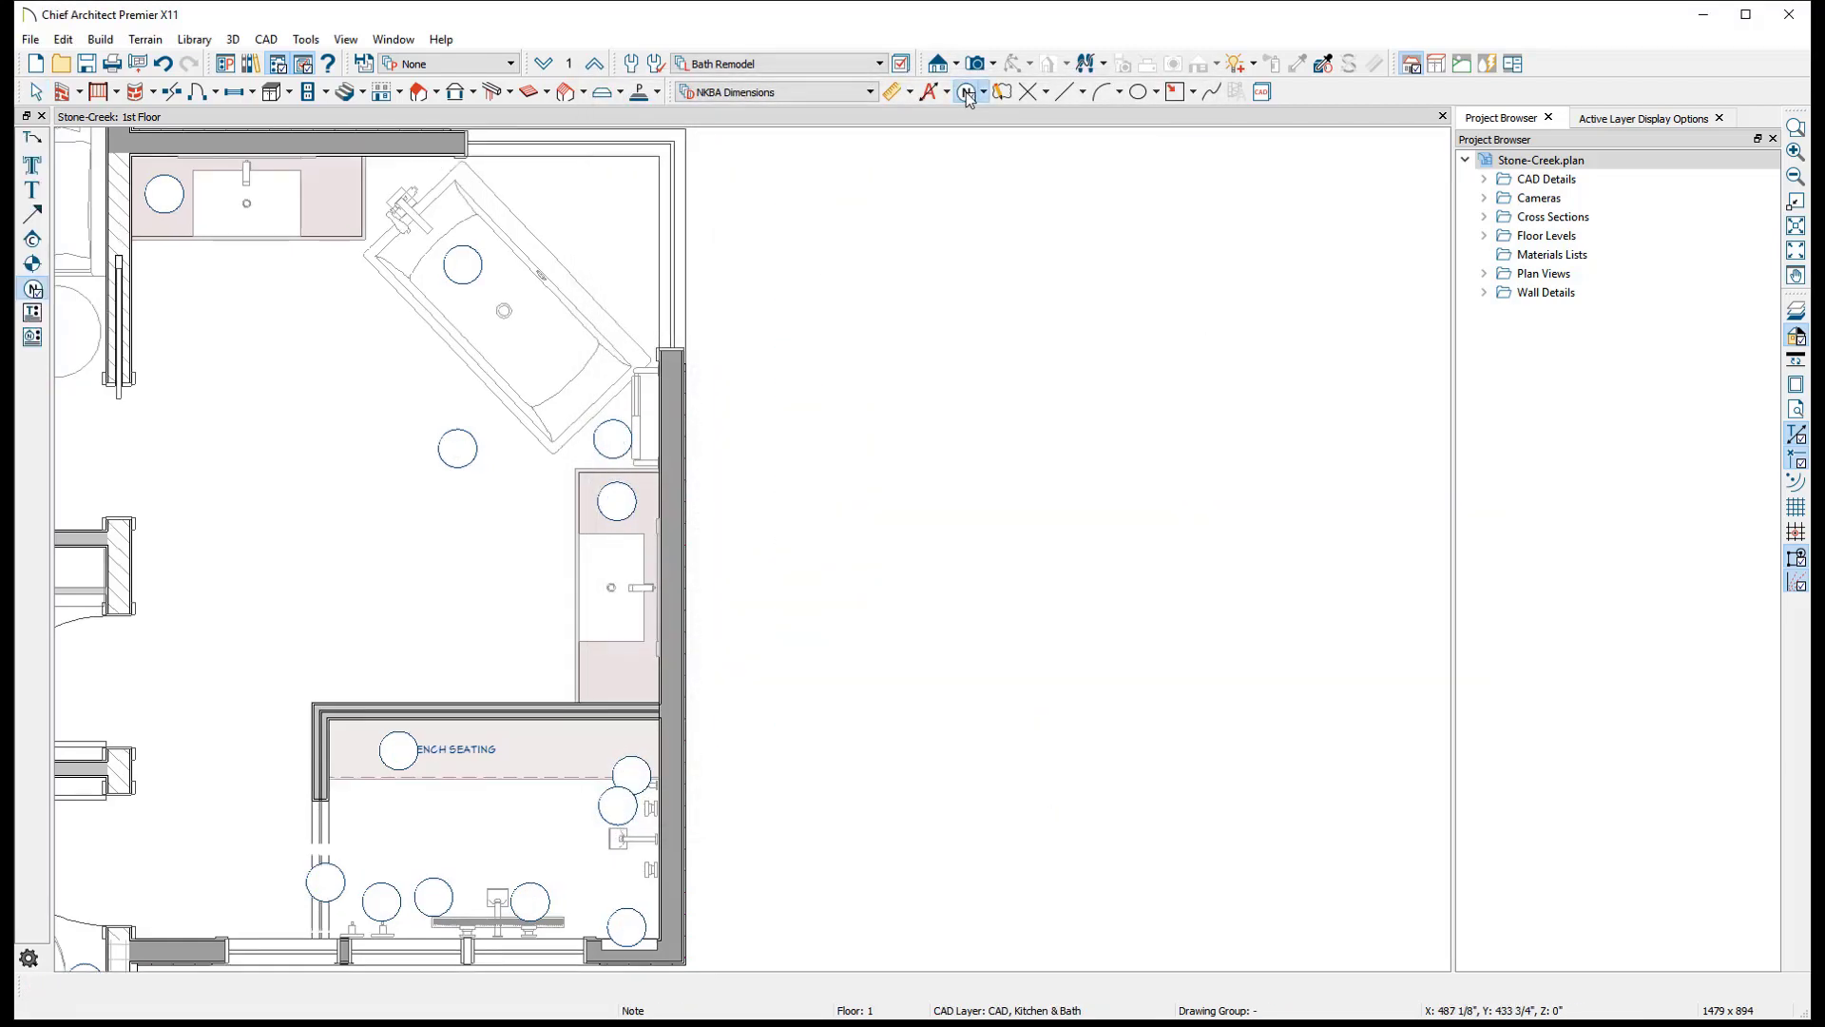
{"action": "left_click_drag", "start_coordinate": [521, 428], "coordinate": [71, 974]}
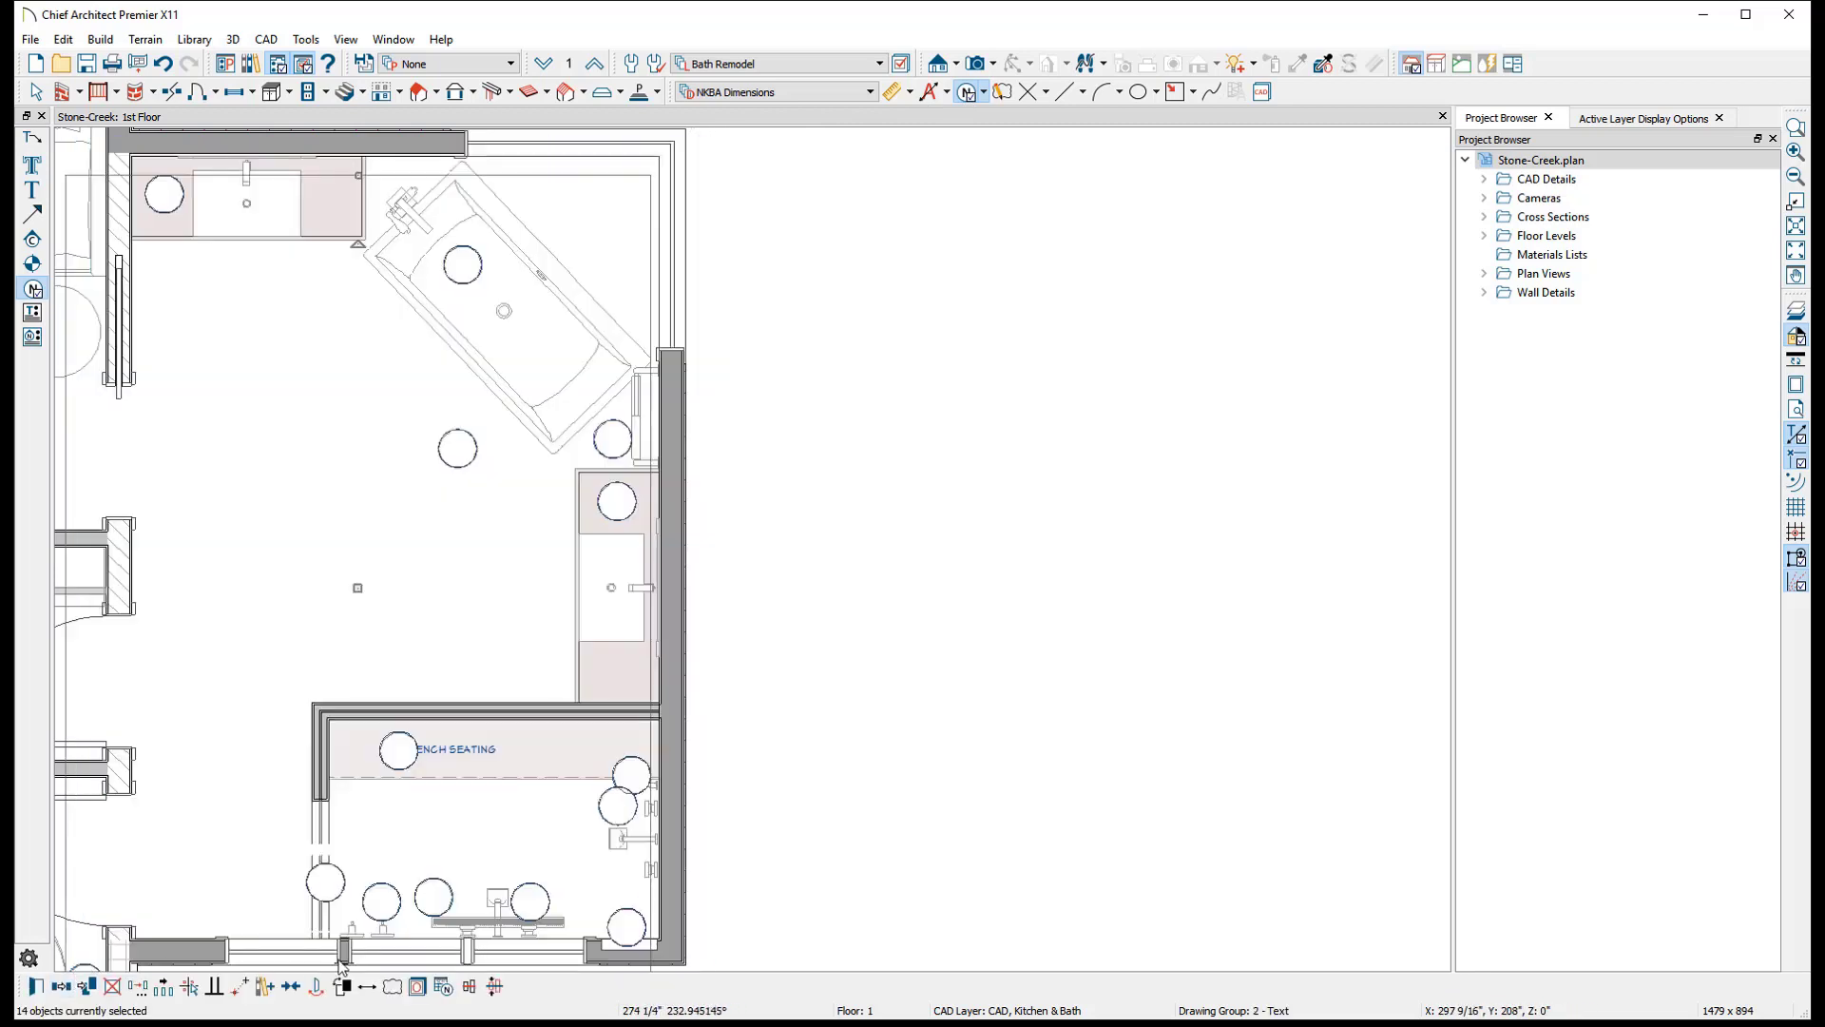
{"action": "left_click", "coordinate": [445, 985]}
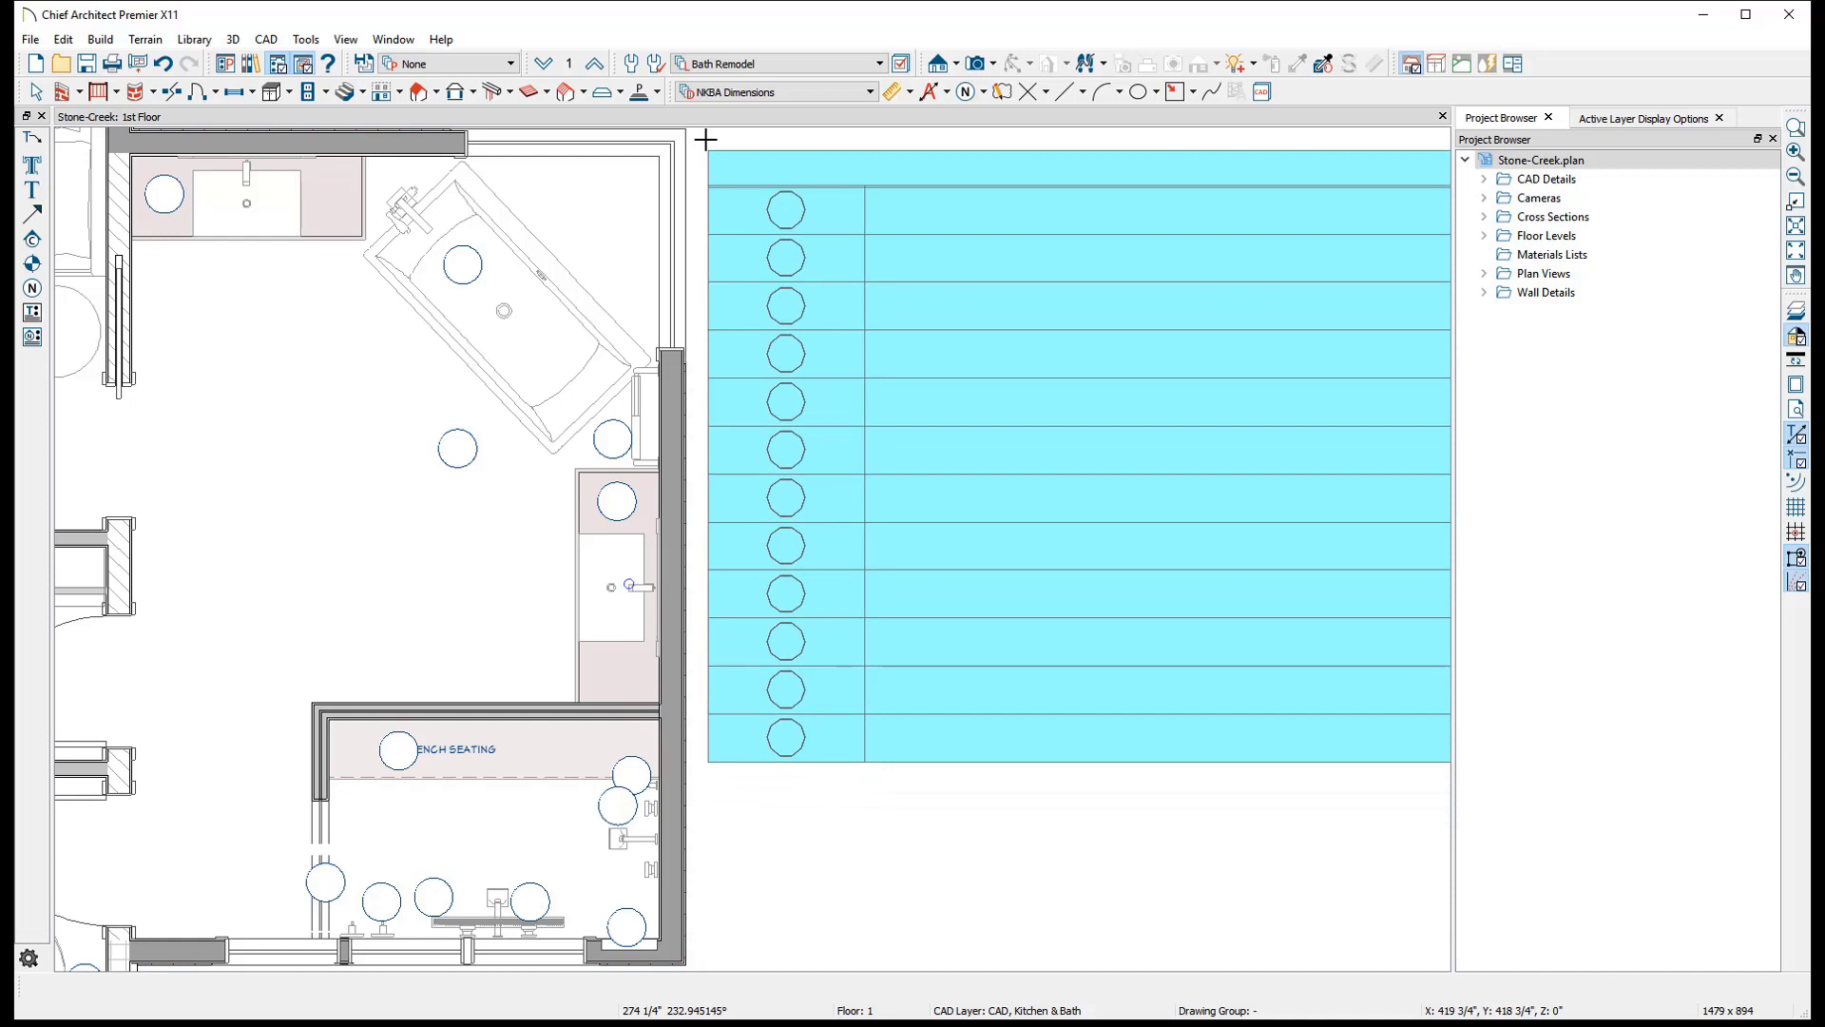
{"action": "left_click", "coordinate": [706, 136]}
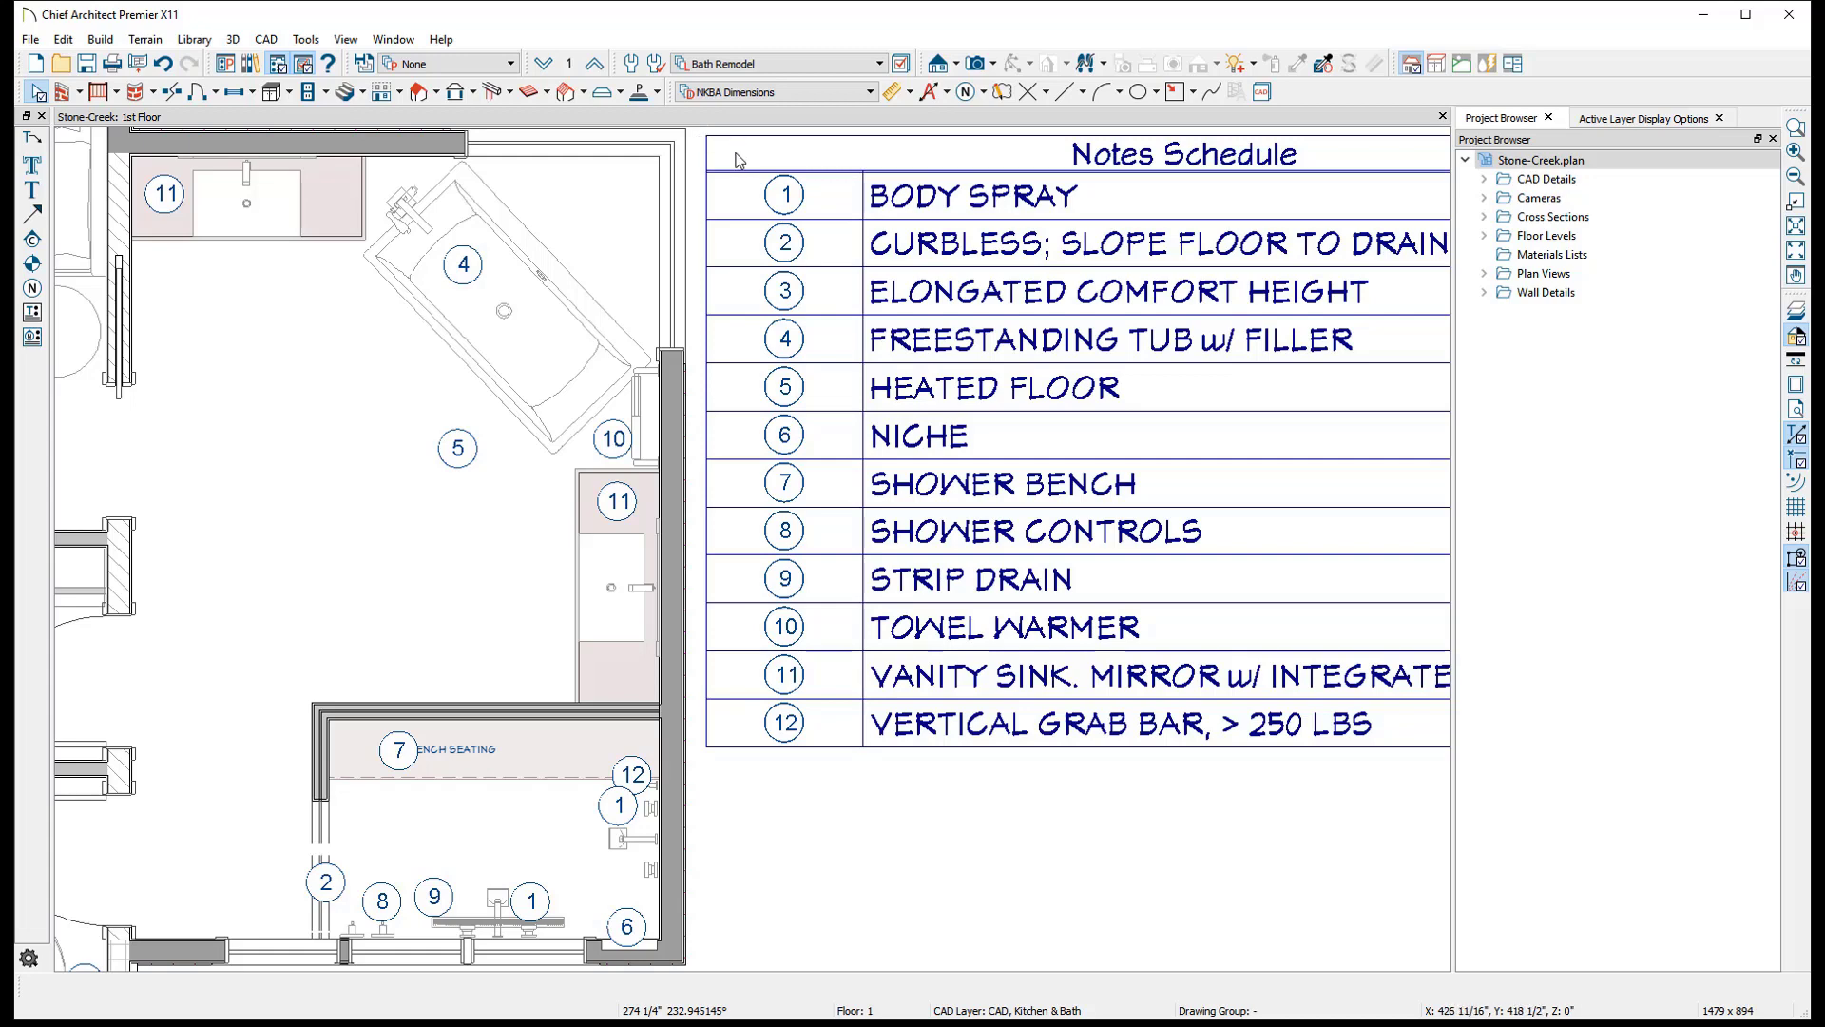
Step: Cut the new Notes Schedule out of the floor plan
{"action": "left_click", "coordinate": [732, 155]}
{"action": "left_click", "coordinate": [63, 38]}
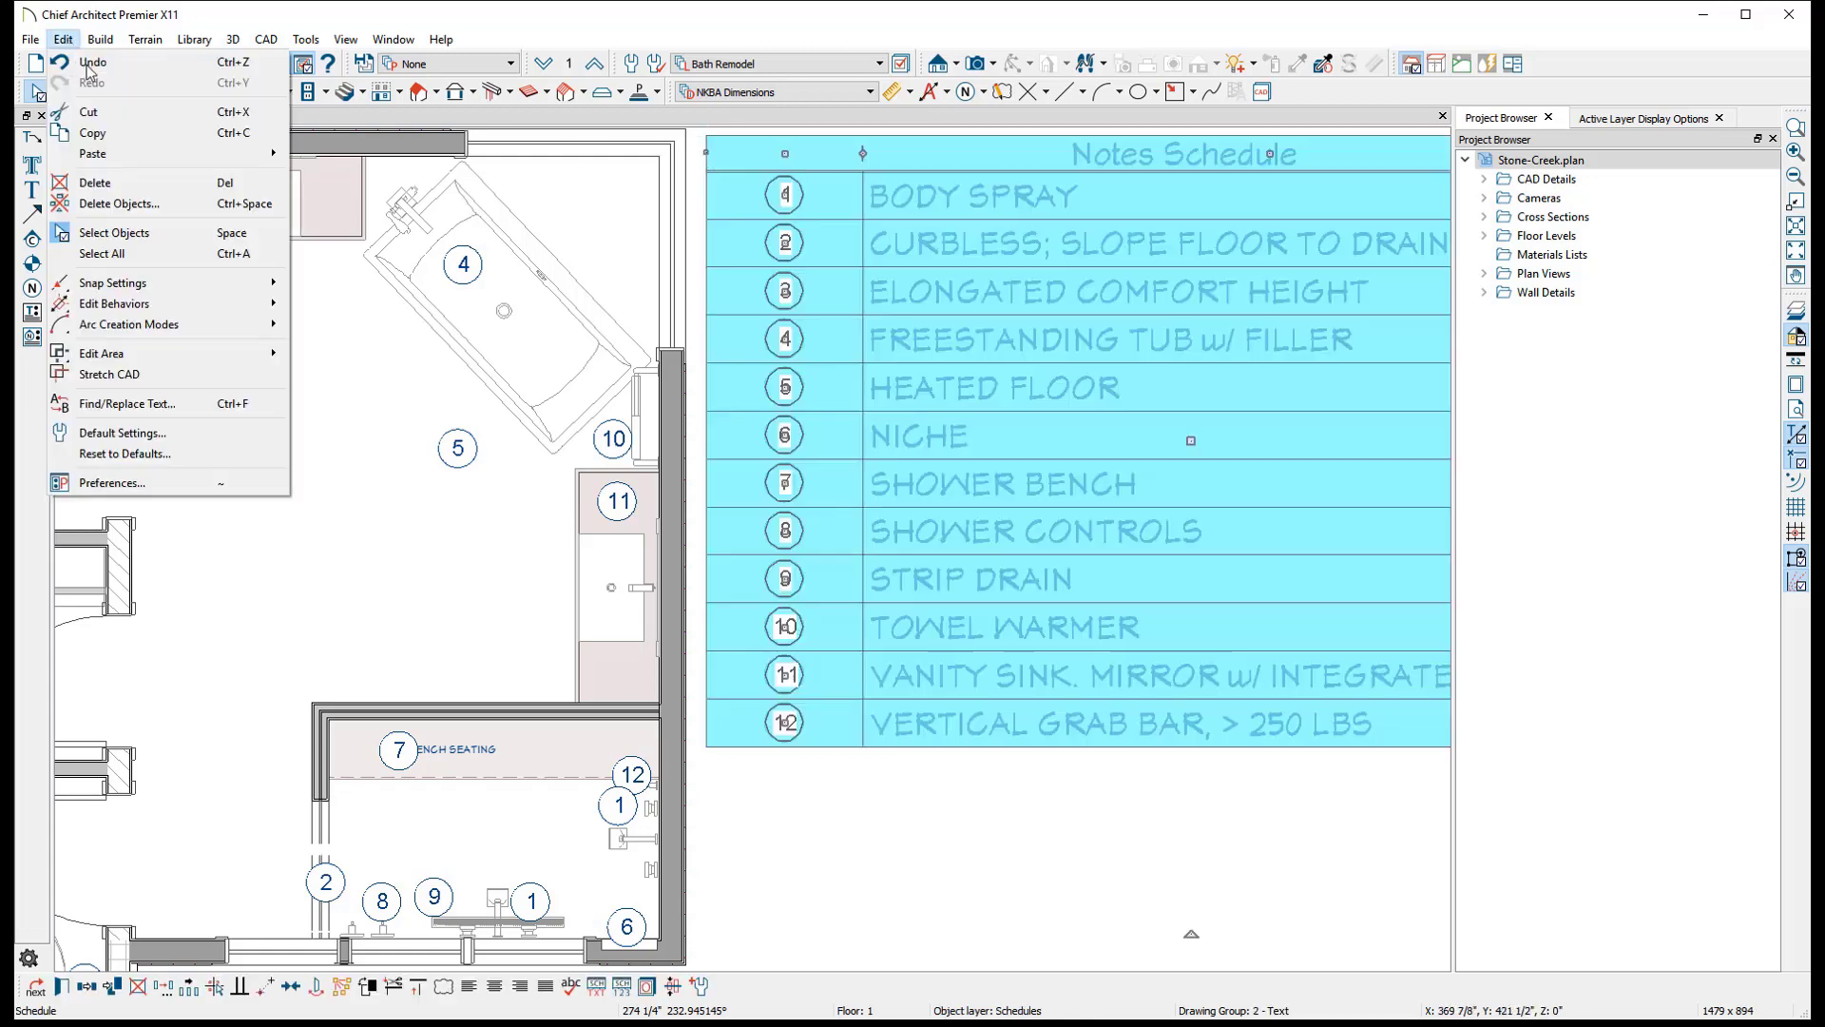
{"action": "left_click", "coordinate": [114, 112]}
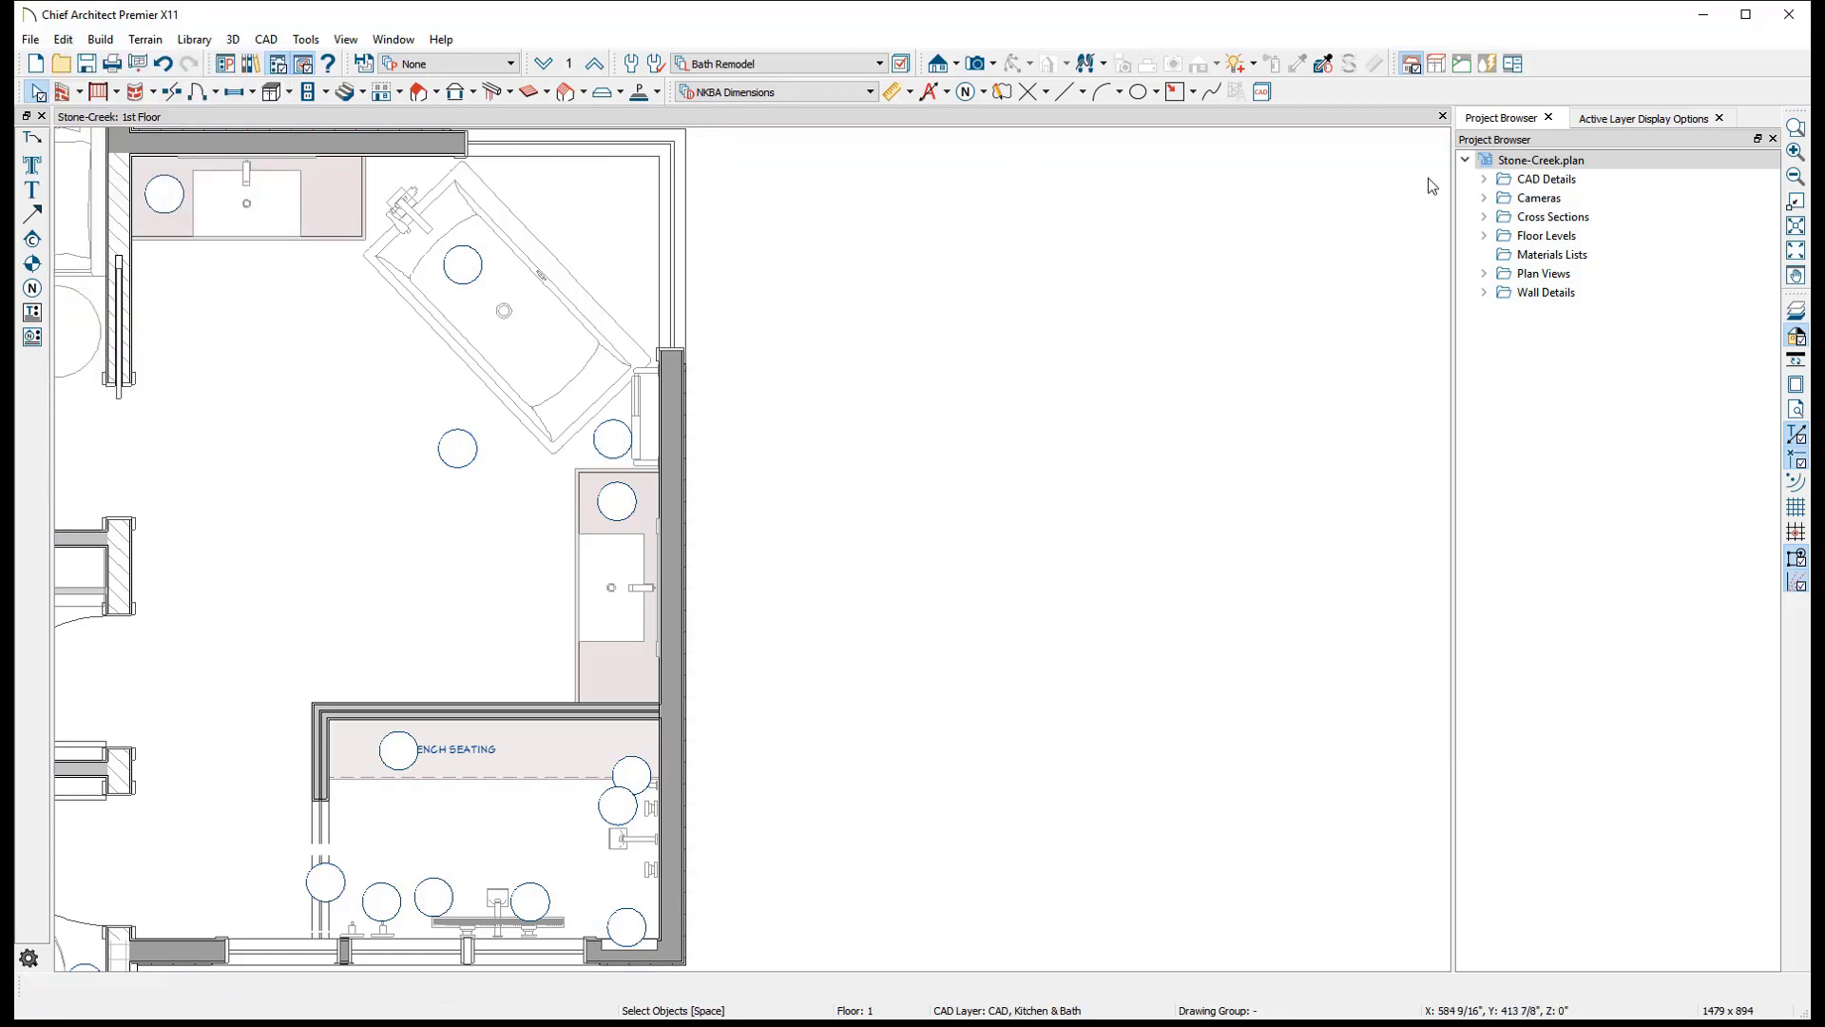
Step: Open the Bath Notes CAD detail and paste the Notes Schedule into it
{"action": "left_click", "coordinate": [1484, 178]}
{"action": "double_click", "coordinate": [1563, 235]}
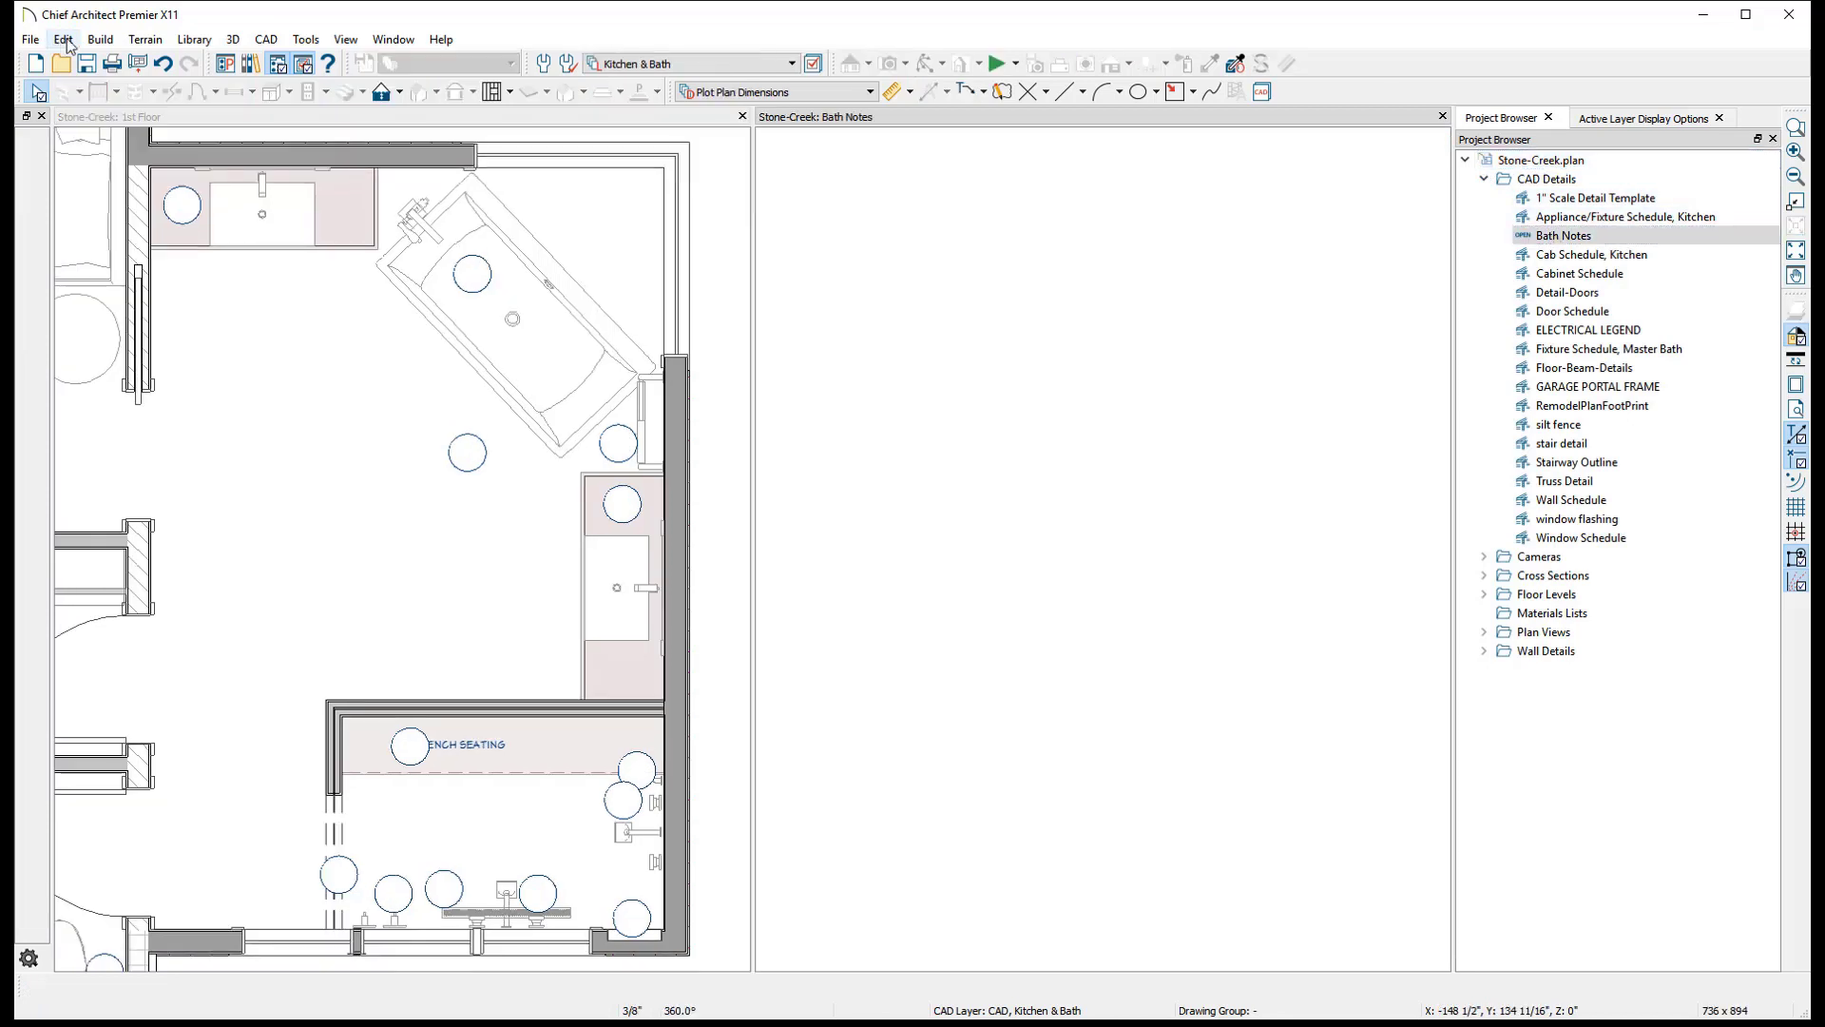
{"action": "left_click", "coordinate": [63, 39]}
{"action": "left_click", "coordinate": [304, 162]}
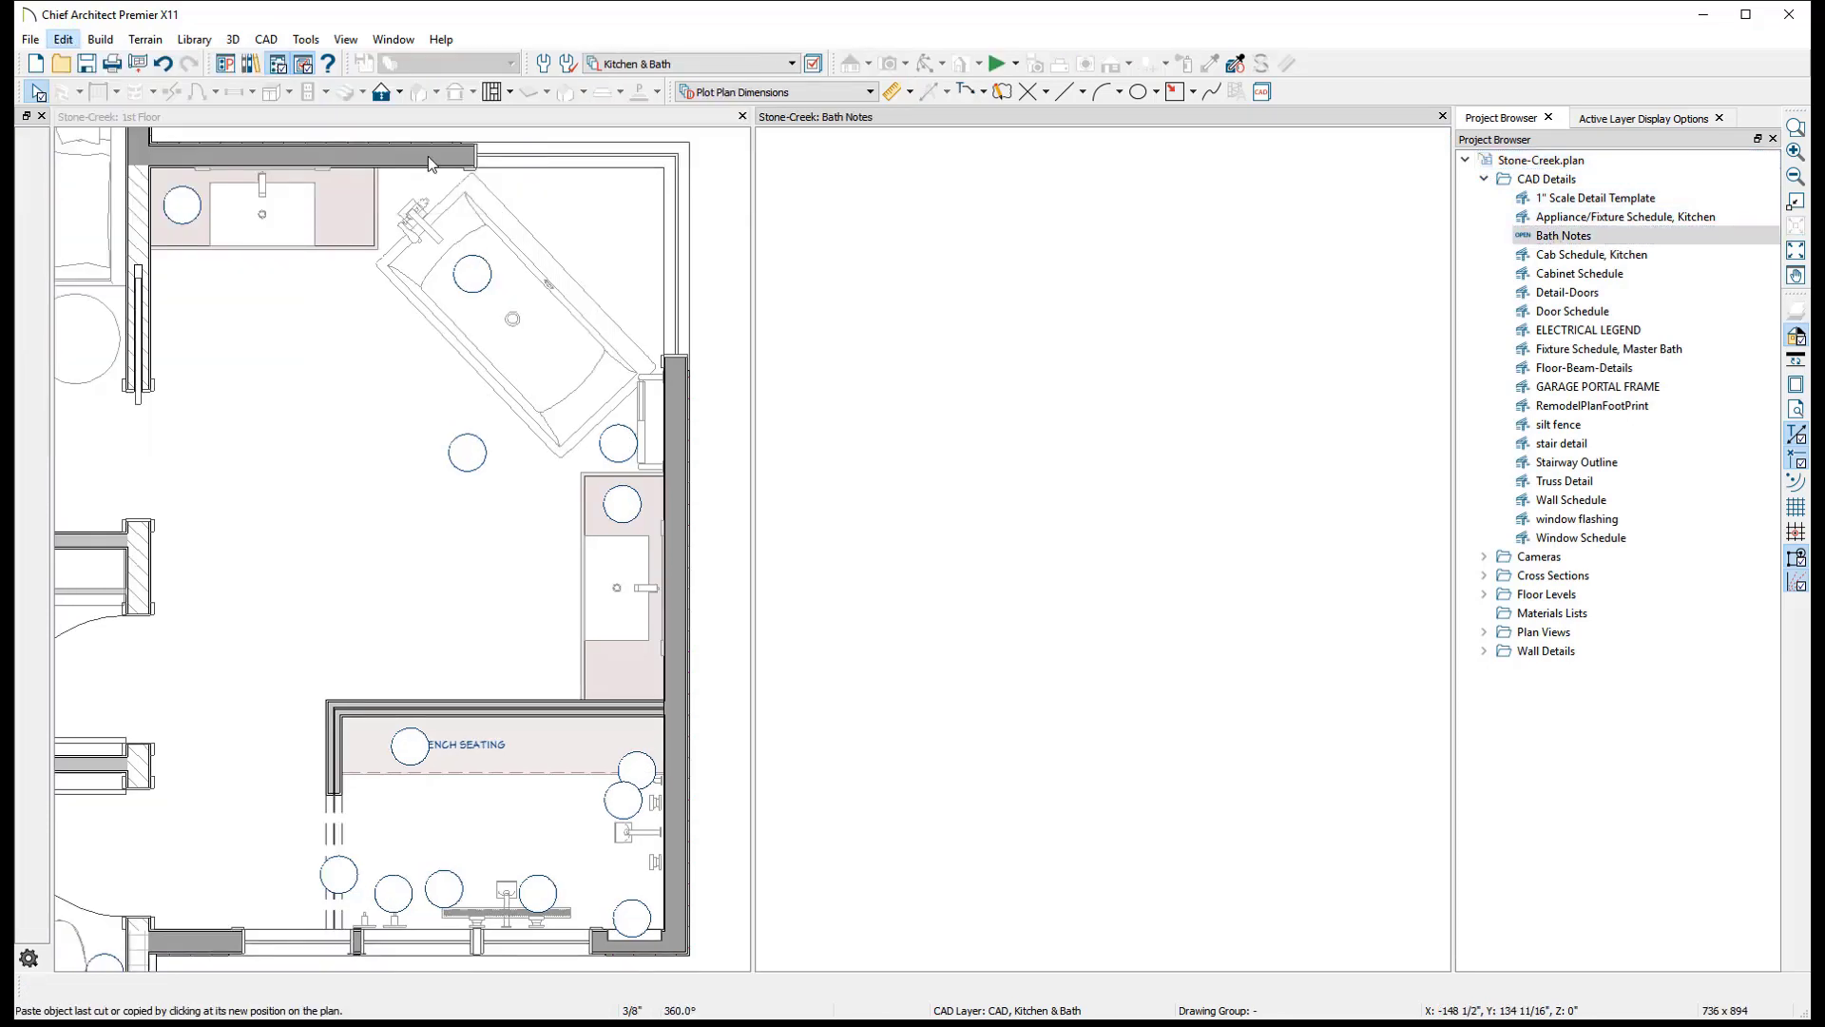
{"action": "left_click", "coordinate": [1084, 371]}
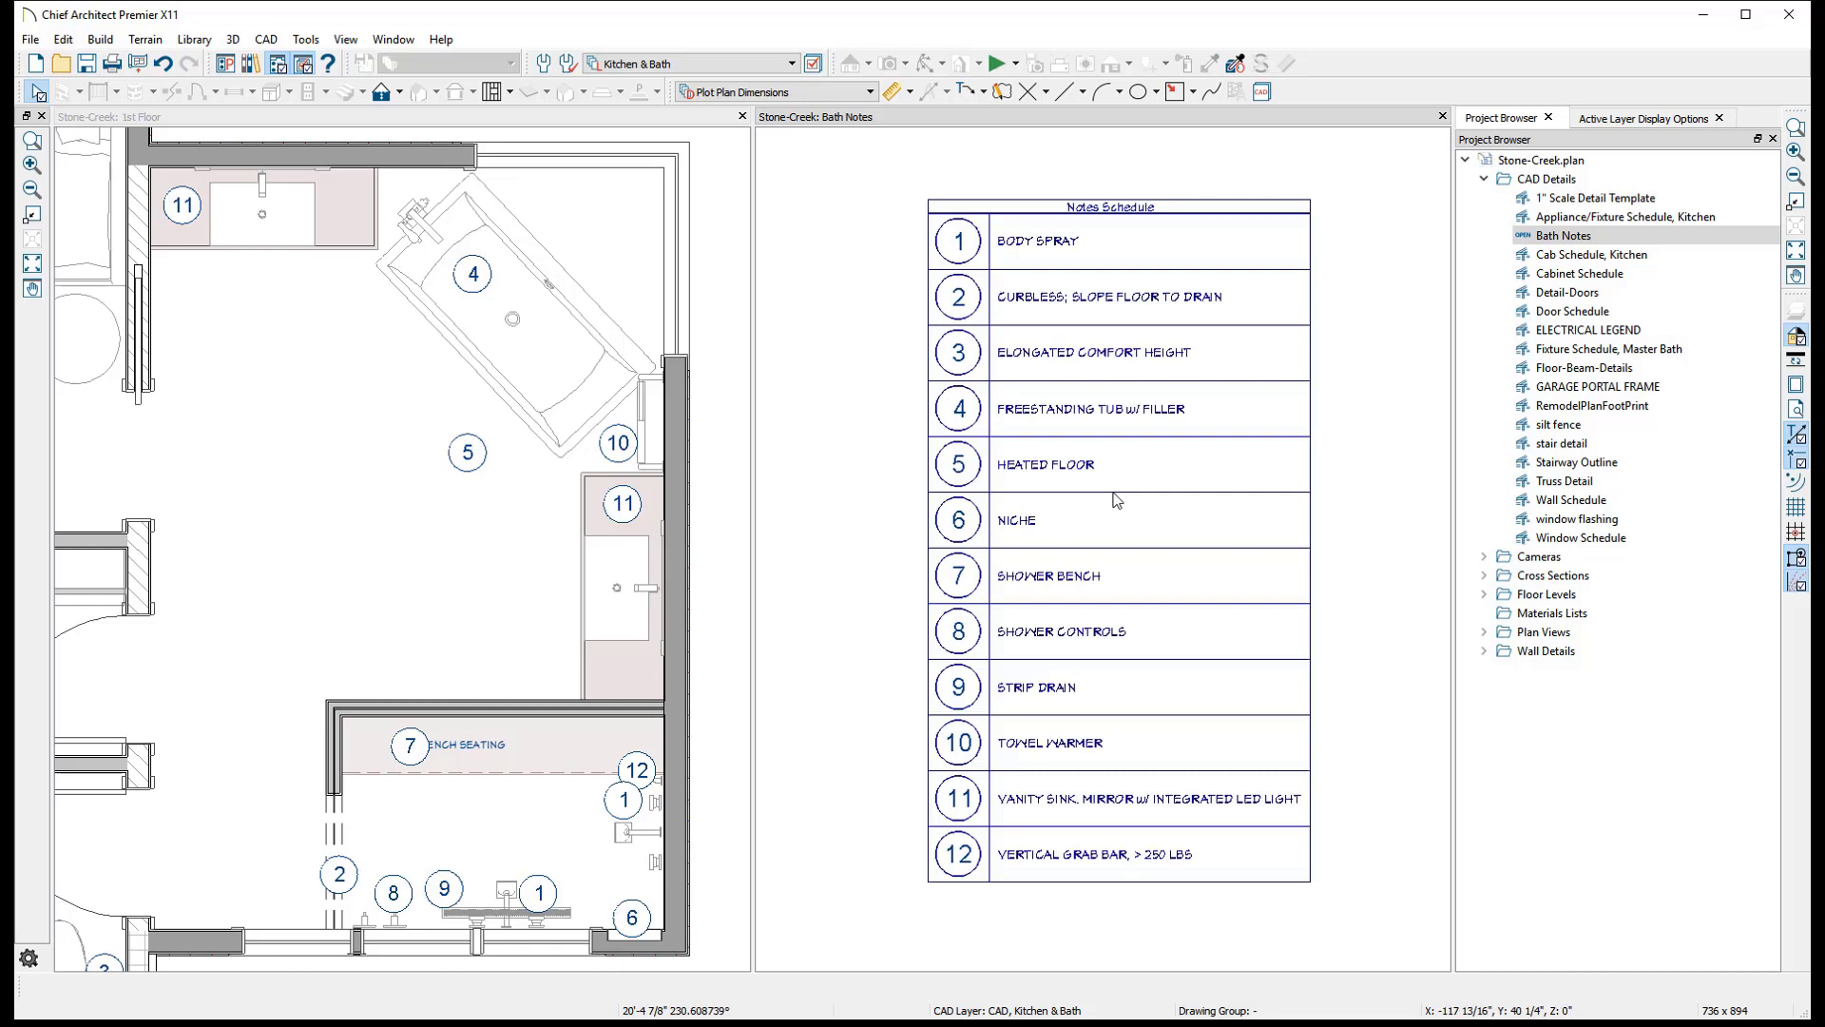
Step: Reorder the schedule rows, moving Body Spray to row 4 and the Vanity Sink row to the first position
{"action": "left_click", "coordinate": [1108, 259]}
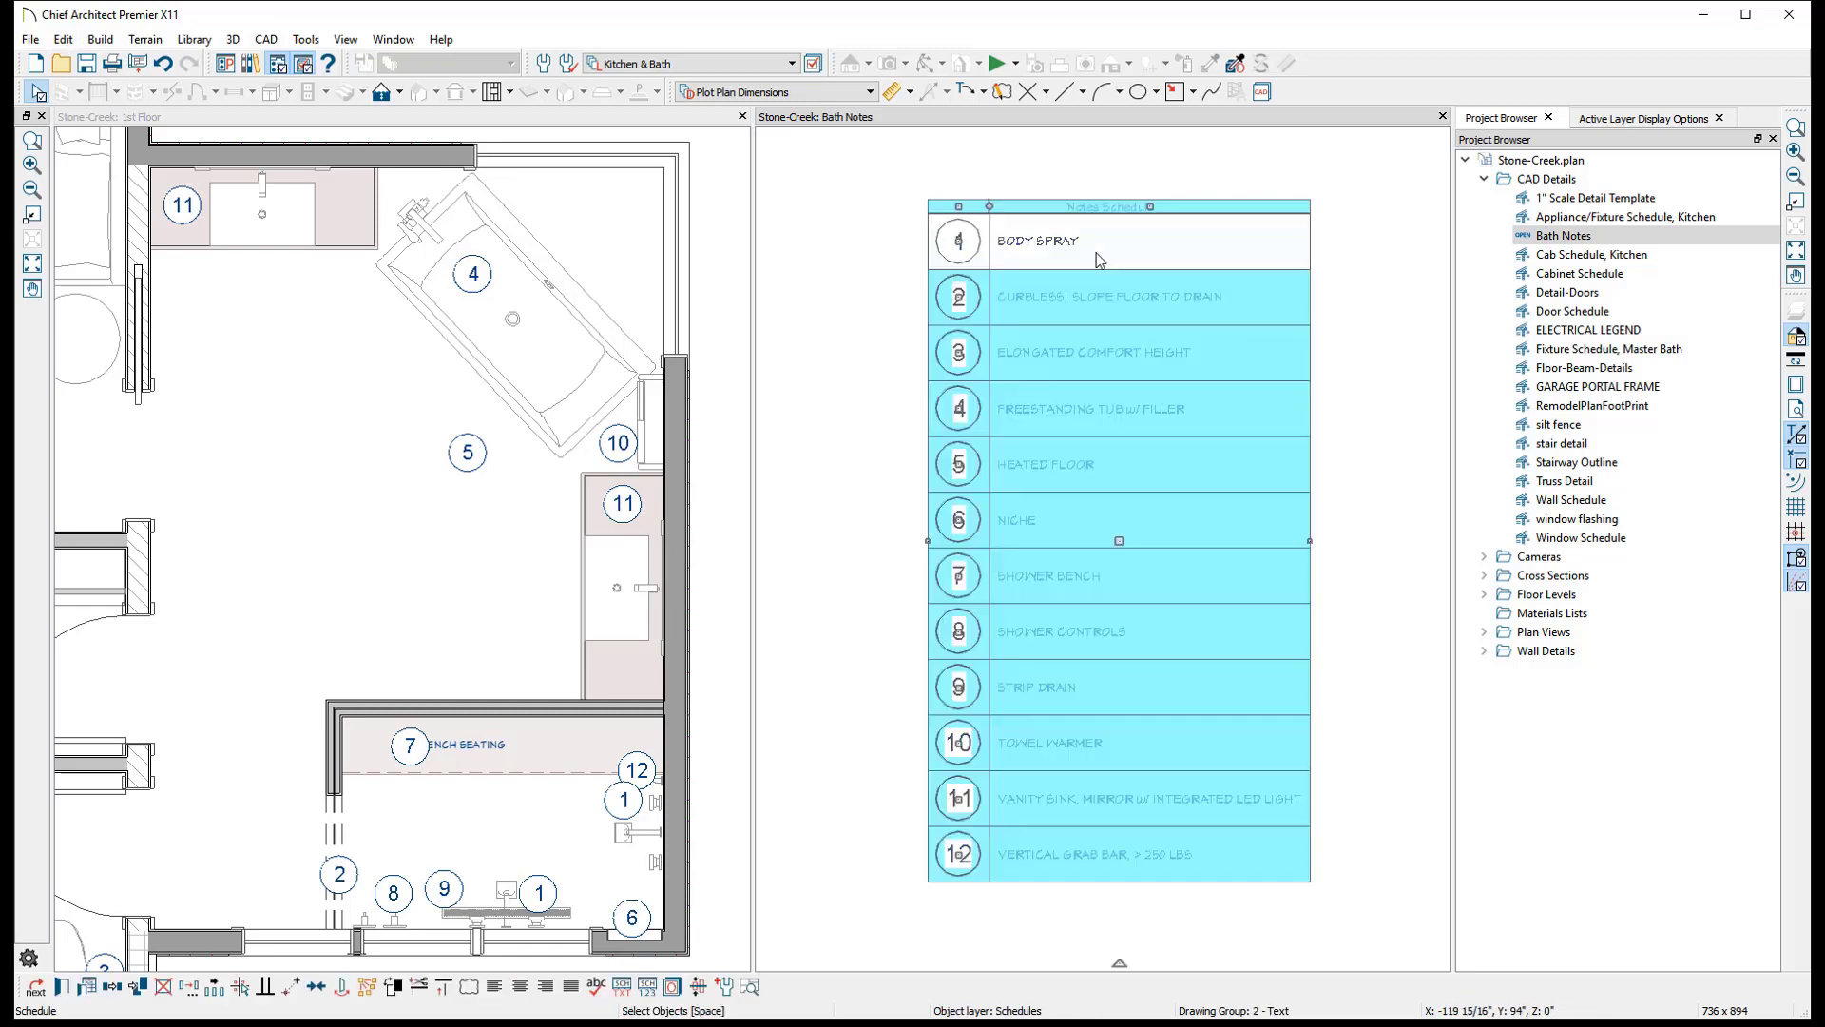
{"action": "left_click_drag", "start_coordinate": [962, 245], "coordinate": [957, 421]}
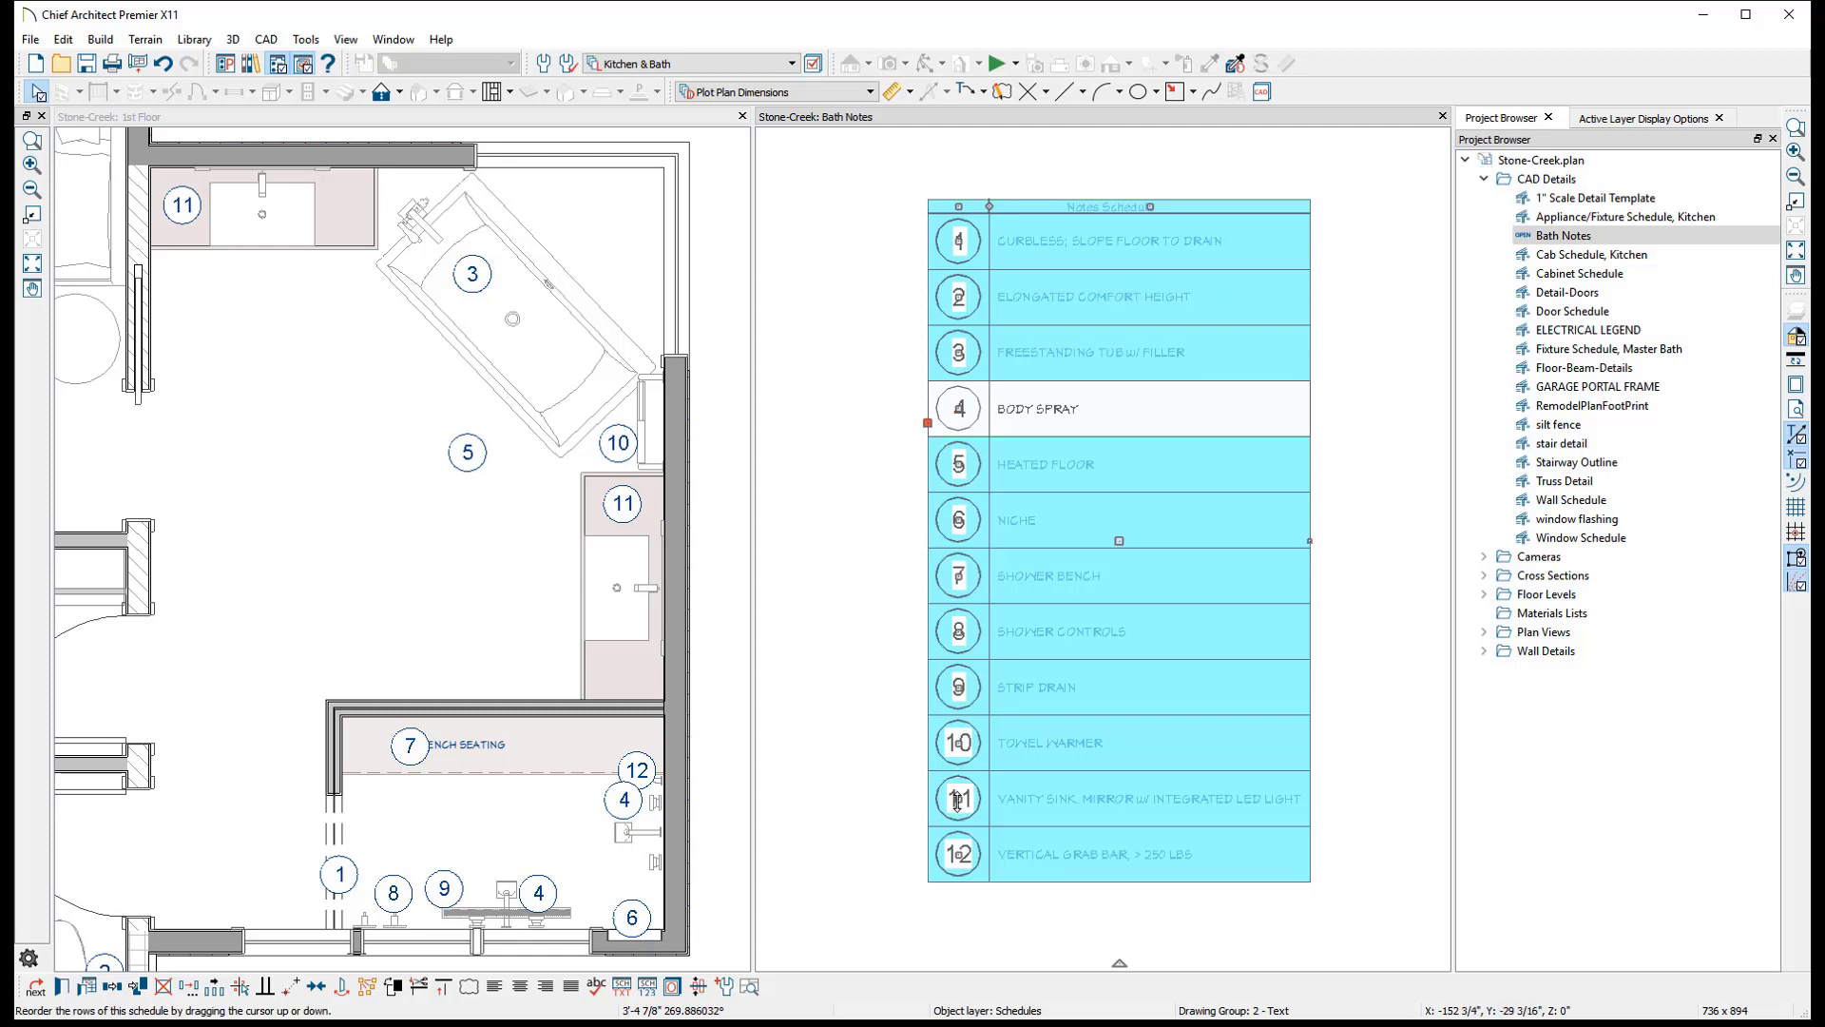
{"action": "left_click_drag", "start_coordinate": [960, 799], "coordinate": [958, 240]}
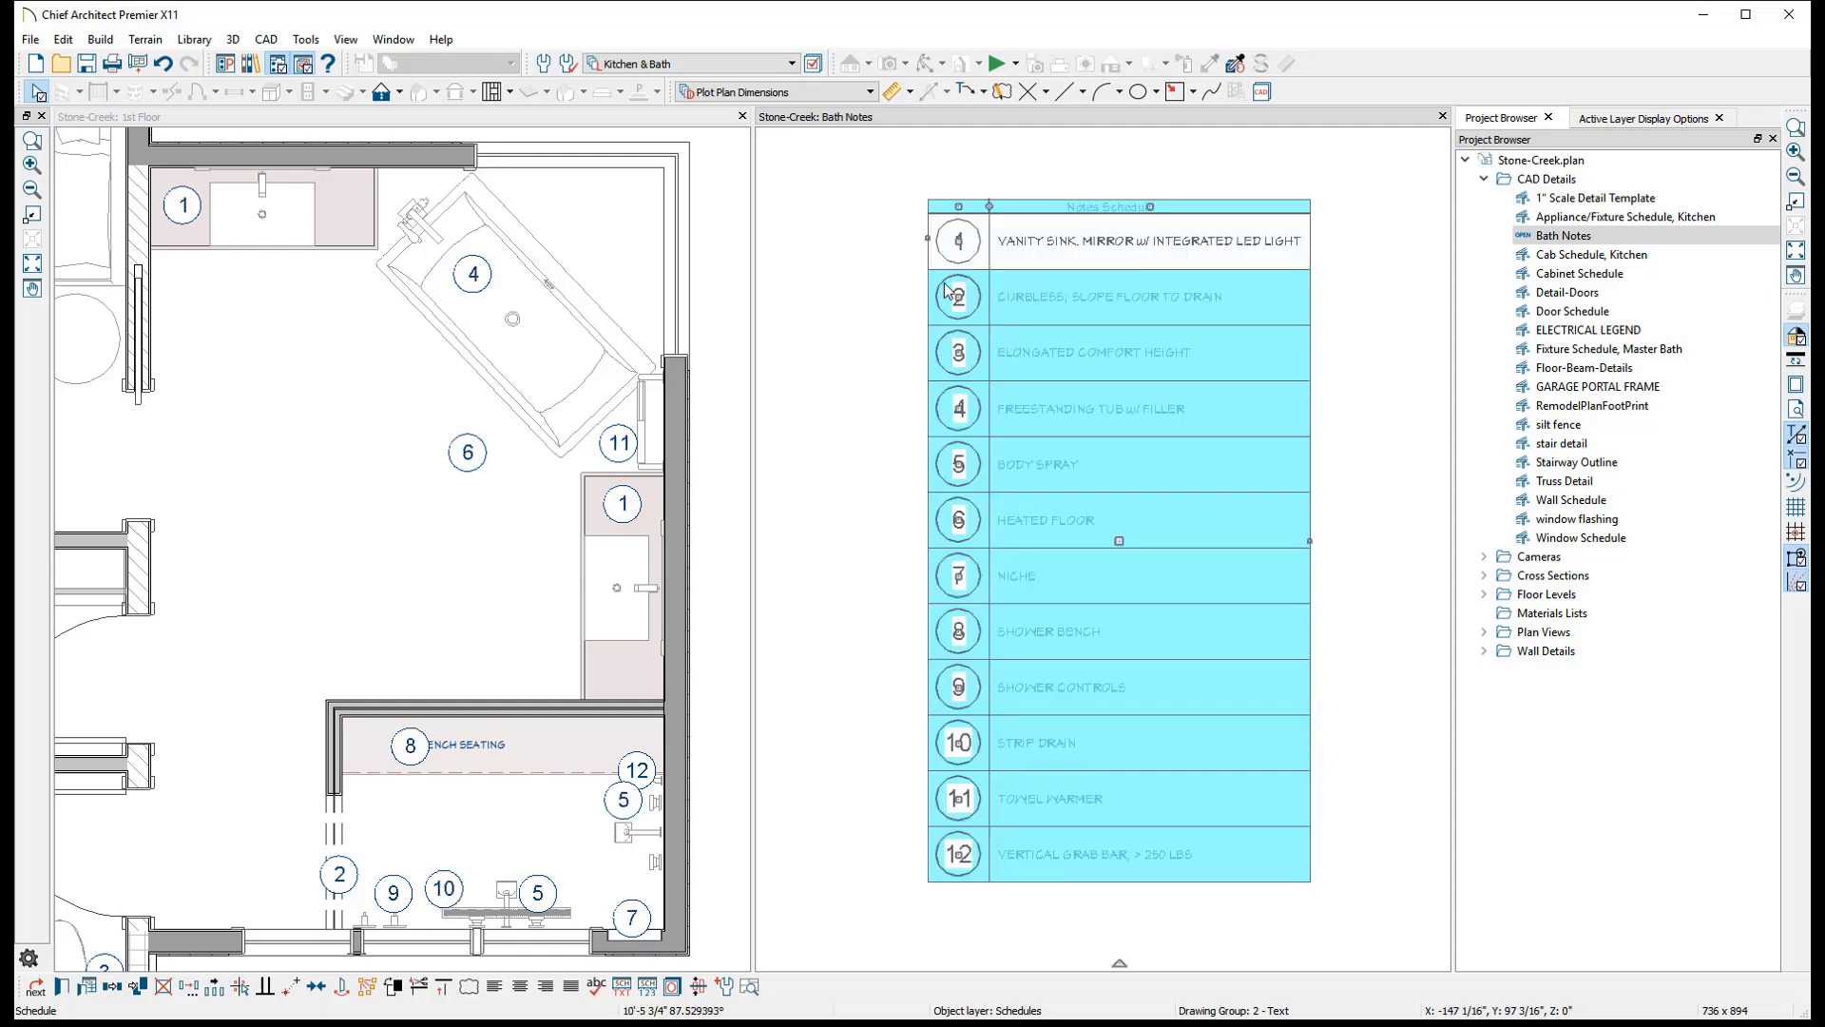
{"action": "key", "text": "Escape"}
Step: Select the vertical grab bar note in the plan and move it up one schedule position and back down
{"action": "left_click", "coordinate": [622, 514]}
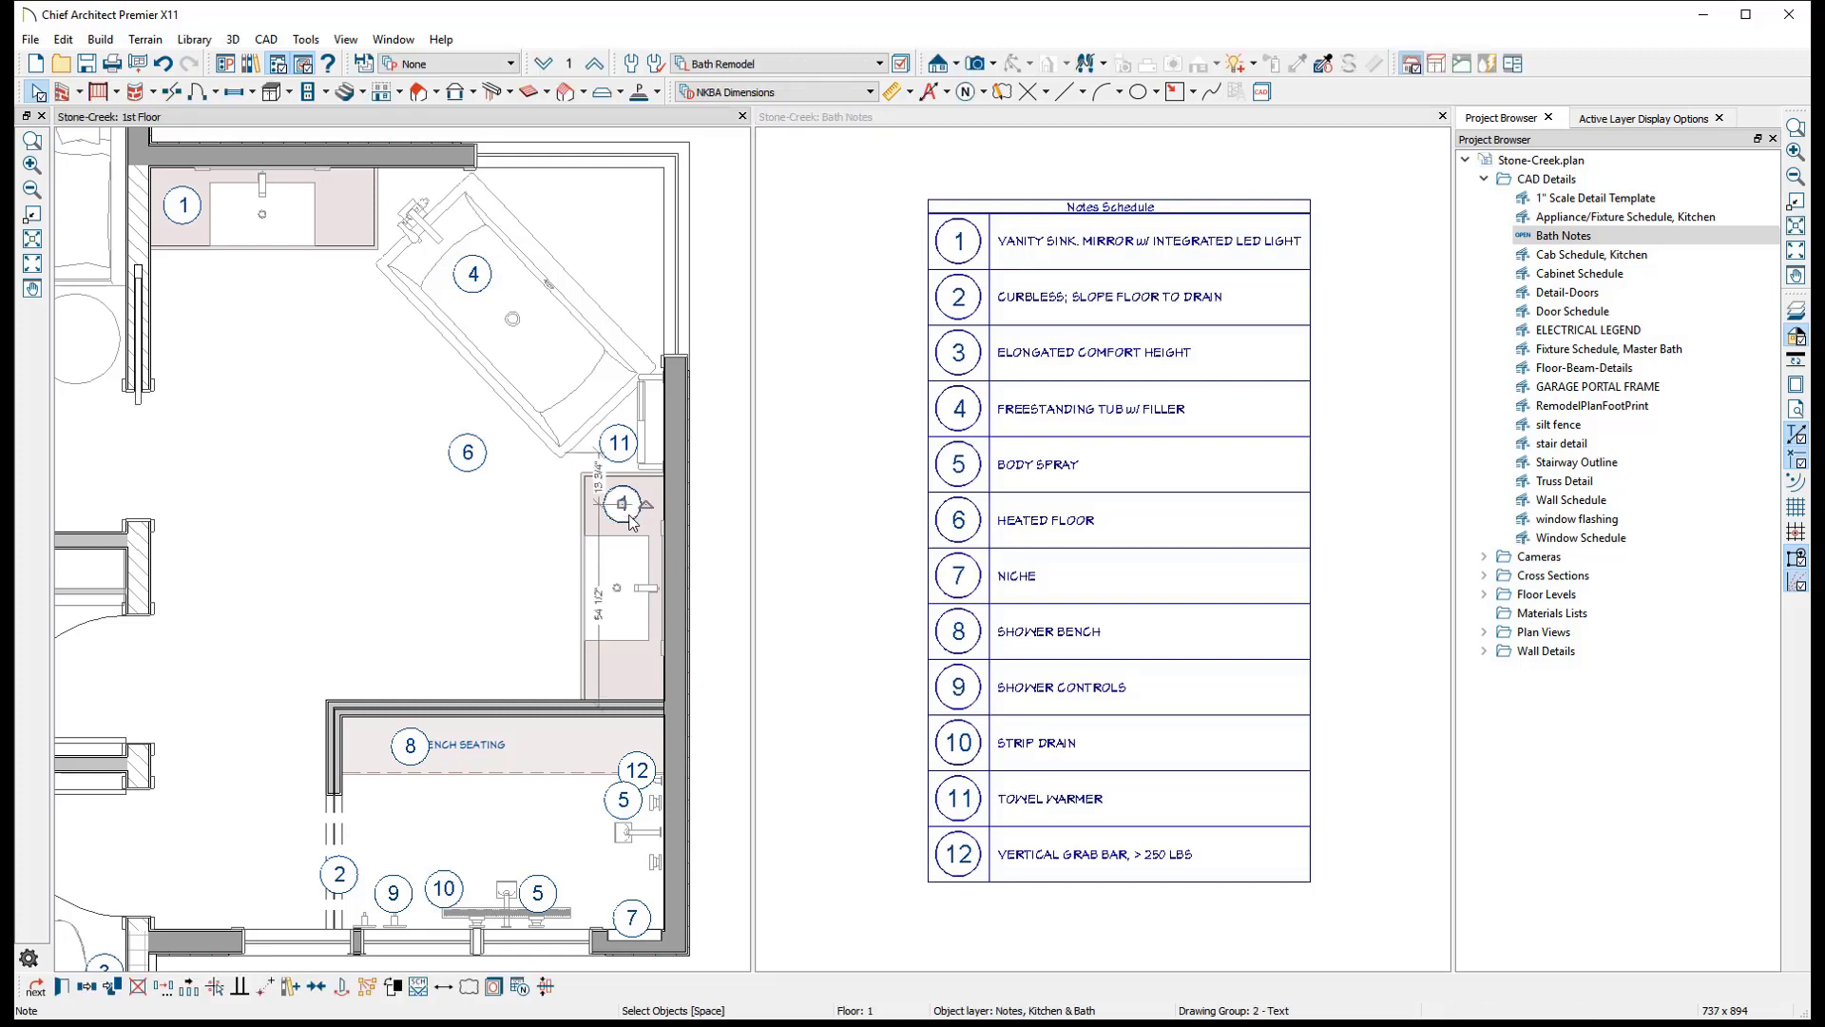
{"action": "left_click", "coordinate": [637, 782]}
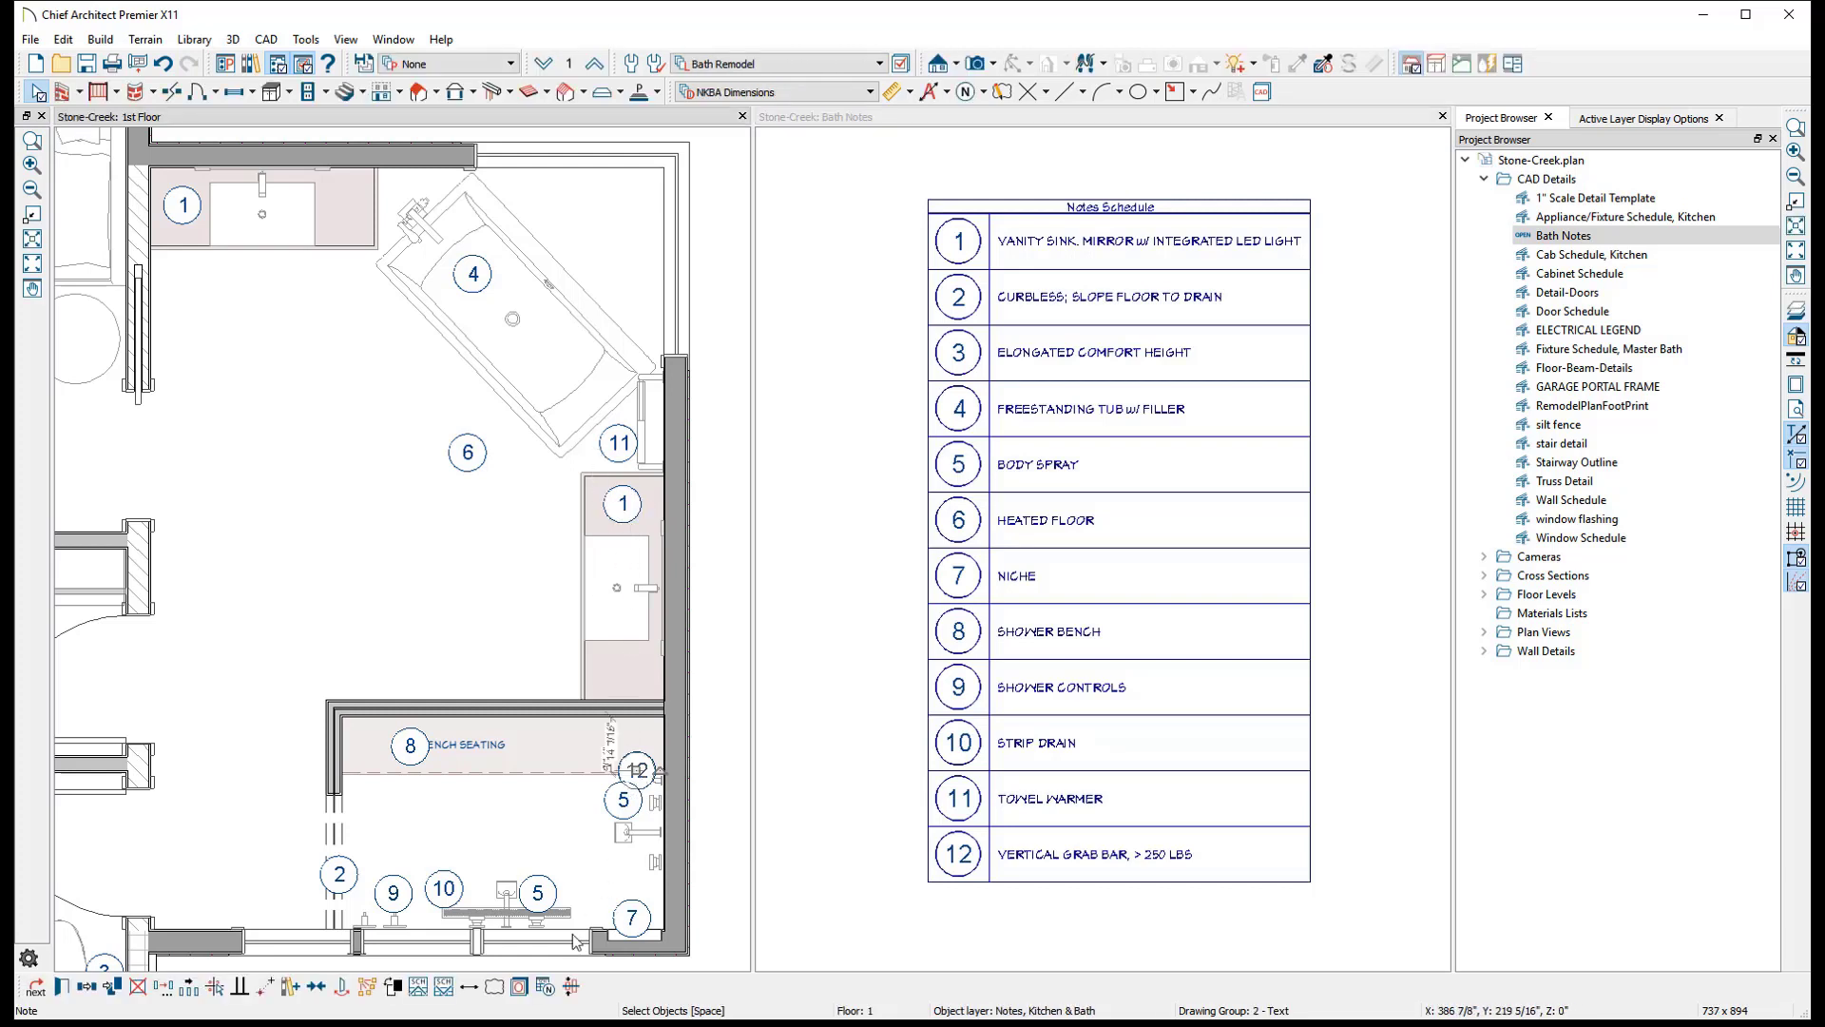
{"action": "left_click", "coordinate": [425, 984]}
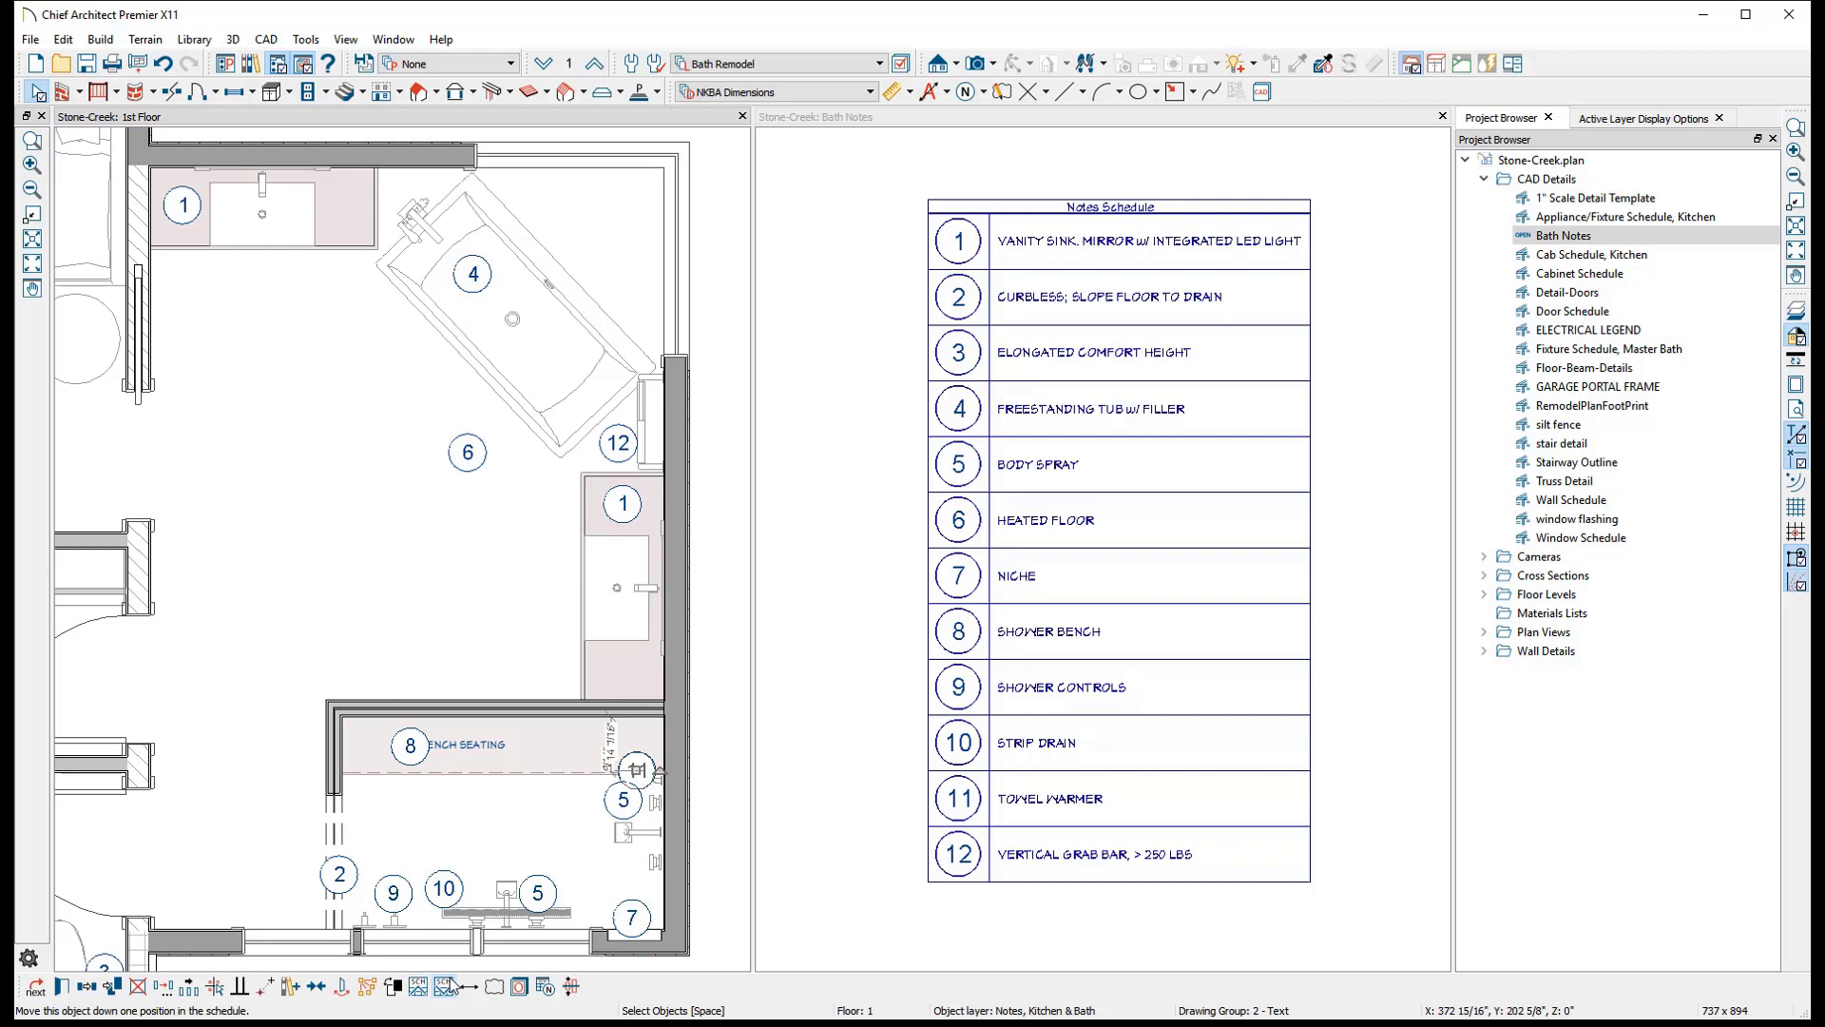
{"action": "left_click", "coordinate": [447, 985]}
{"action": "key", "text": "Escape"}
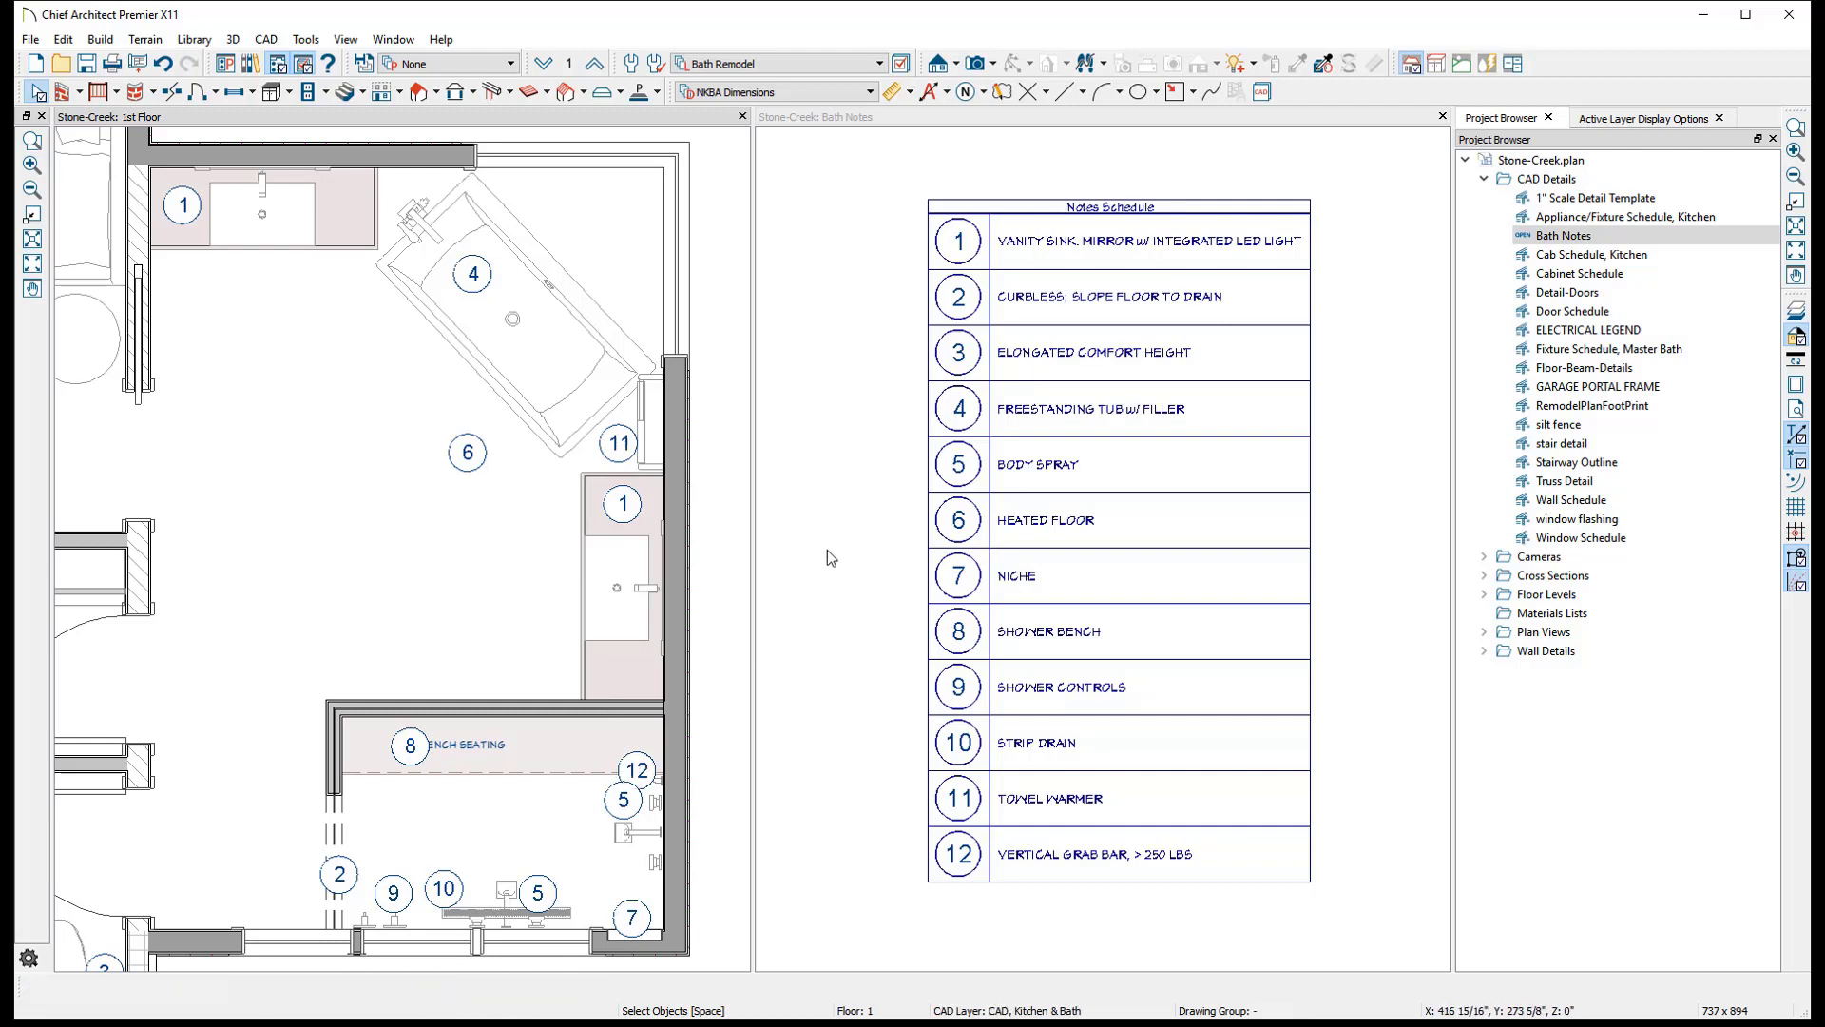
Step: Open the vanity sink note's specification from its schedule row, accept it, and find that note in the floor plan
{"action": "left_click", "coordinate": [1034, 259]}
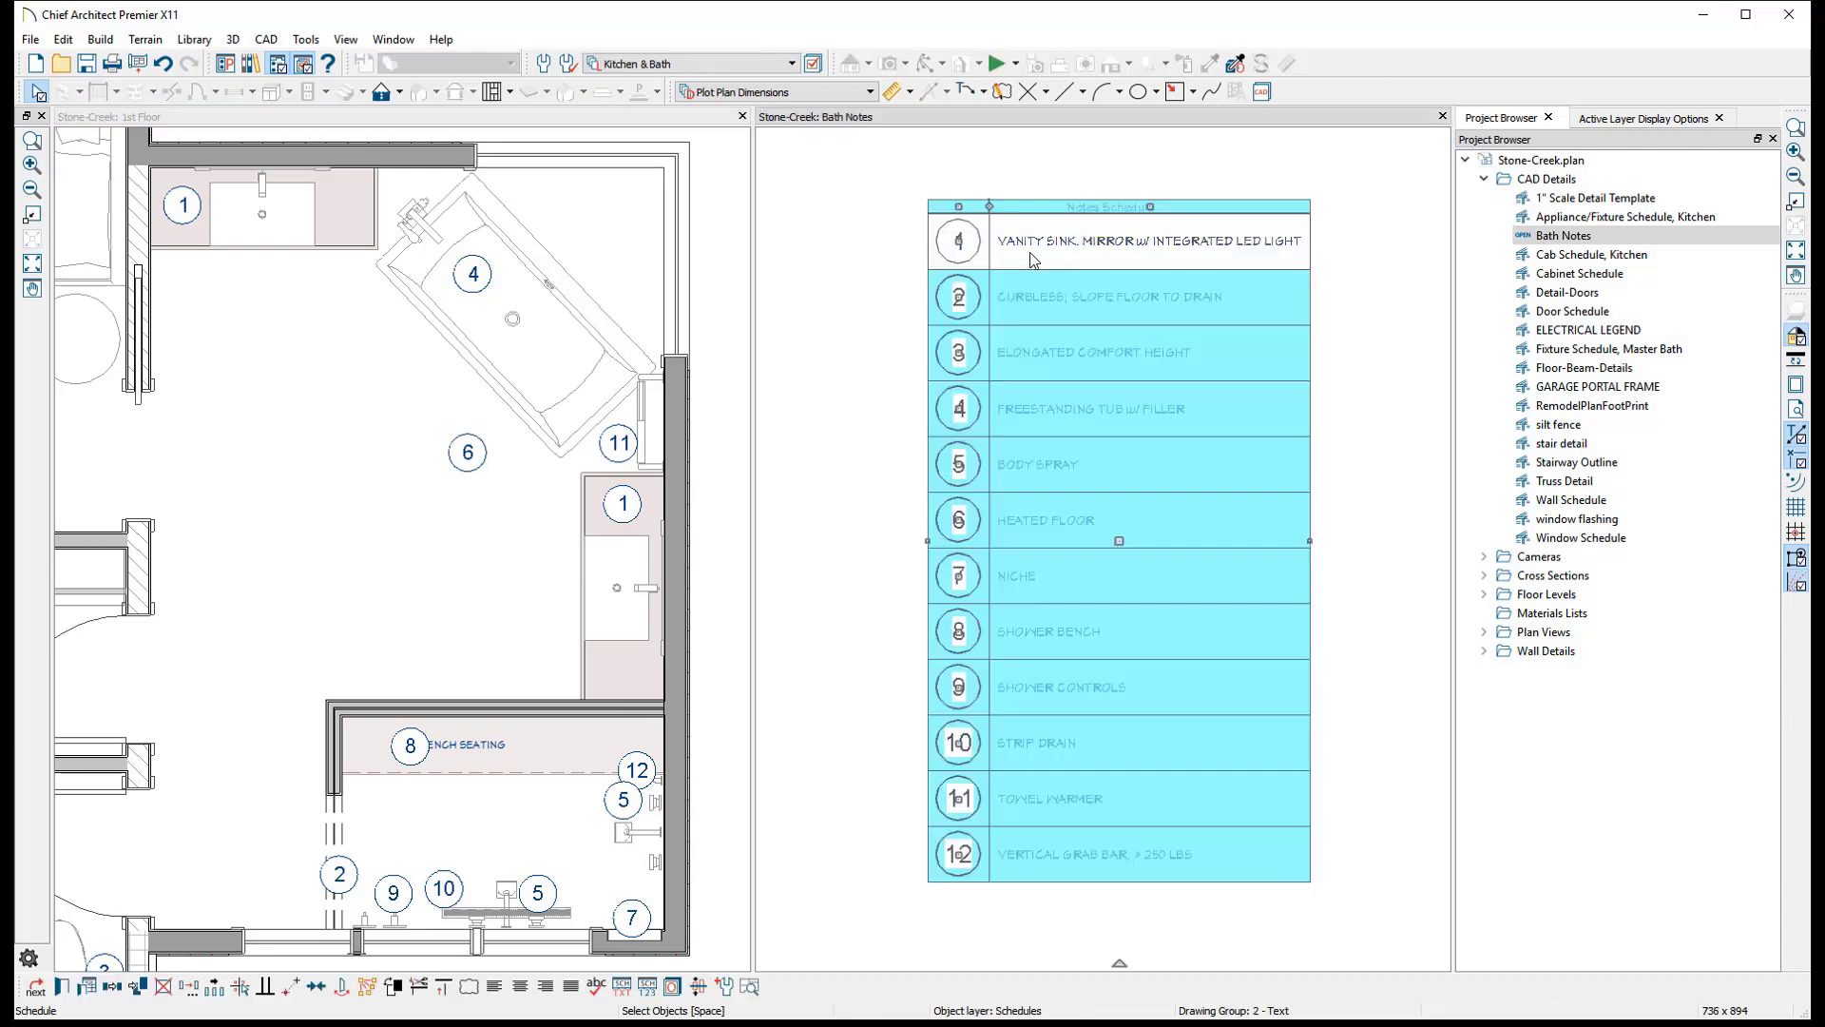
{"action": "left_click", "coordinate": [90, 986]}
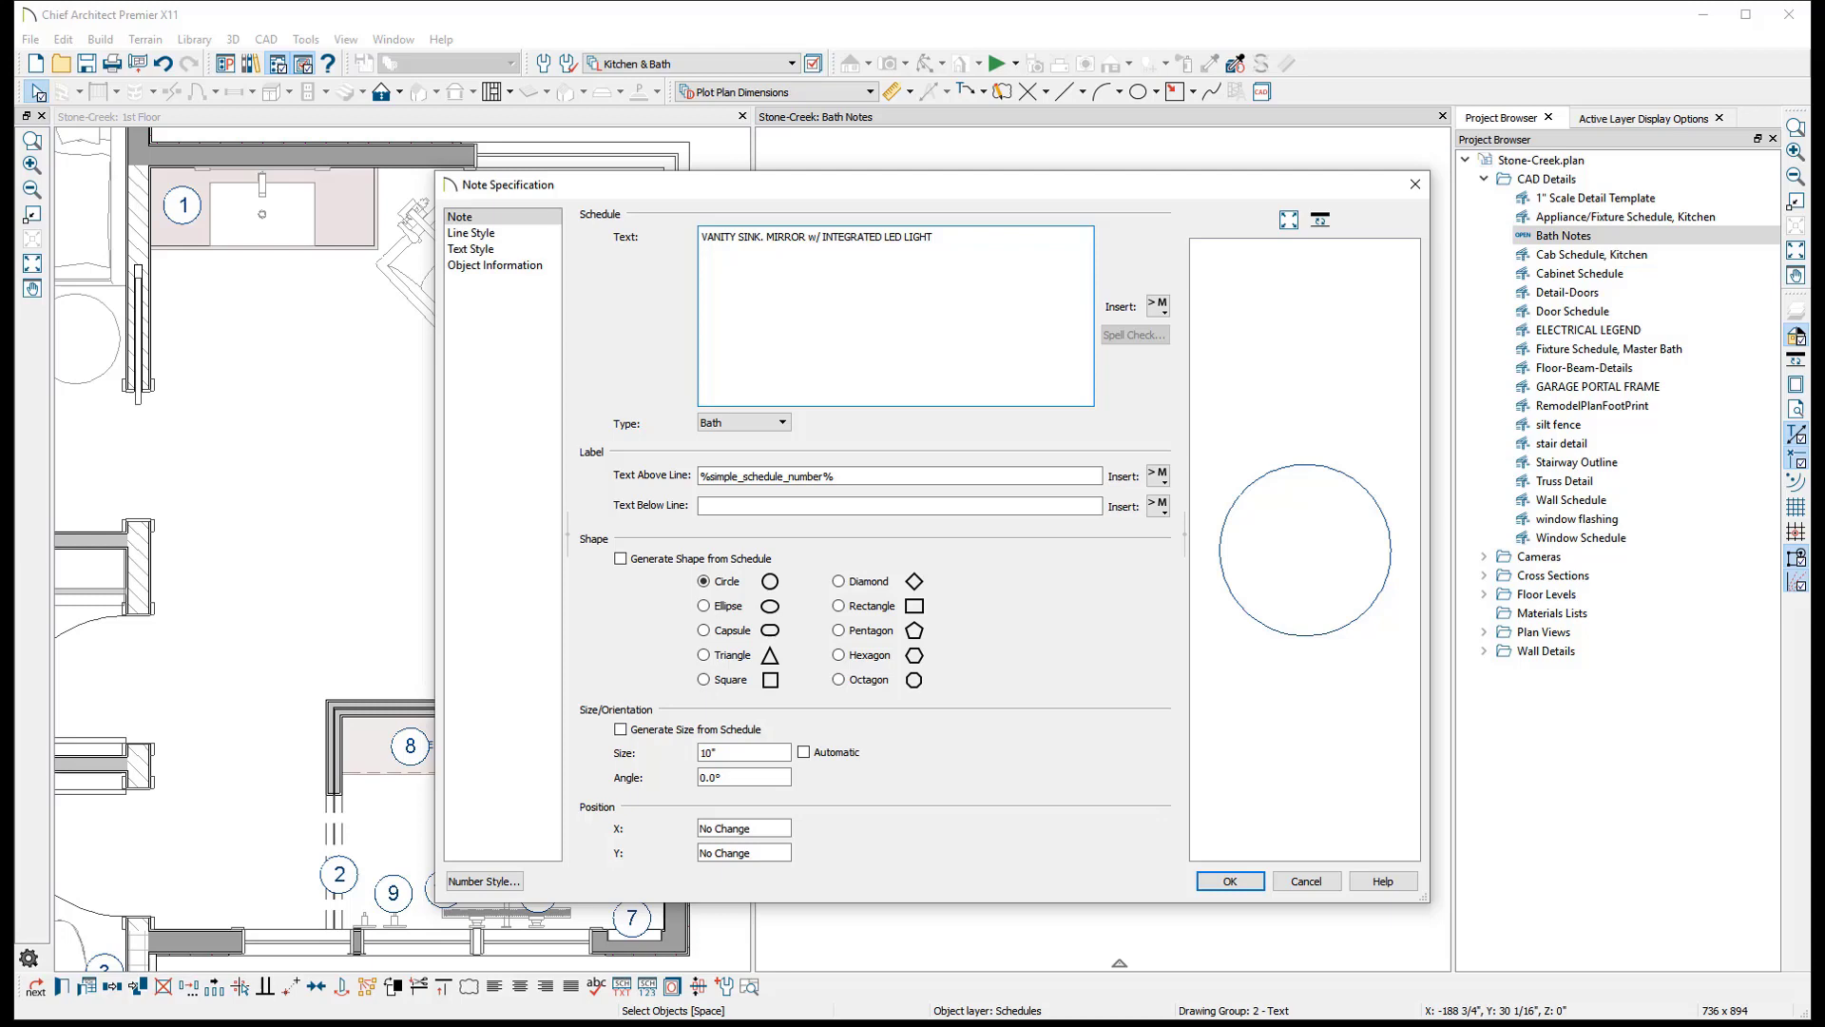
{"action": "left_click", "coordinate": [1235, 880]}
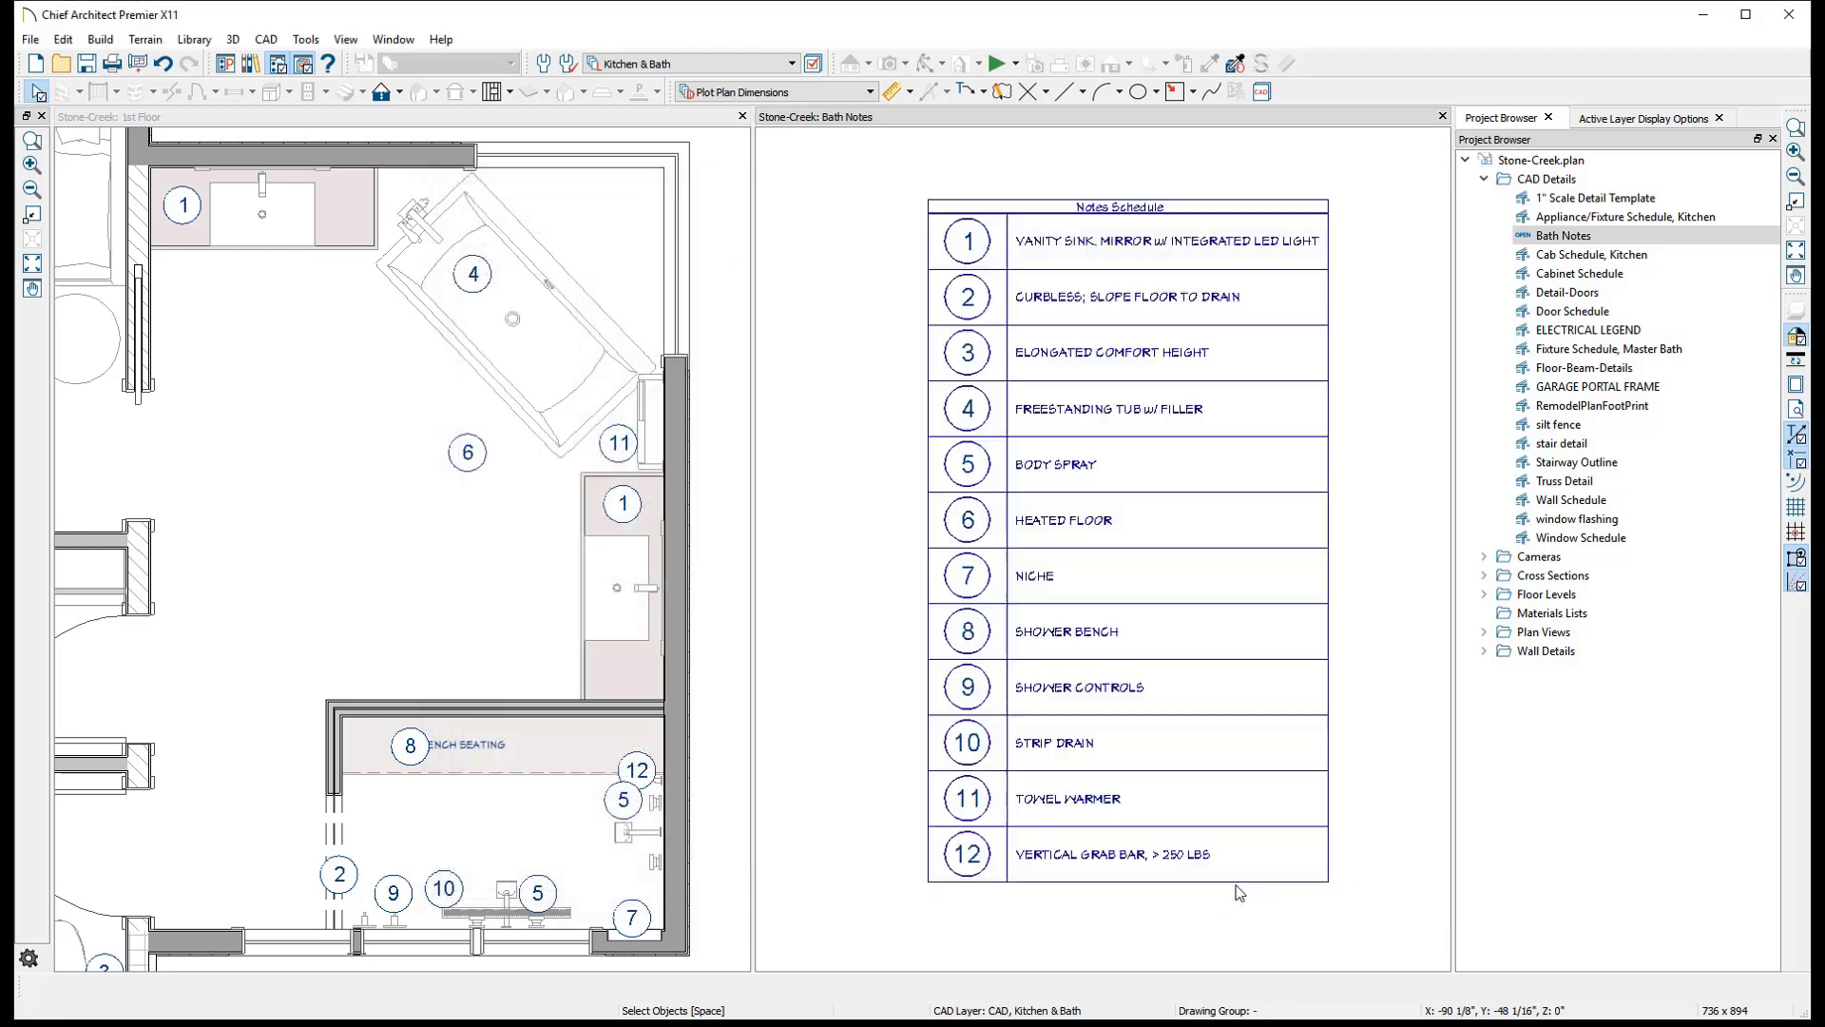
{"action": "left_click", "coordinate": [1177, 442]}
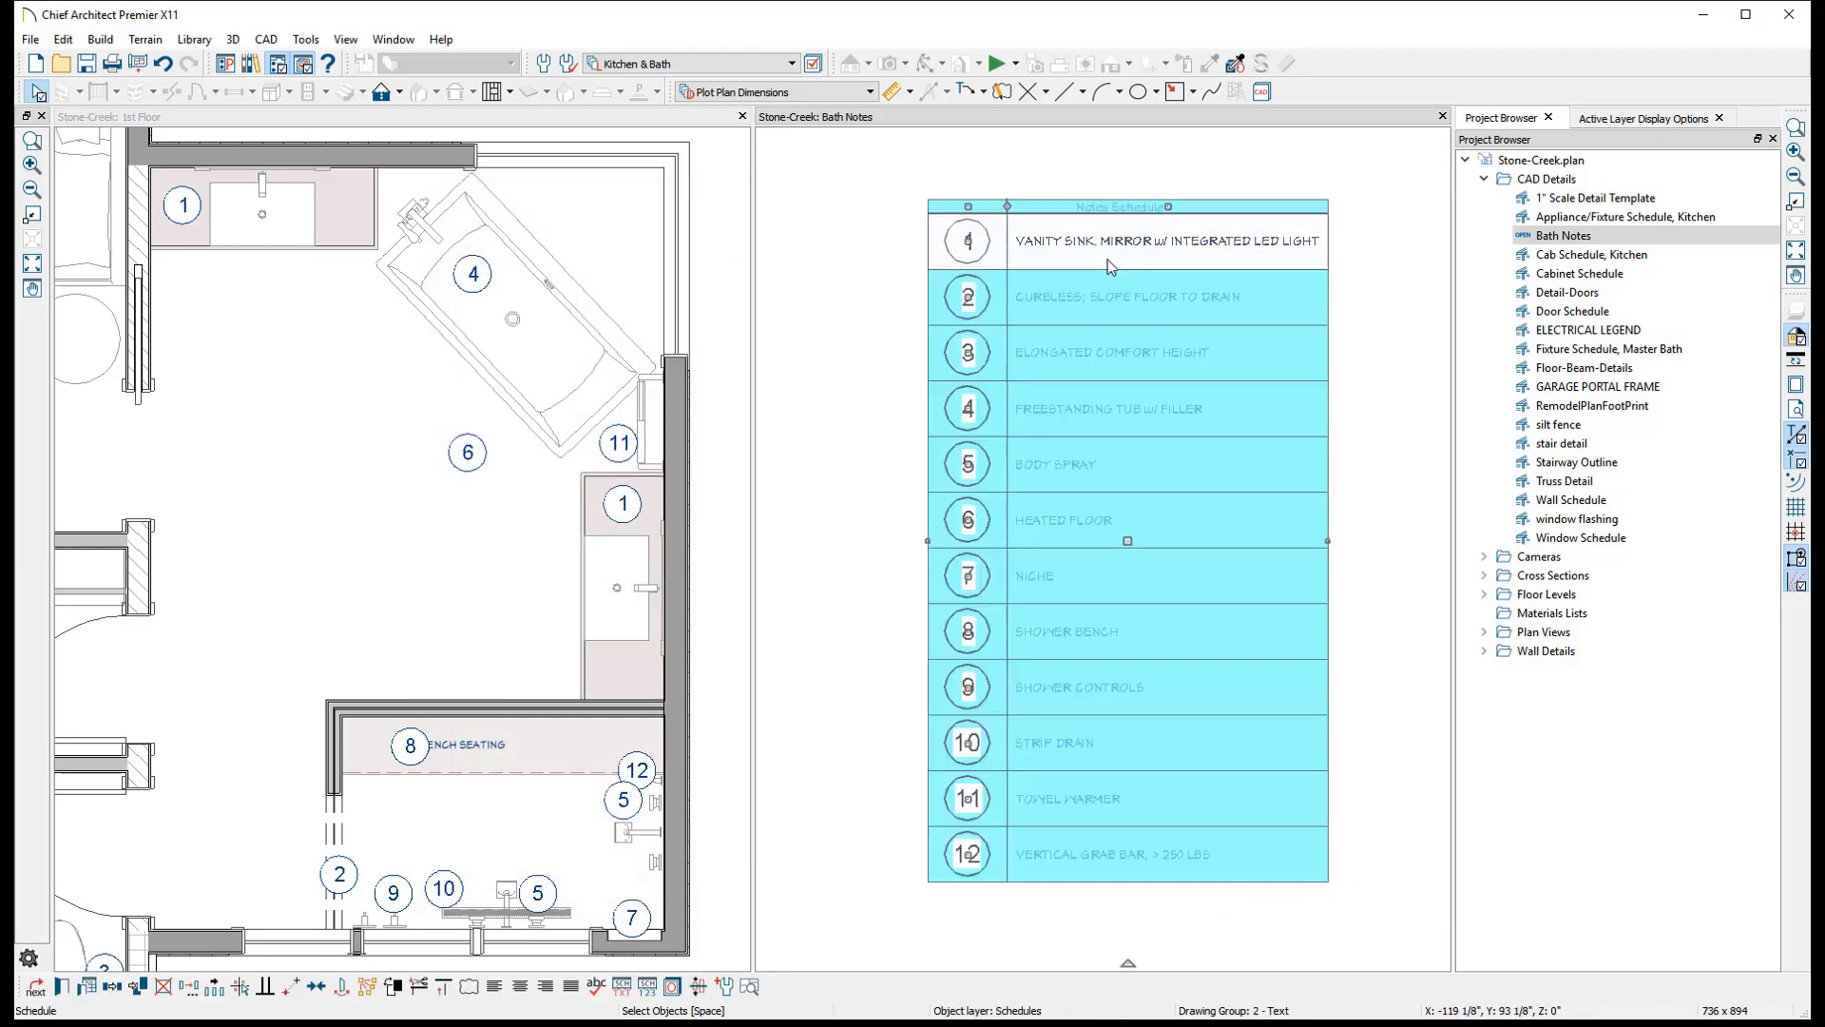
{"action": "left_click", "coordinate": [751, 987]}
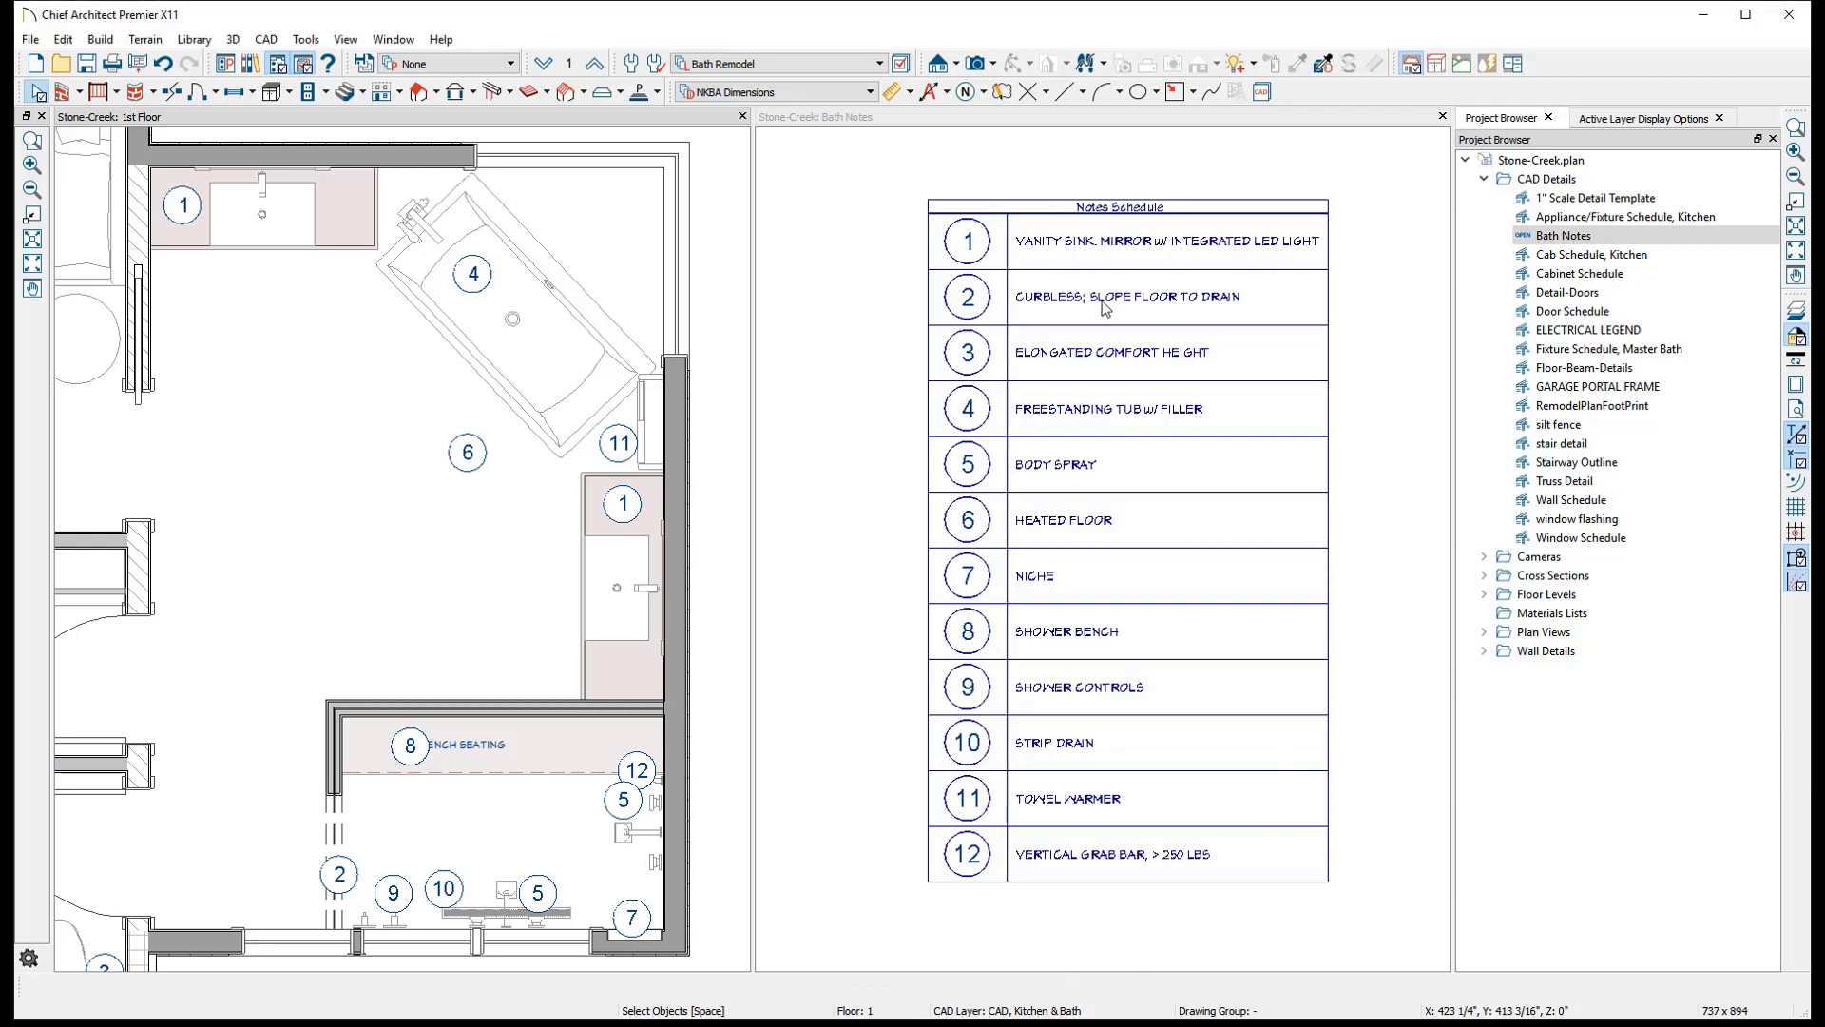
Step: Open the Note tool's defaults and review the note types available for new notes
{"action": "left_click", "coordinate": [967, 92]}
{"action": "left_click", "coordinate": [968, 95]}
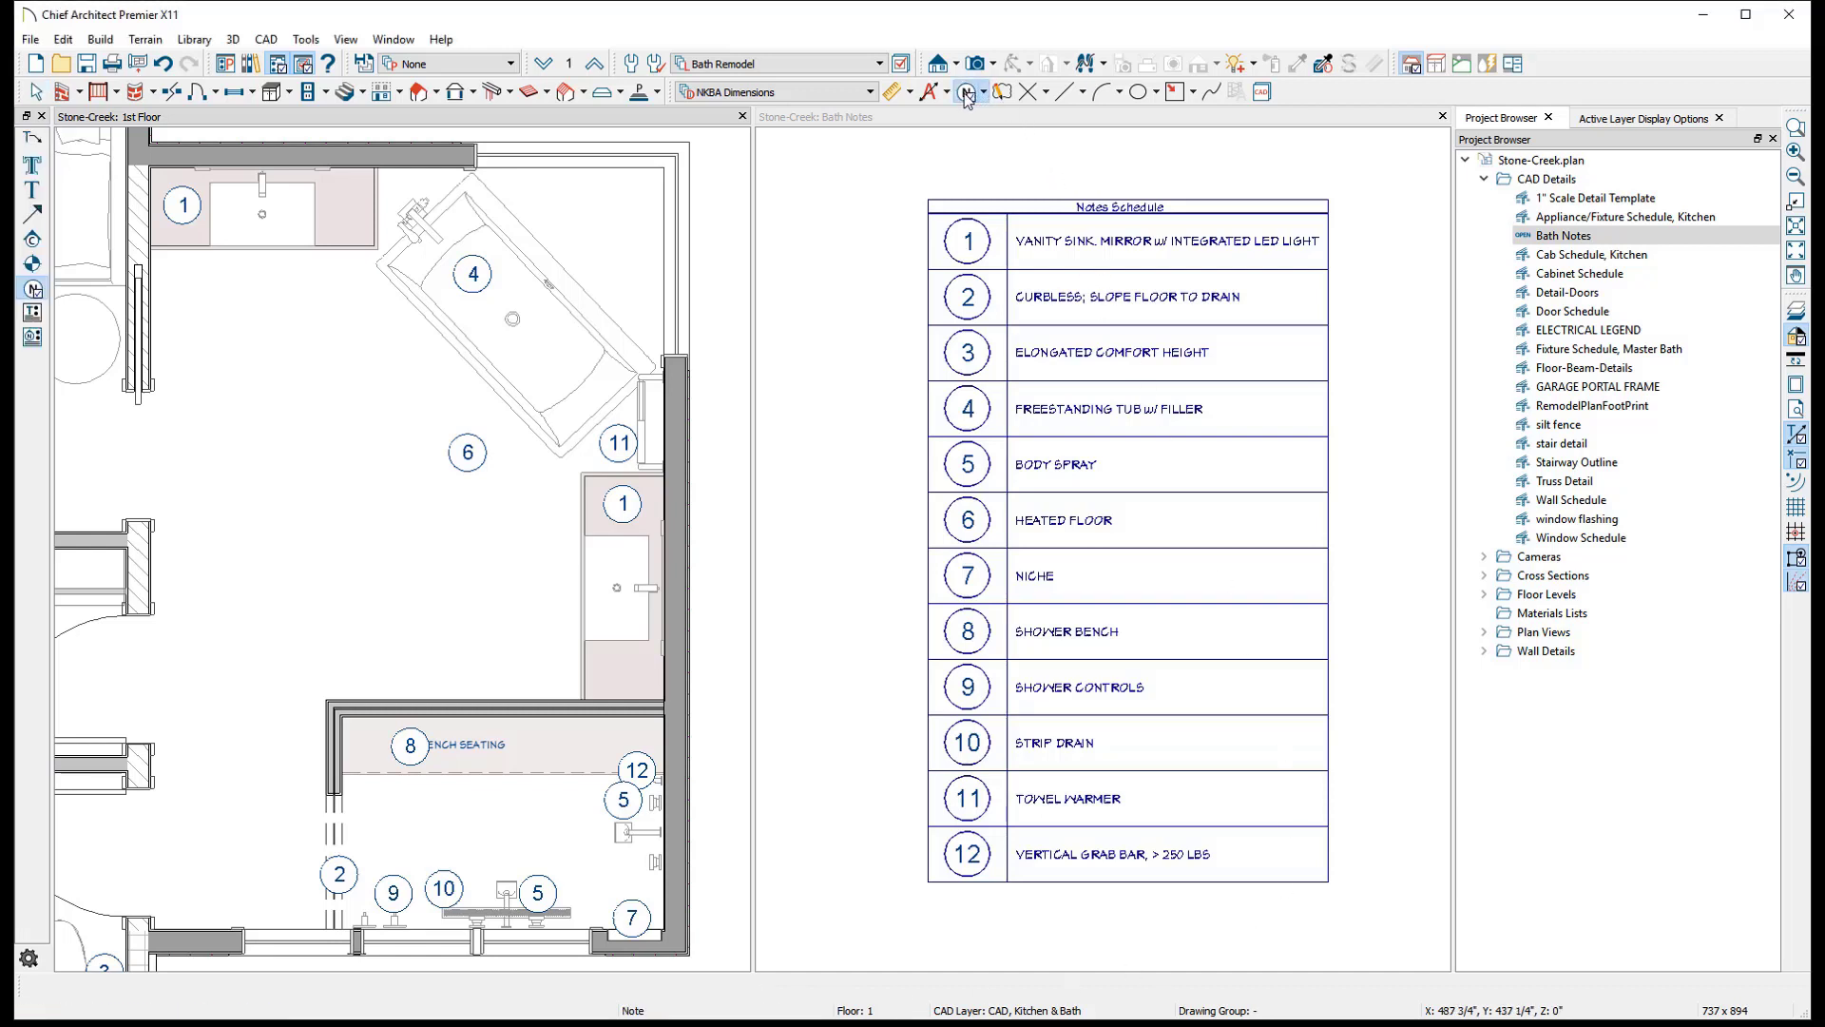
{"action": "double_click", "coordinate": [968, 94]}
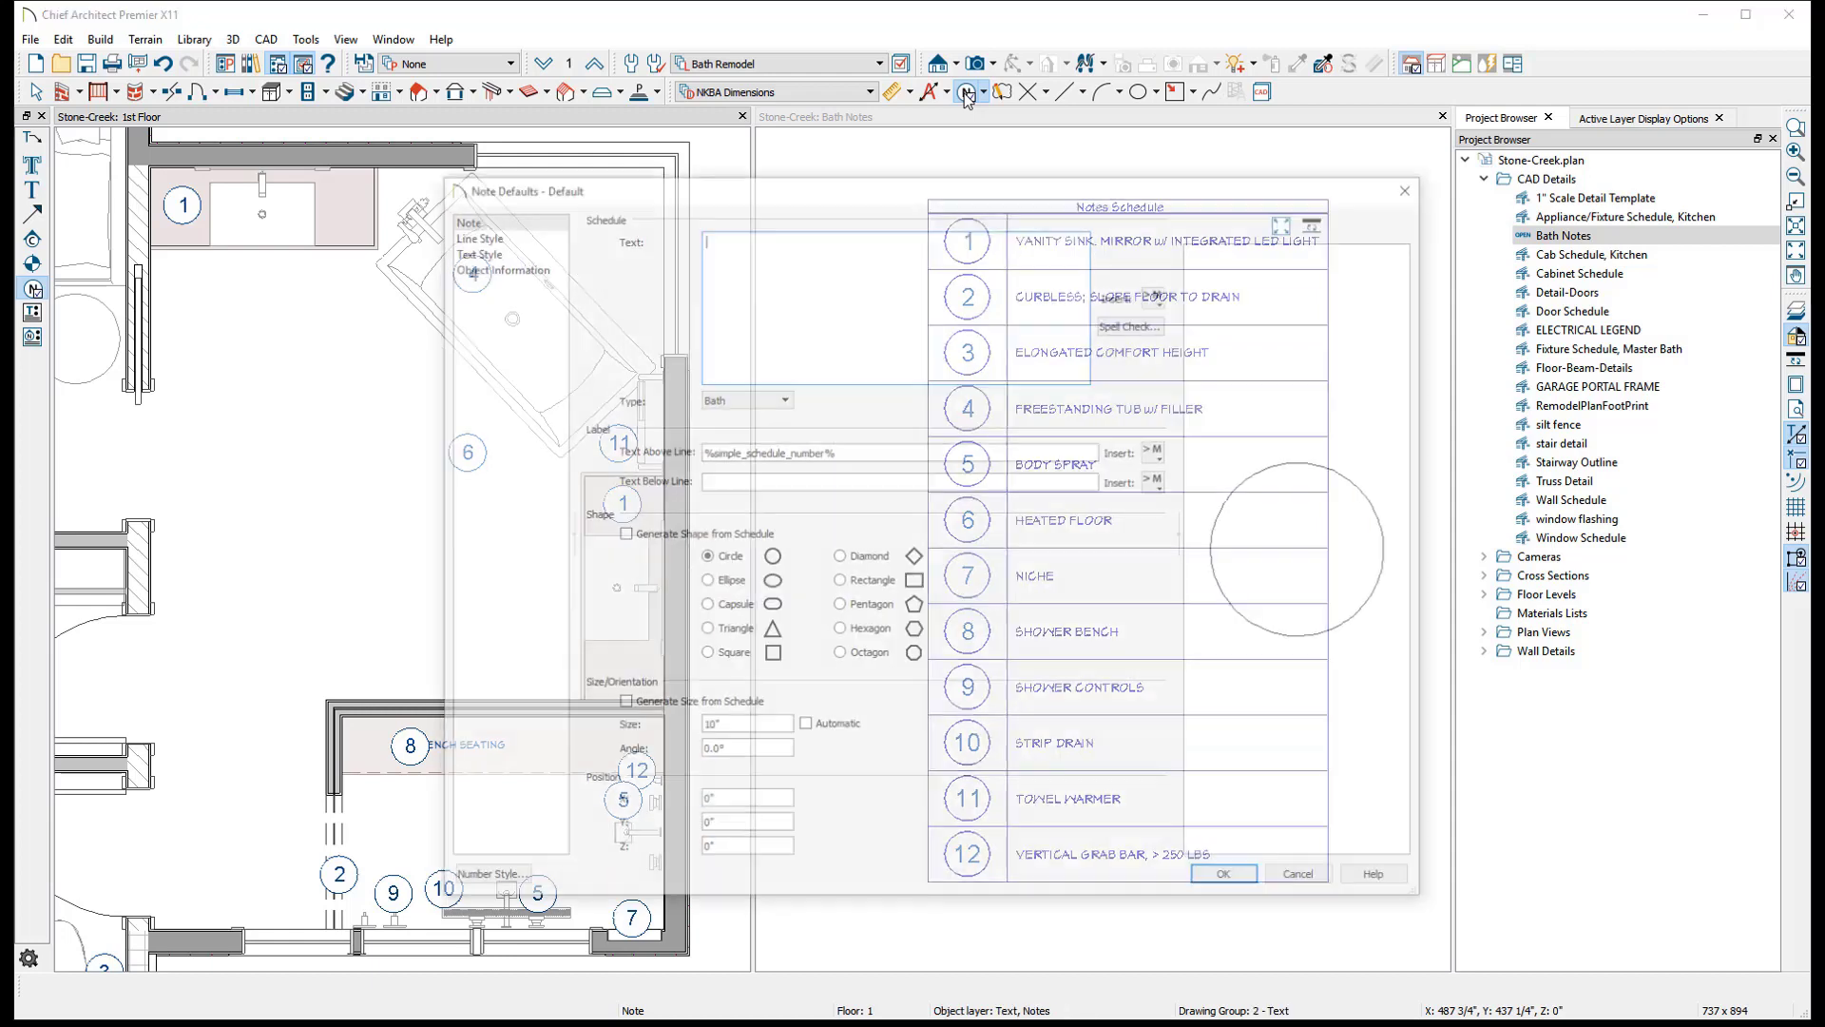
{"action": "left_click", "coordinate": [783, 398]}
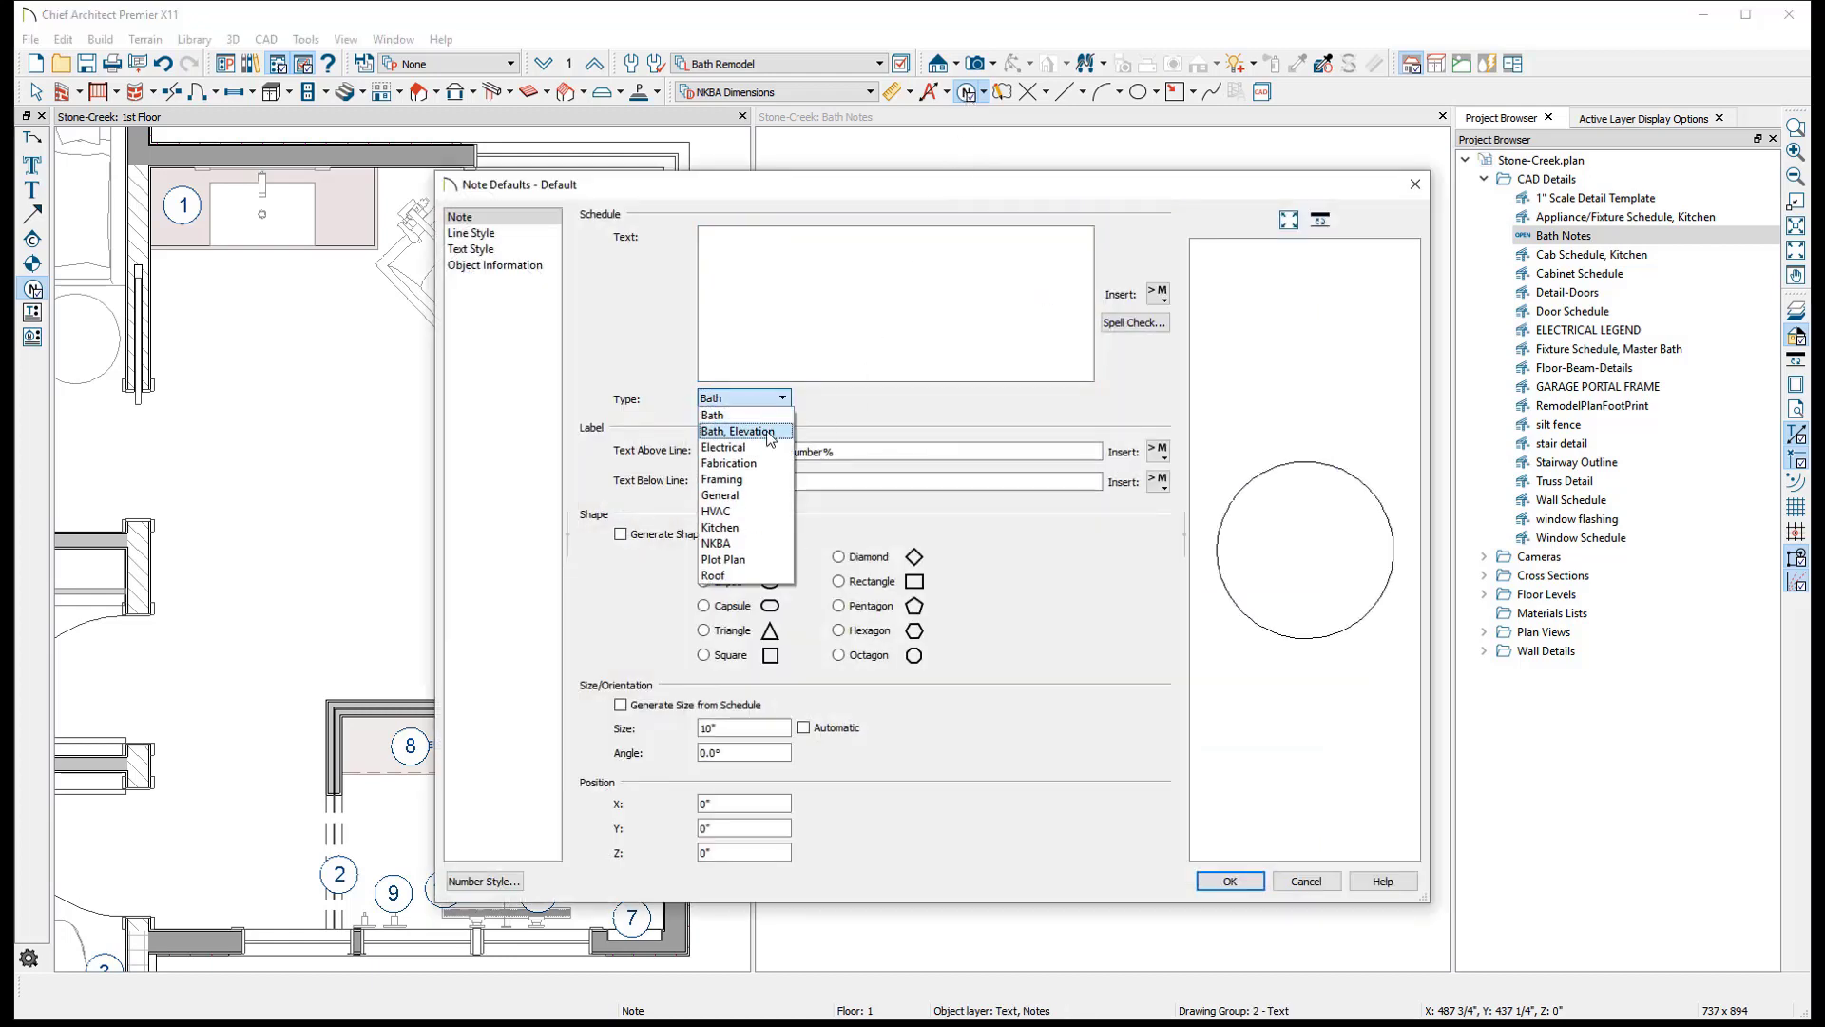
{"action": "left_click", "coordinate": [723, 576]}
{"action": "key", "text": "Return"}
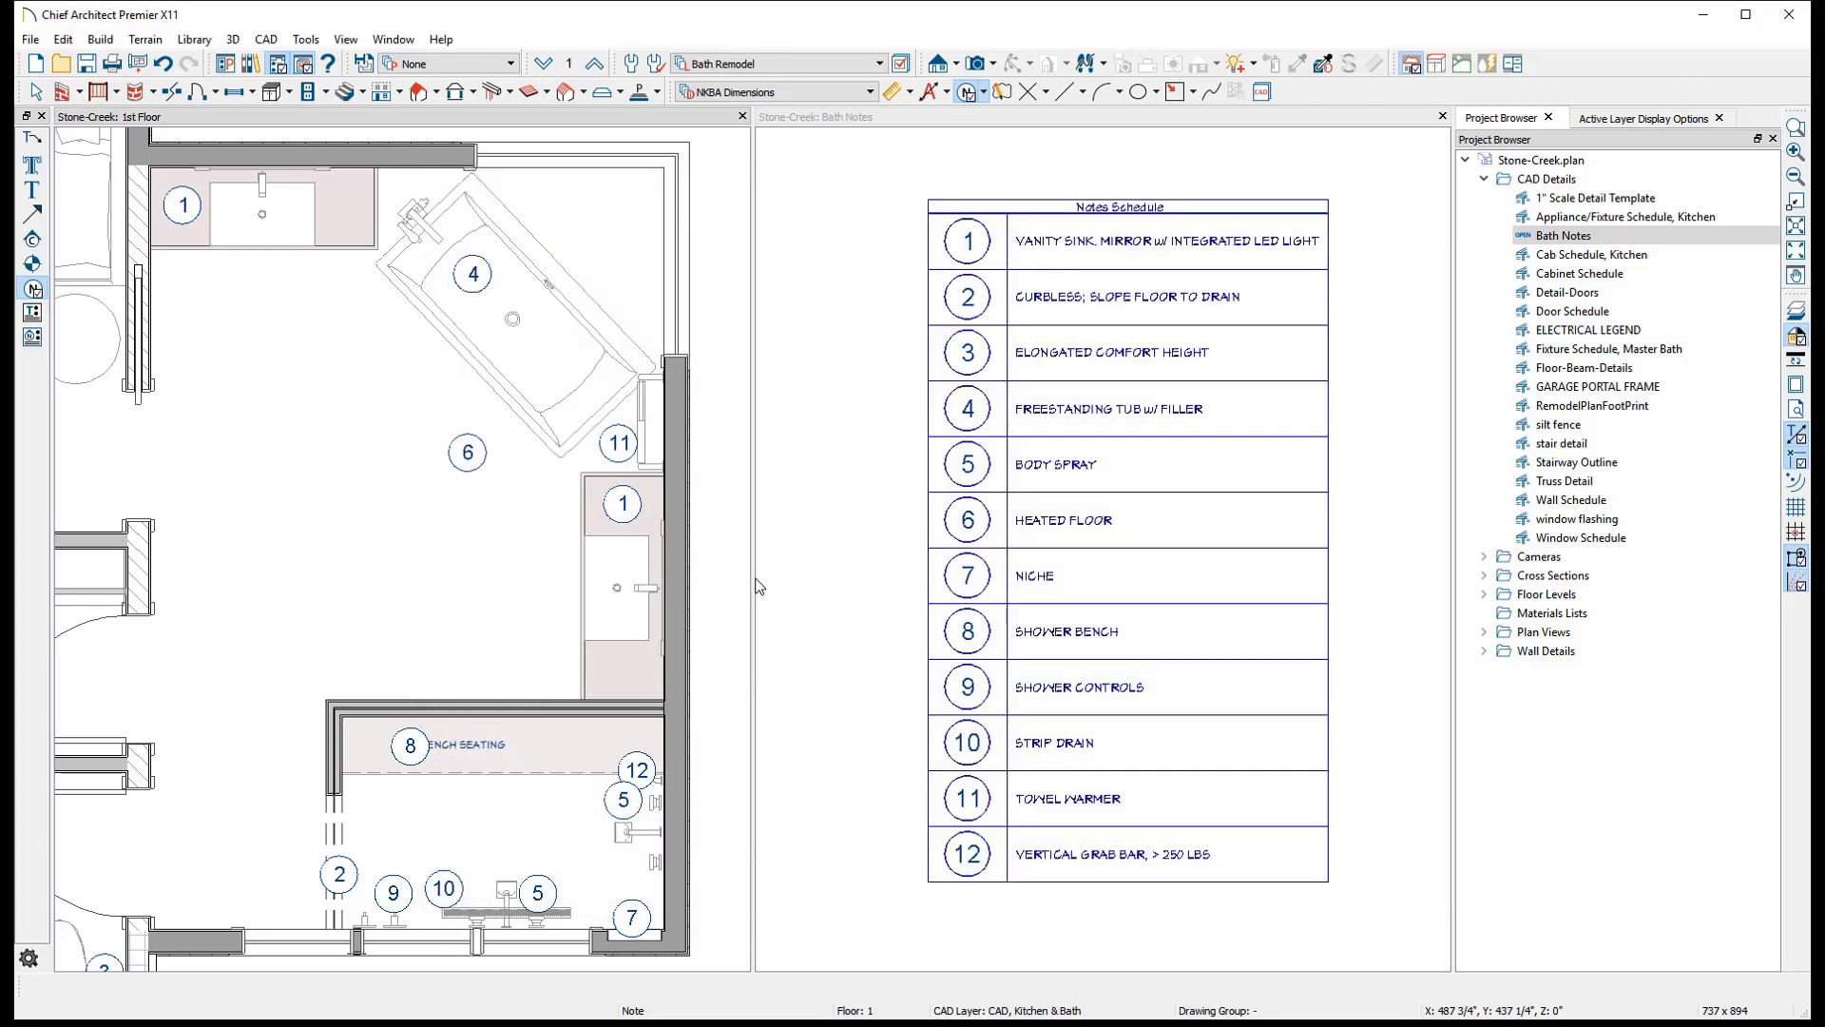
Step: Open Note Type Management and review the list of available note types
{"action": "left_click", "coordinate": [984, 94]}
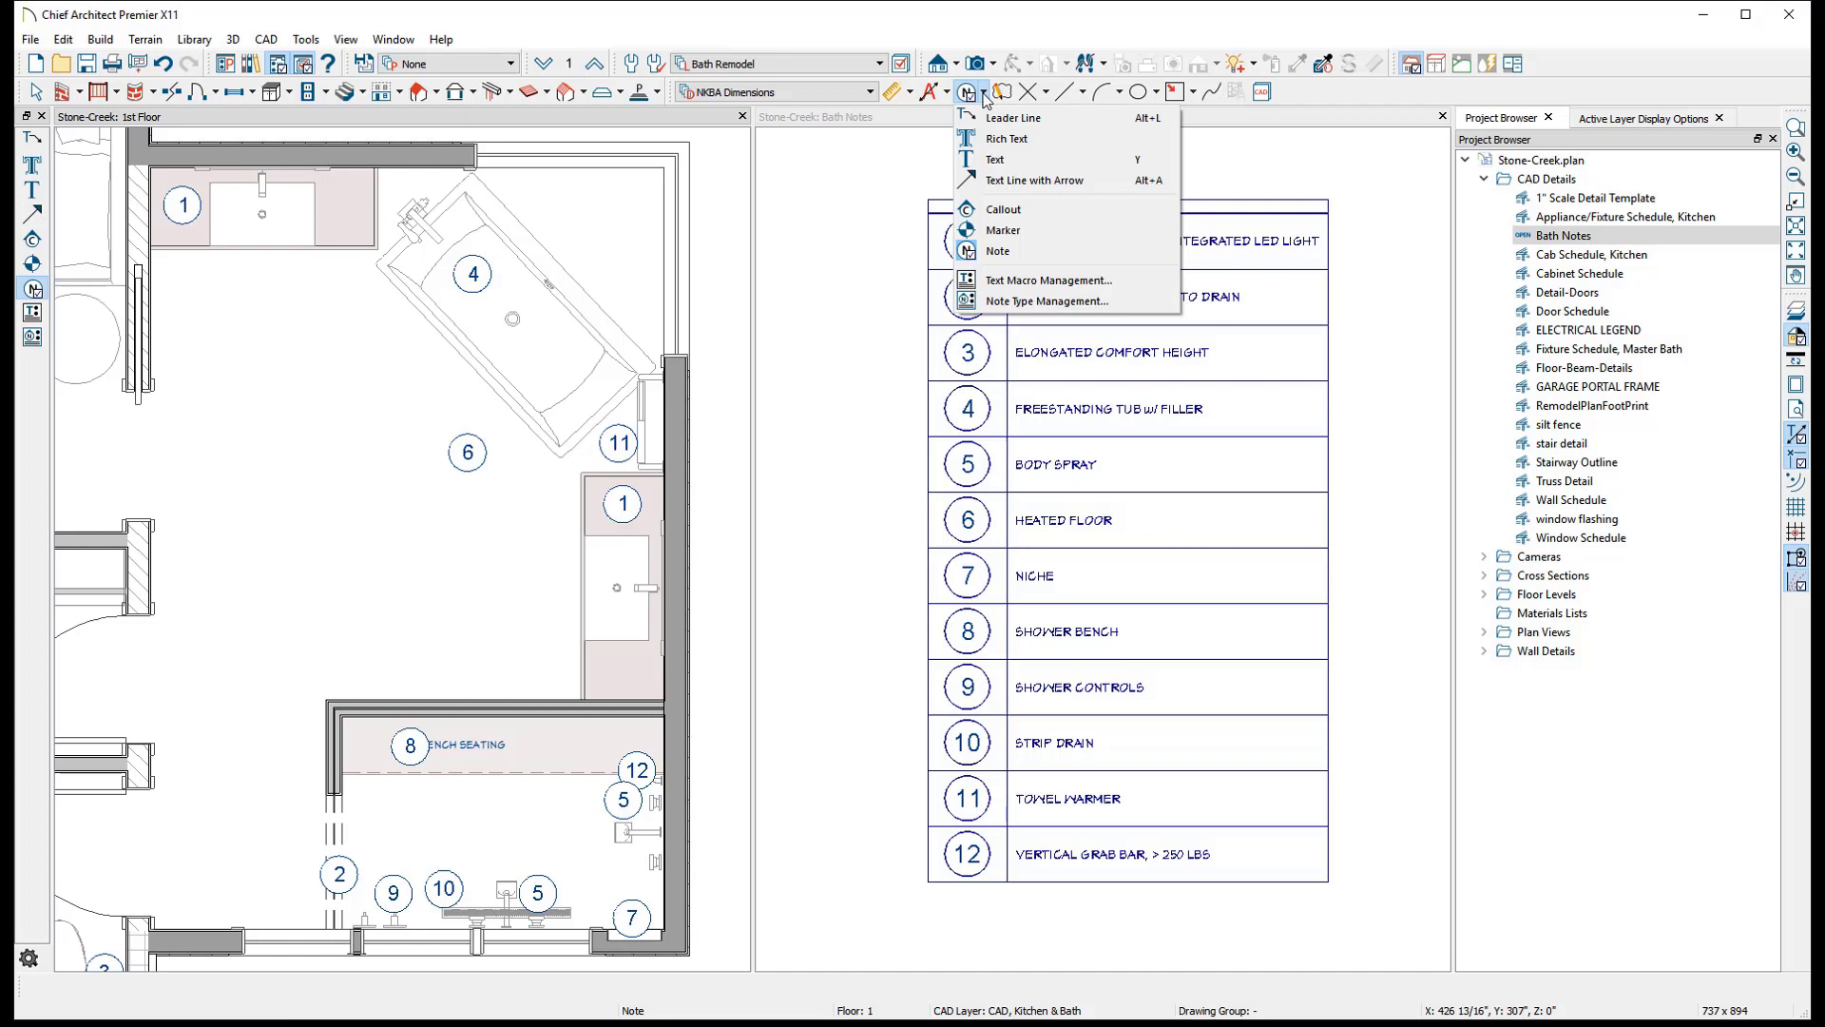
{"action": "left_click", "coordinate": [1006, 301]}
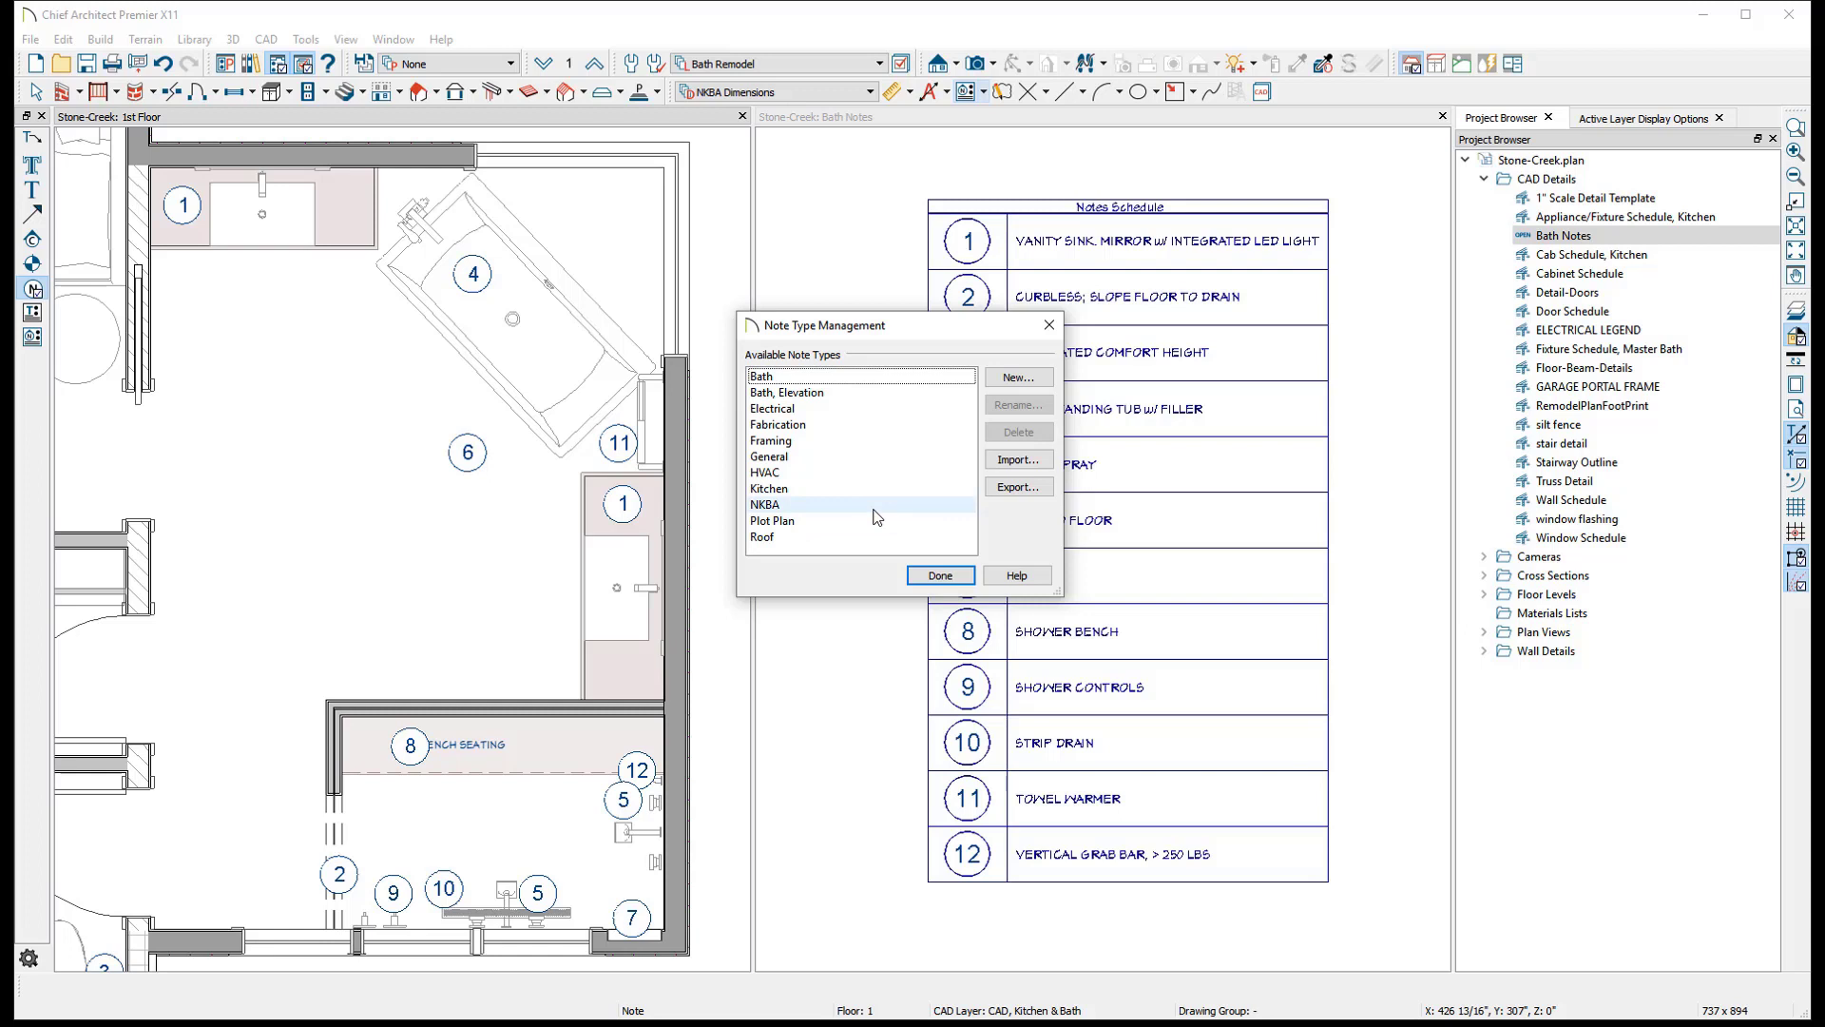
{"action": "left_click", "coordinate": [948, 578]}
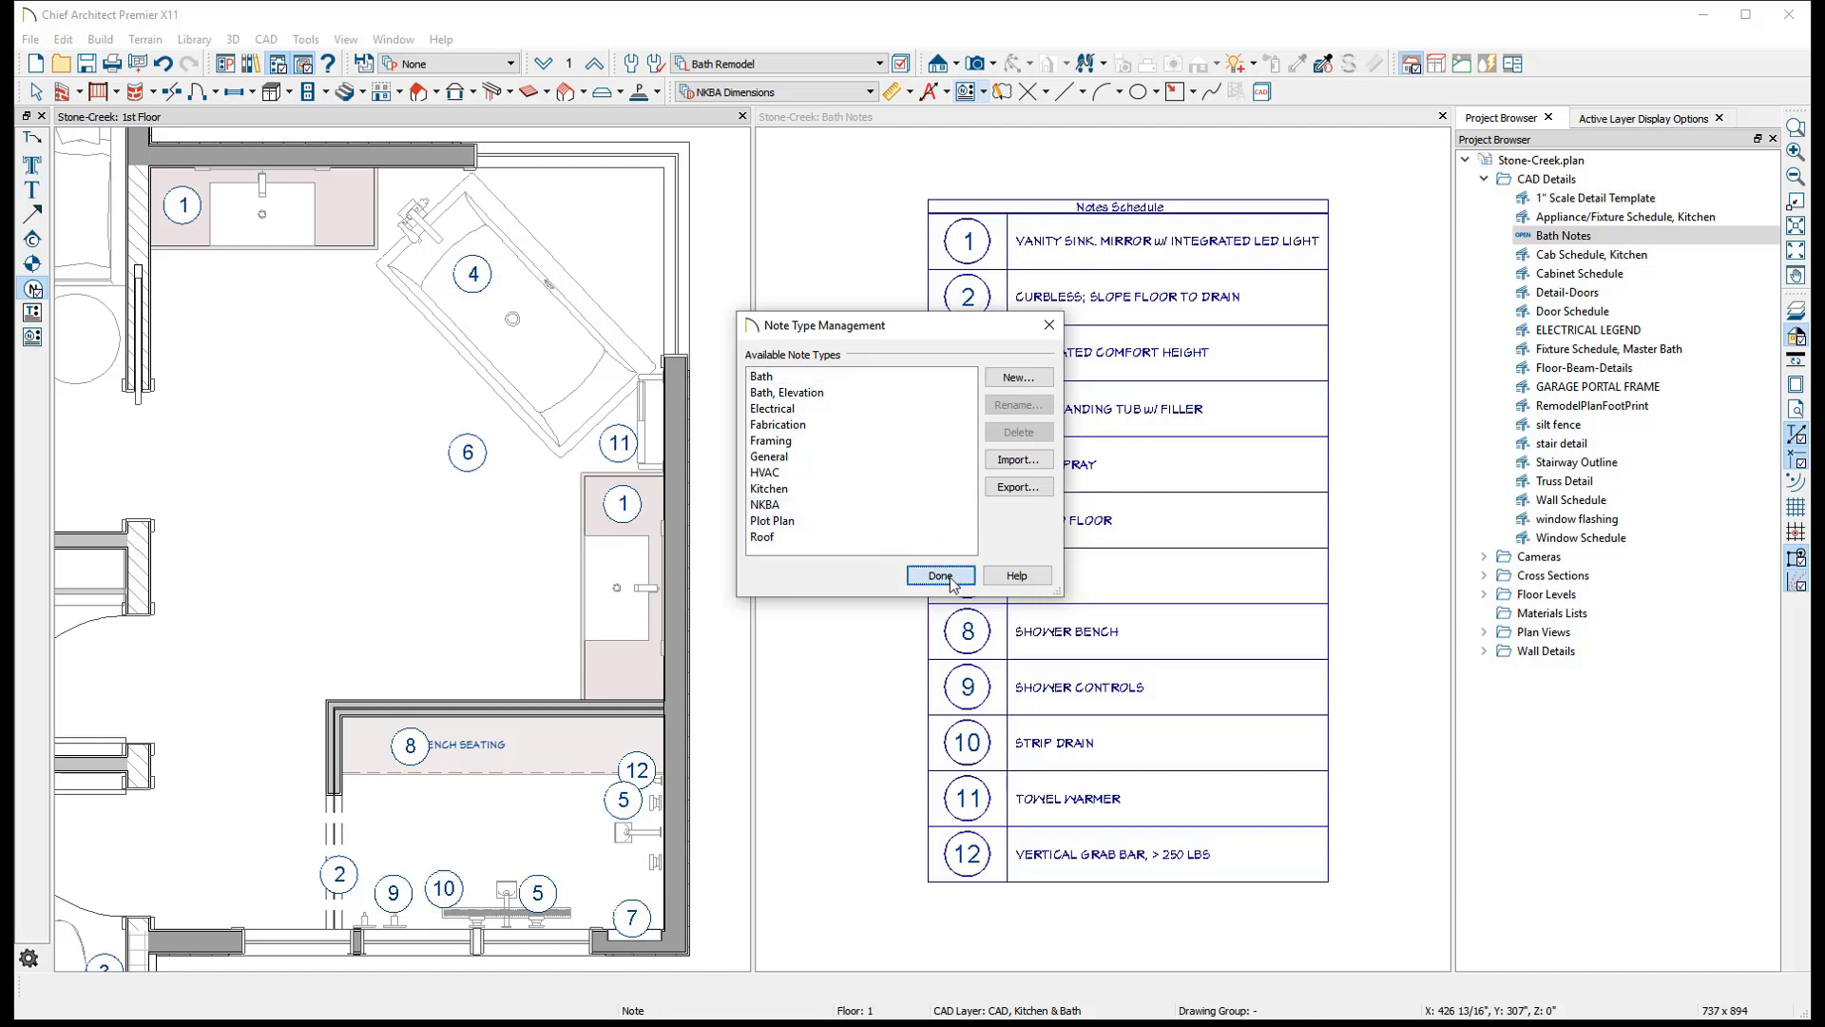
Step: Keep NKBA Notes as the active note default and edit it to use the Bath note type
{"action": "left_click", "coordinate": [658, 66]}
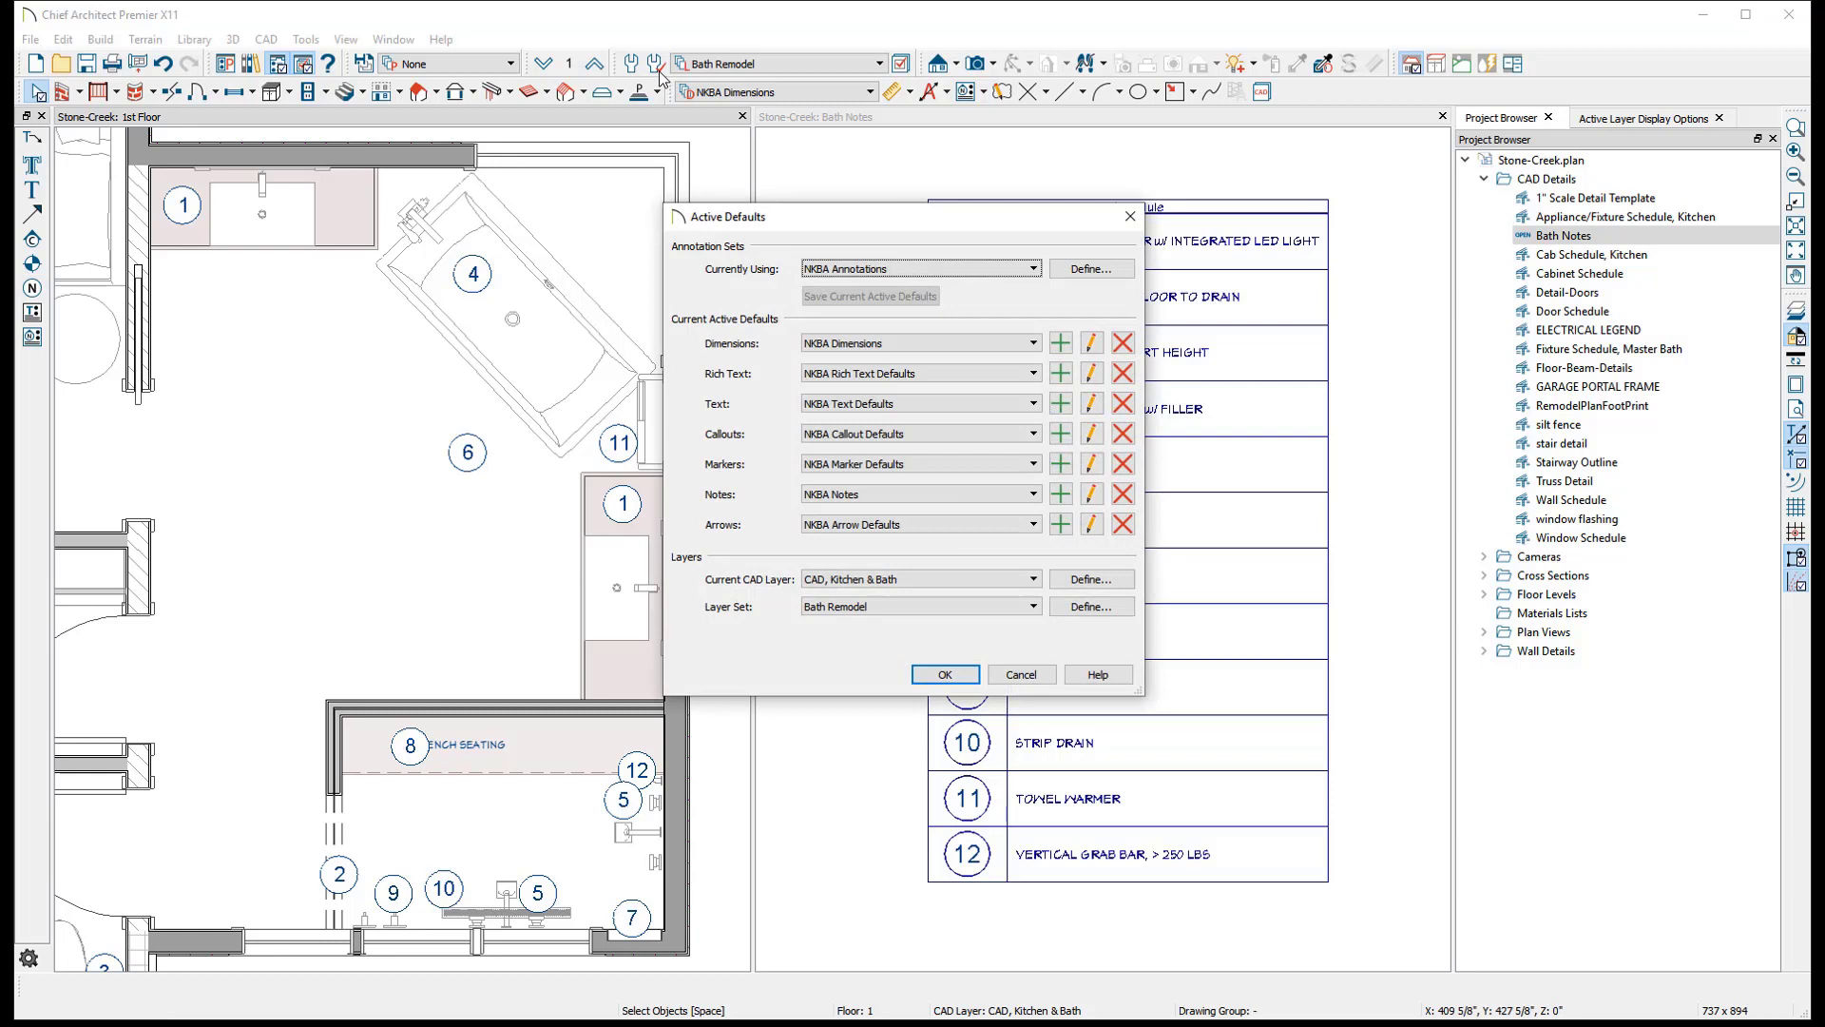
{"action": "left_click", "coordinate": [912, 494]}
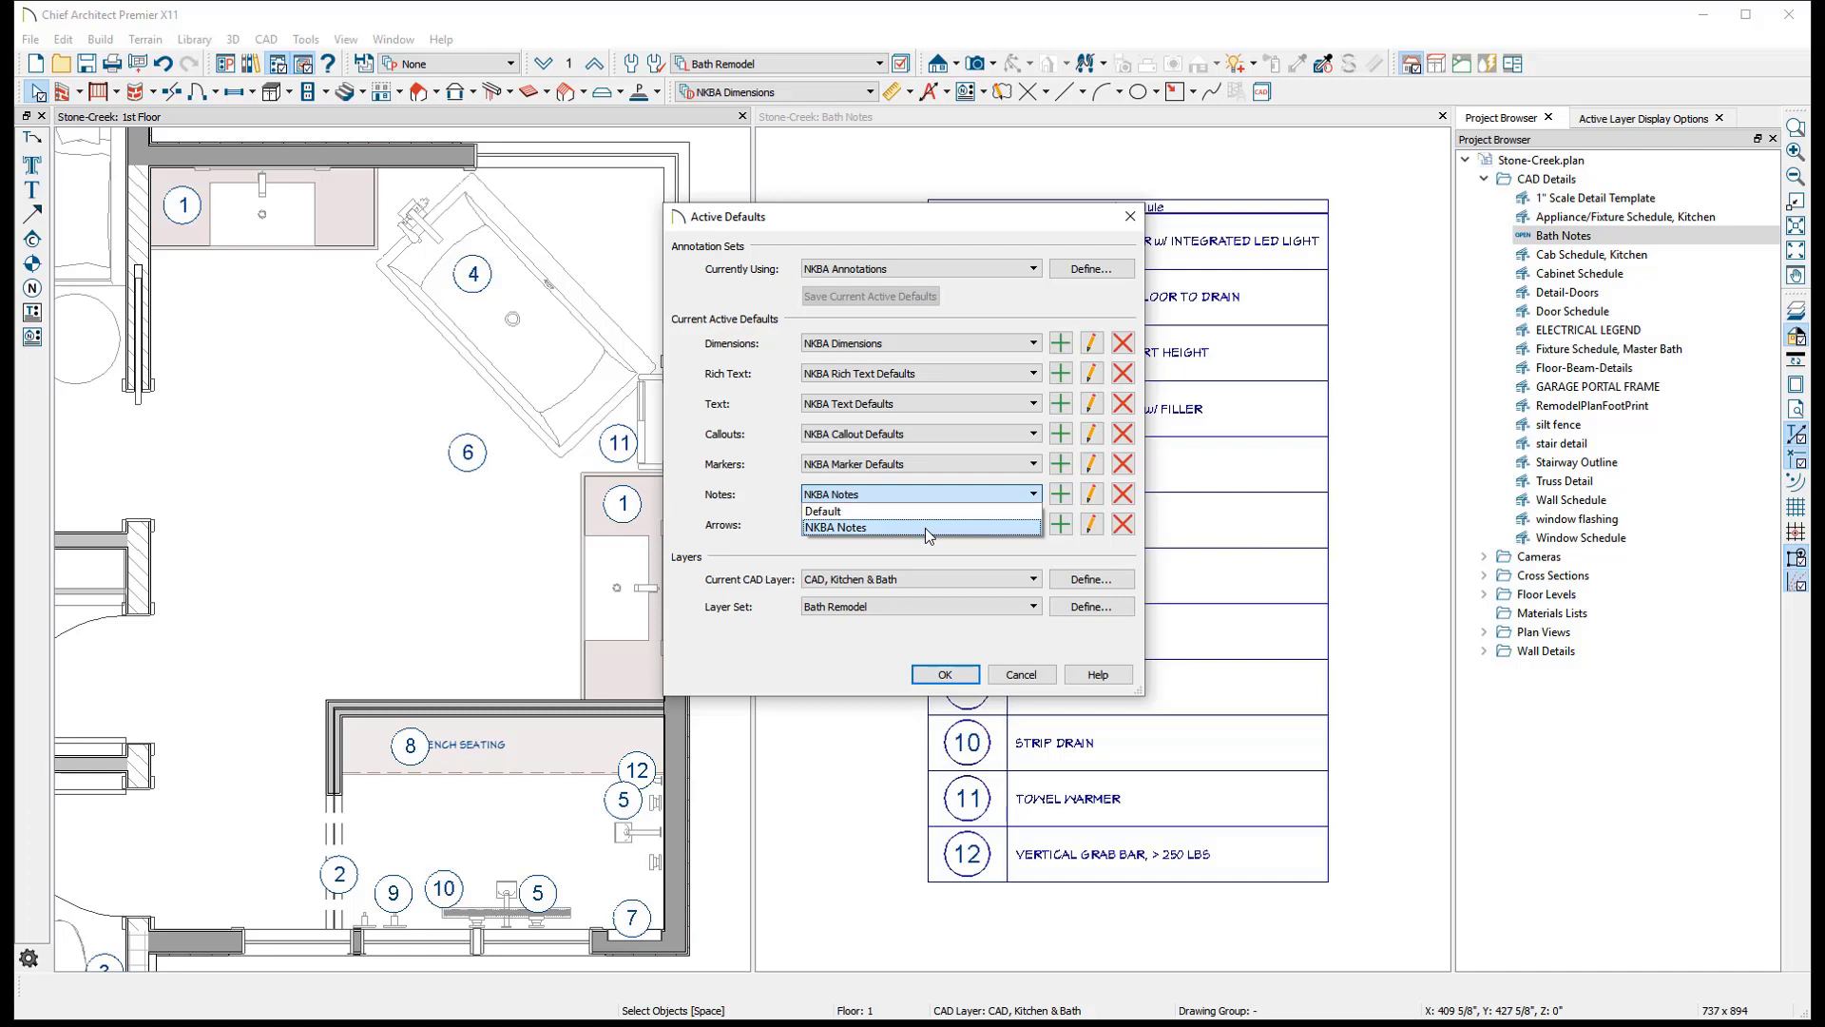
{"action": "left_click", "coordinate": [927, 530]}
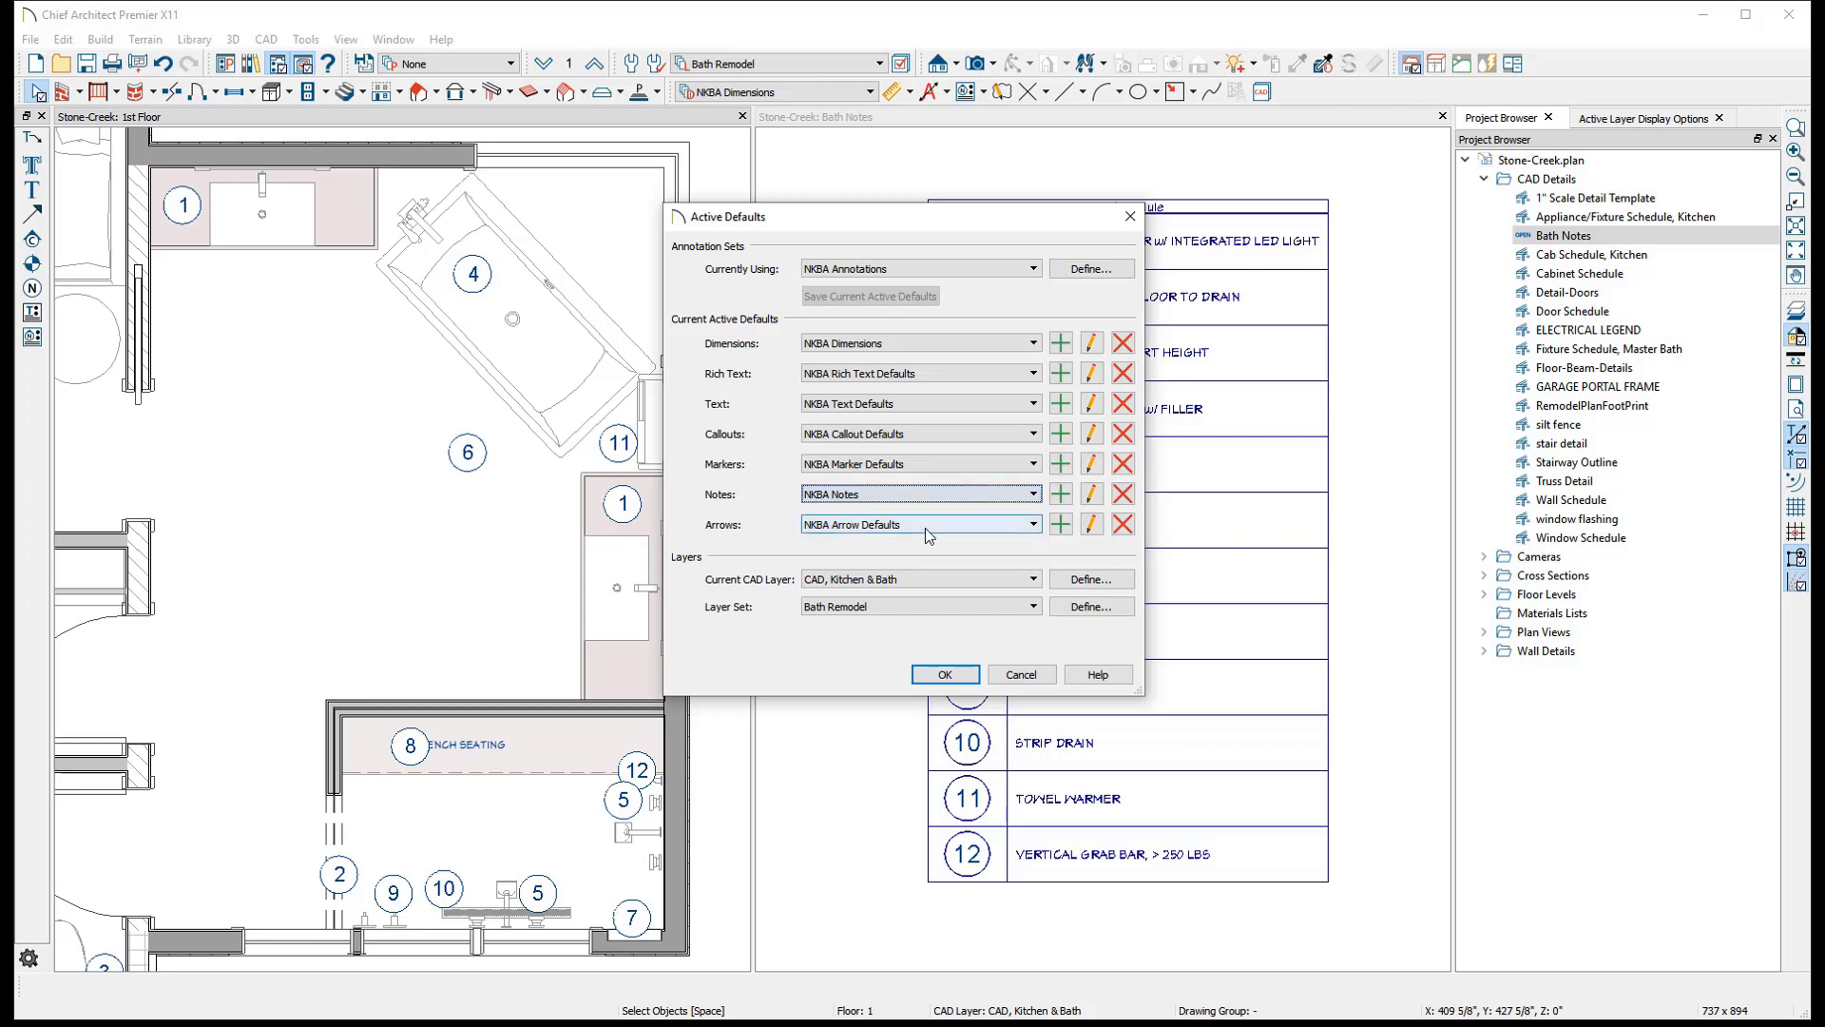
{"action": "left_click", "coordinate": [1092, 495]}
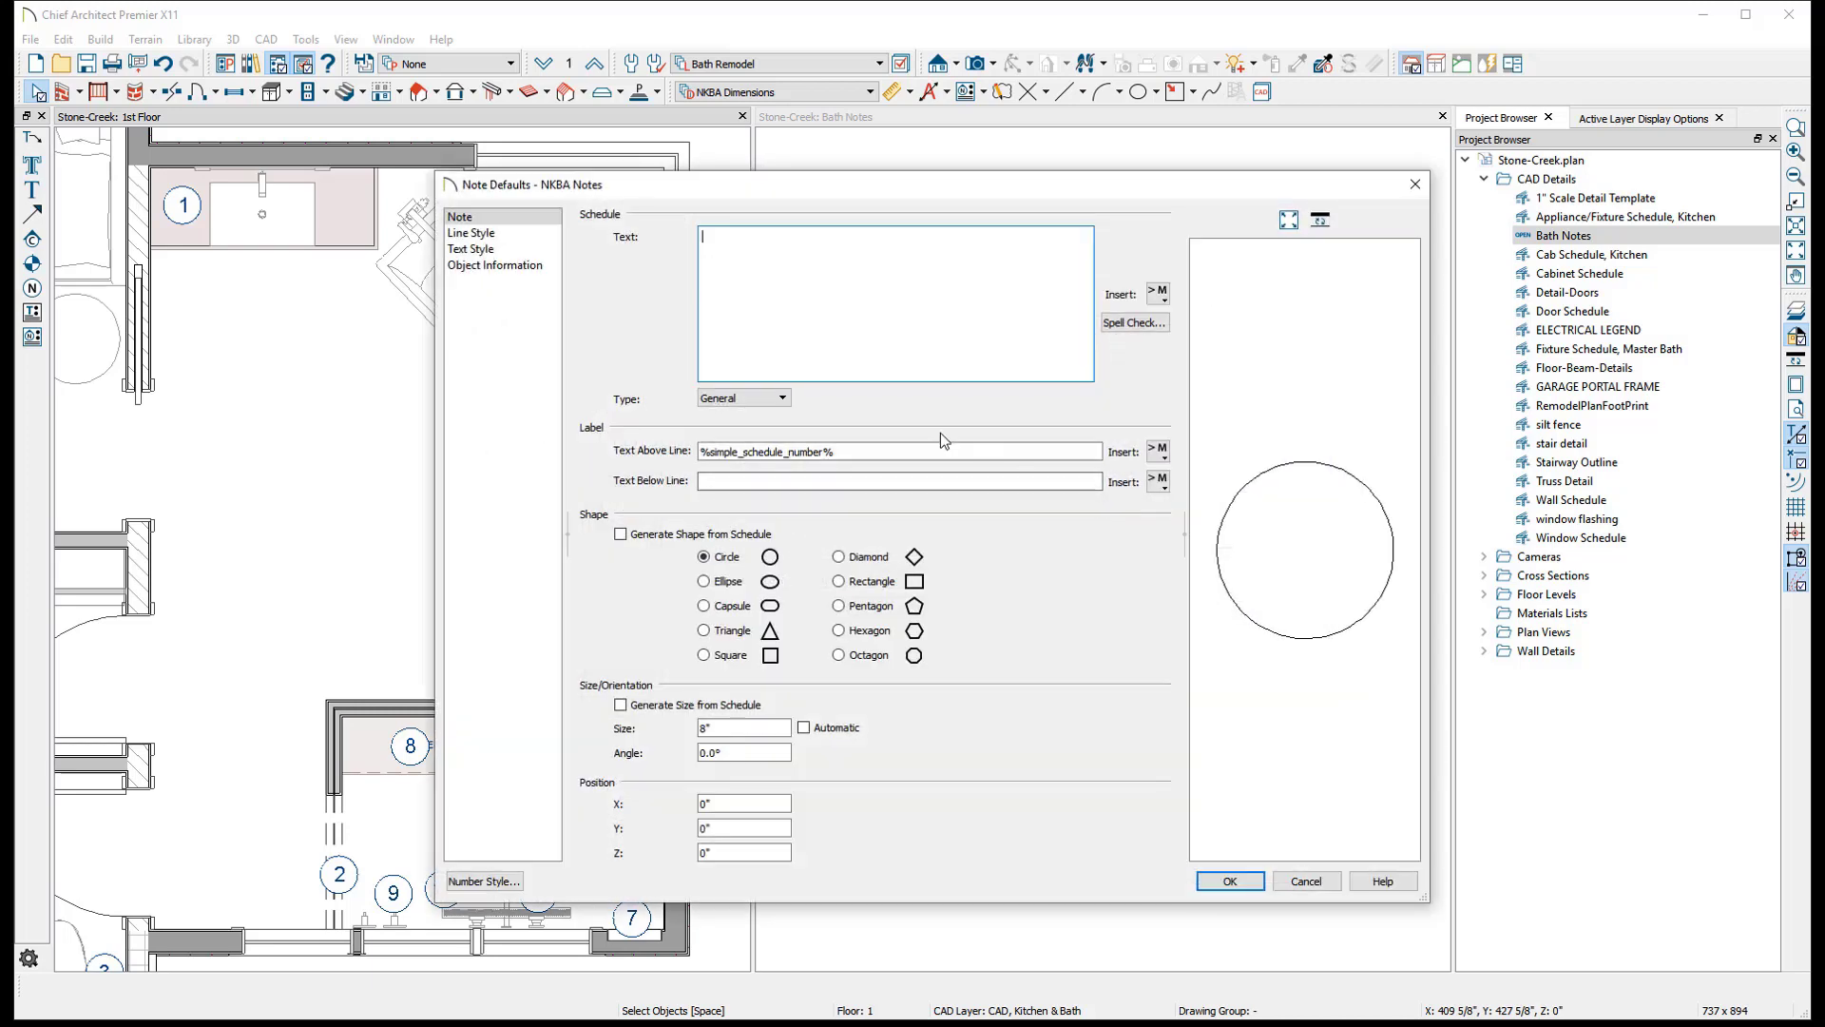
{"action": "left_click", "coordinate": [778, 398]}
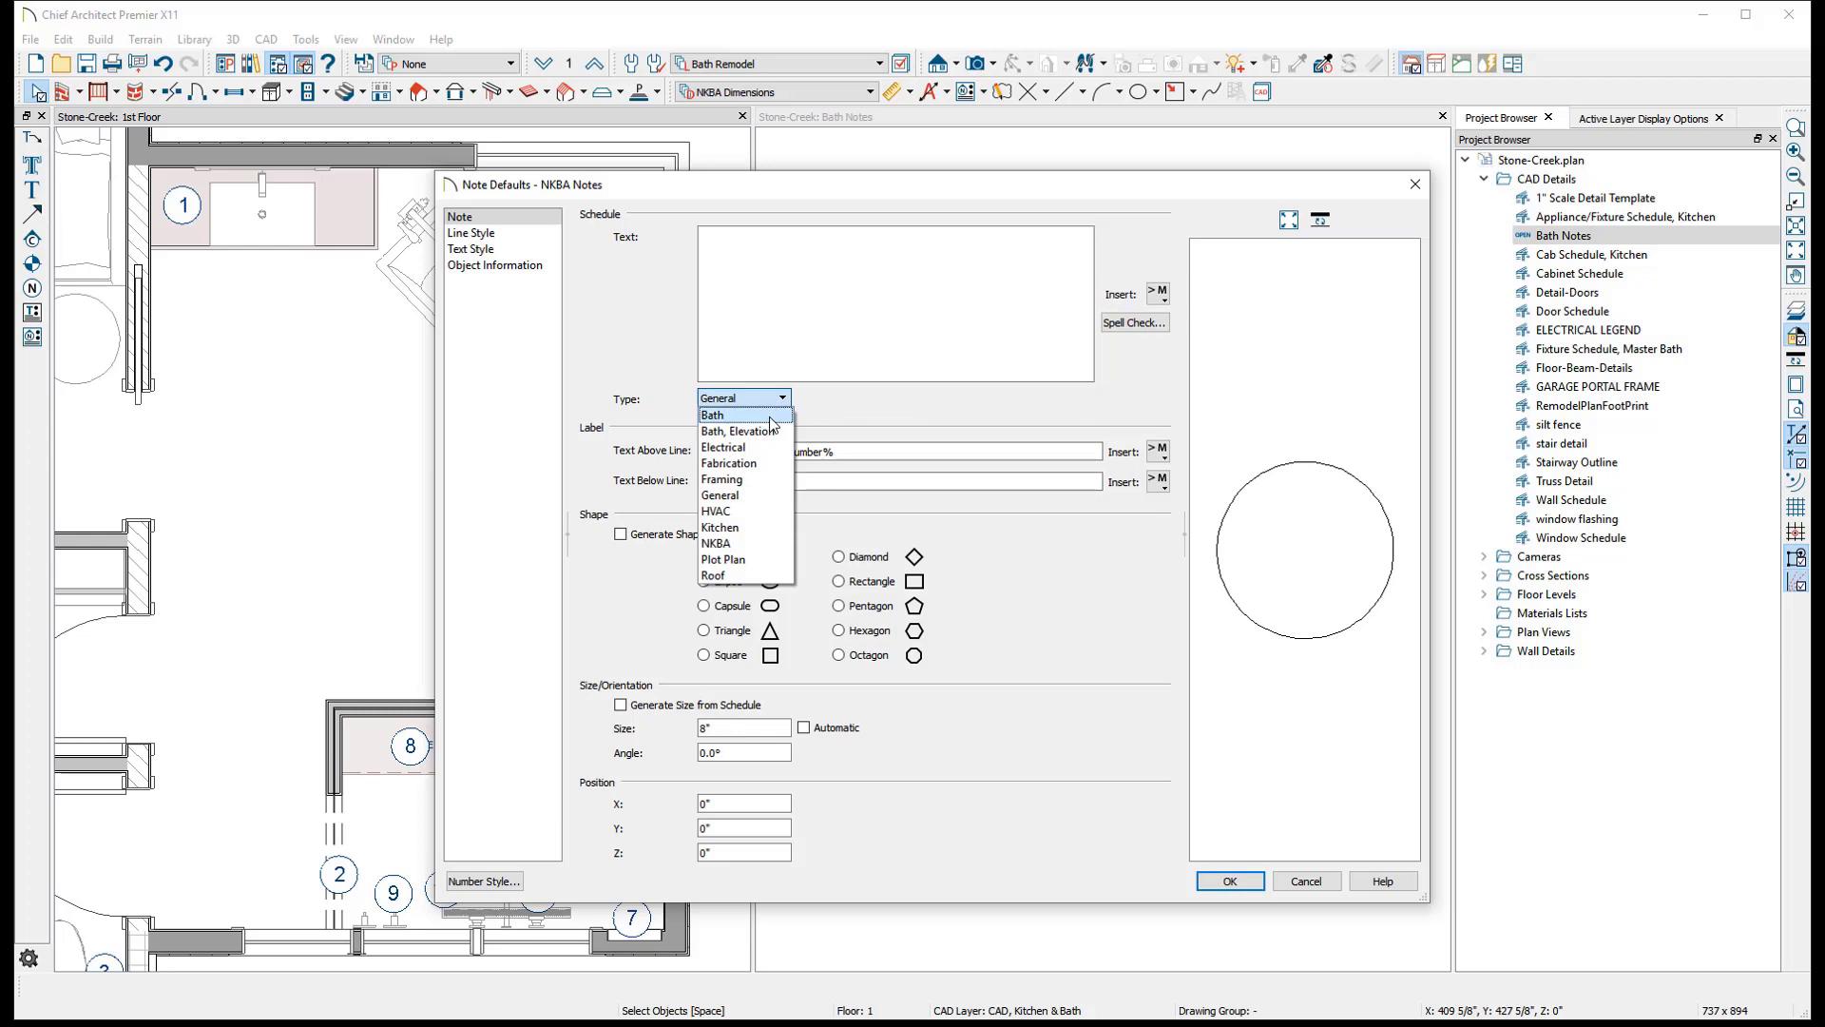
{"action": "left_click", "coordinate": [772, 415]}
Step: Assign the layer "Text, Notes - Bath" to the NKBA Notes defaults and accept the active defaults
{"action": "left_click", "coordinate": [488, 240]}
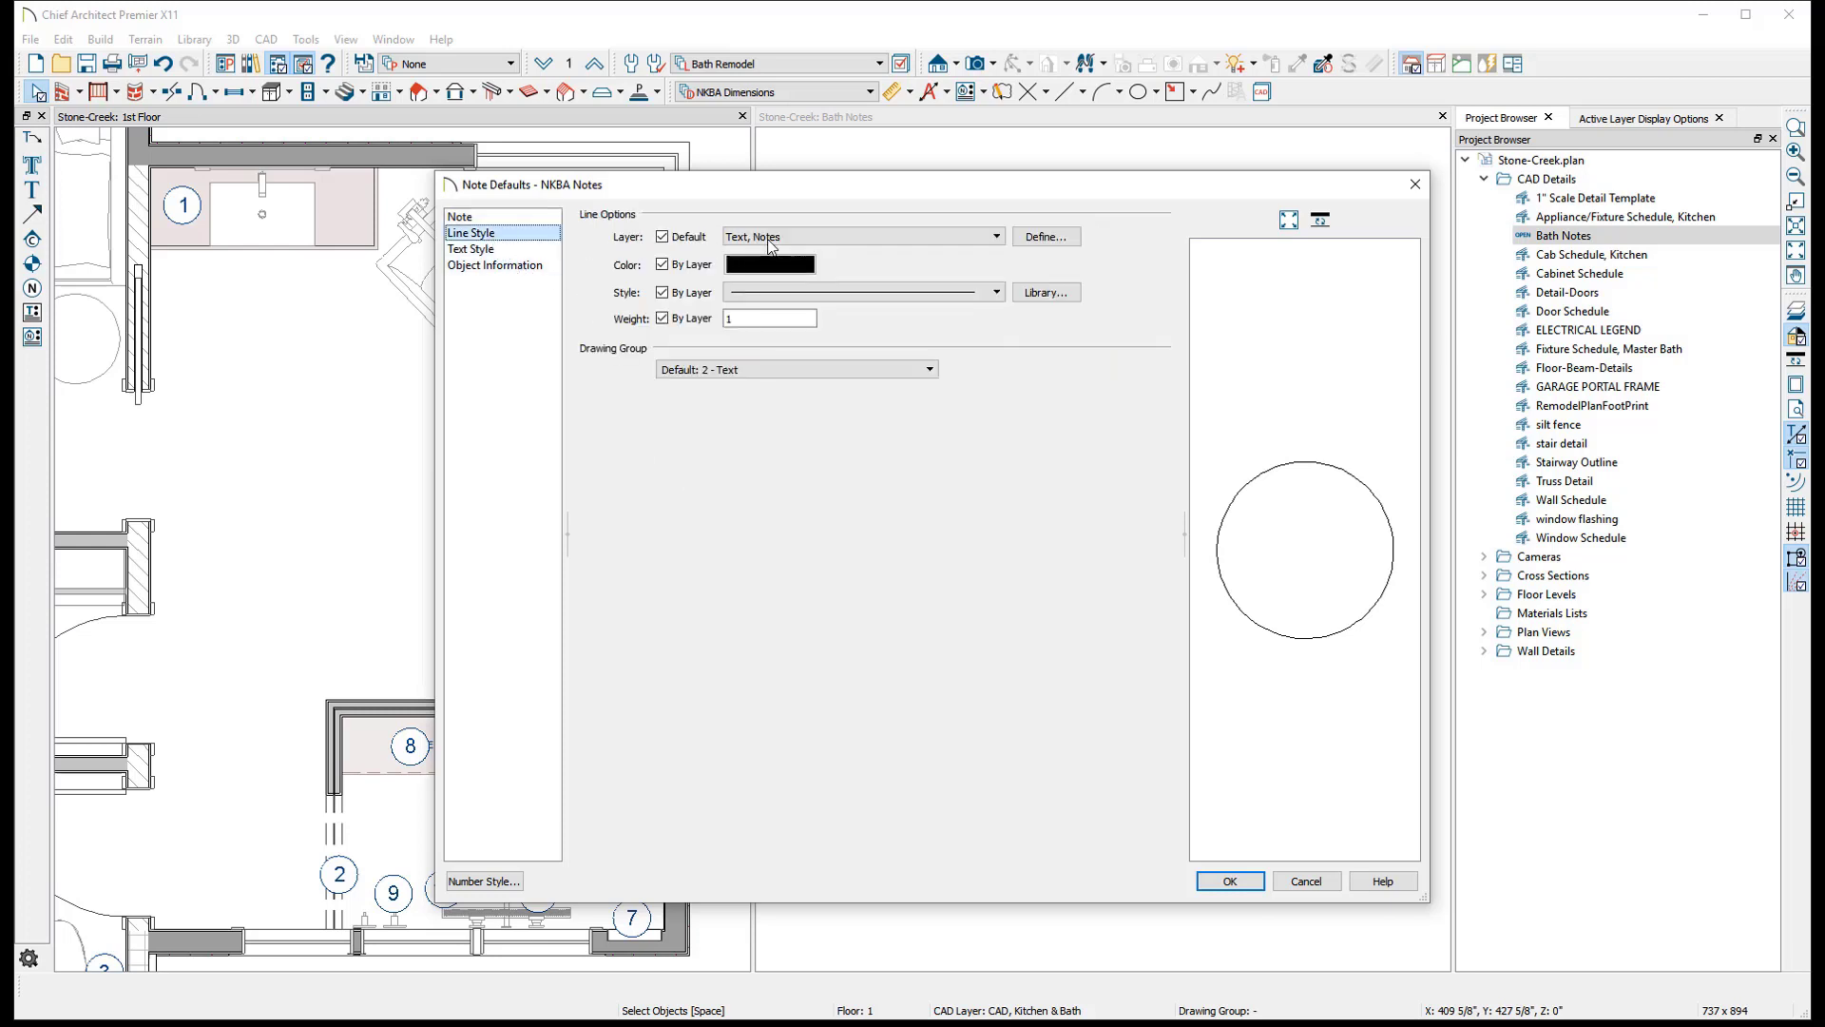
{"action": "left_click", "coordinate": [772, 237]}
{"action": "scroll", "coordinate": [833, 723], "scroll_direction": "down", "scroll_amount": 1}
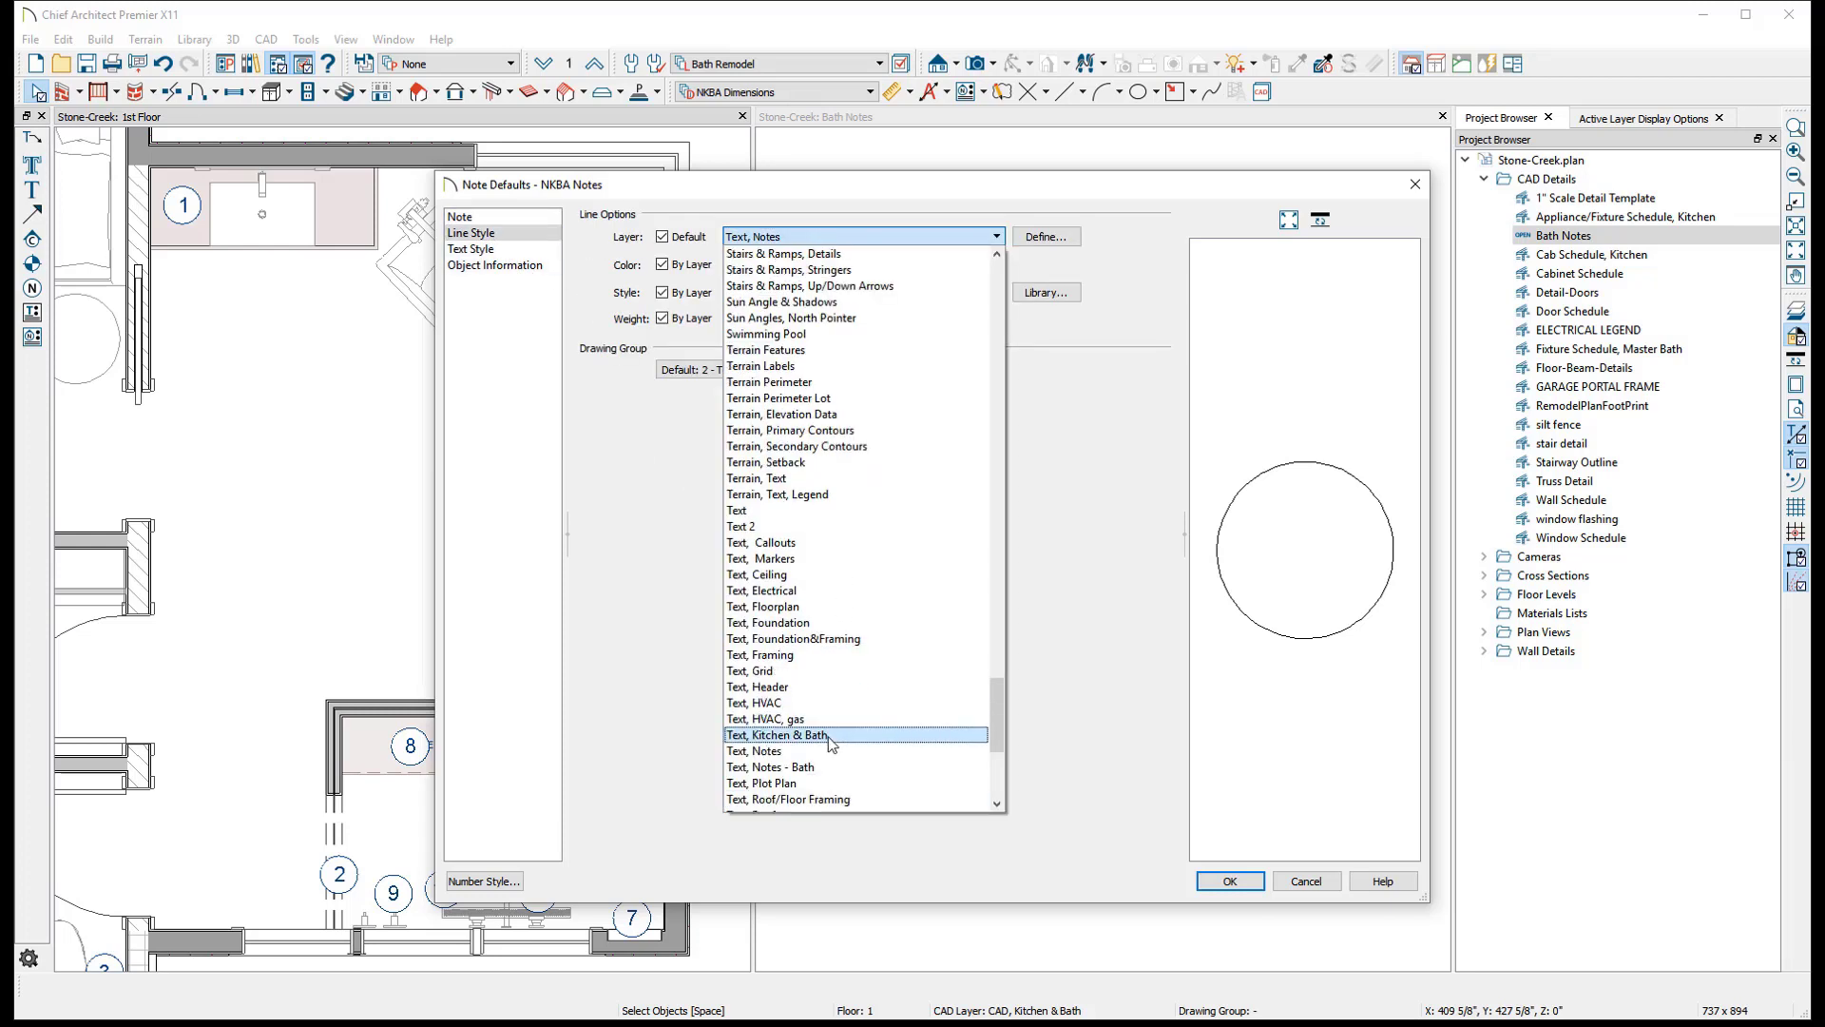
{"action": "left_click", "coordinate": [843, 767]}
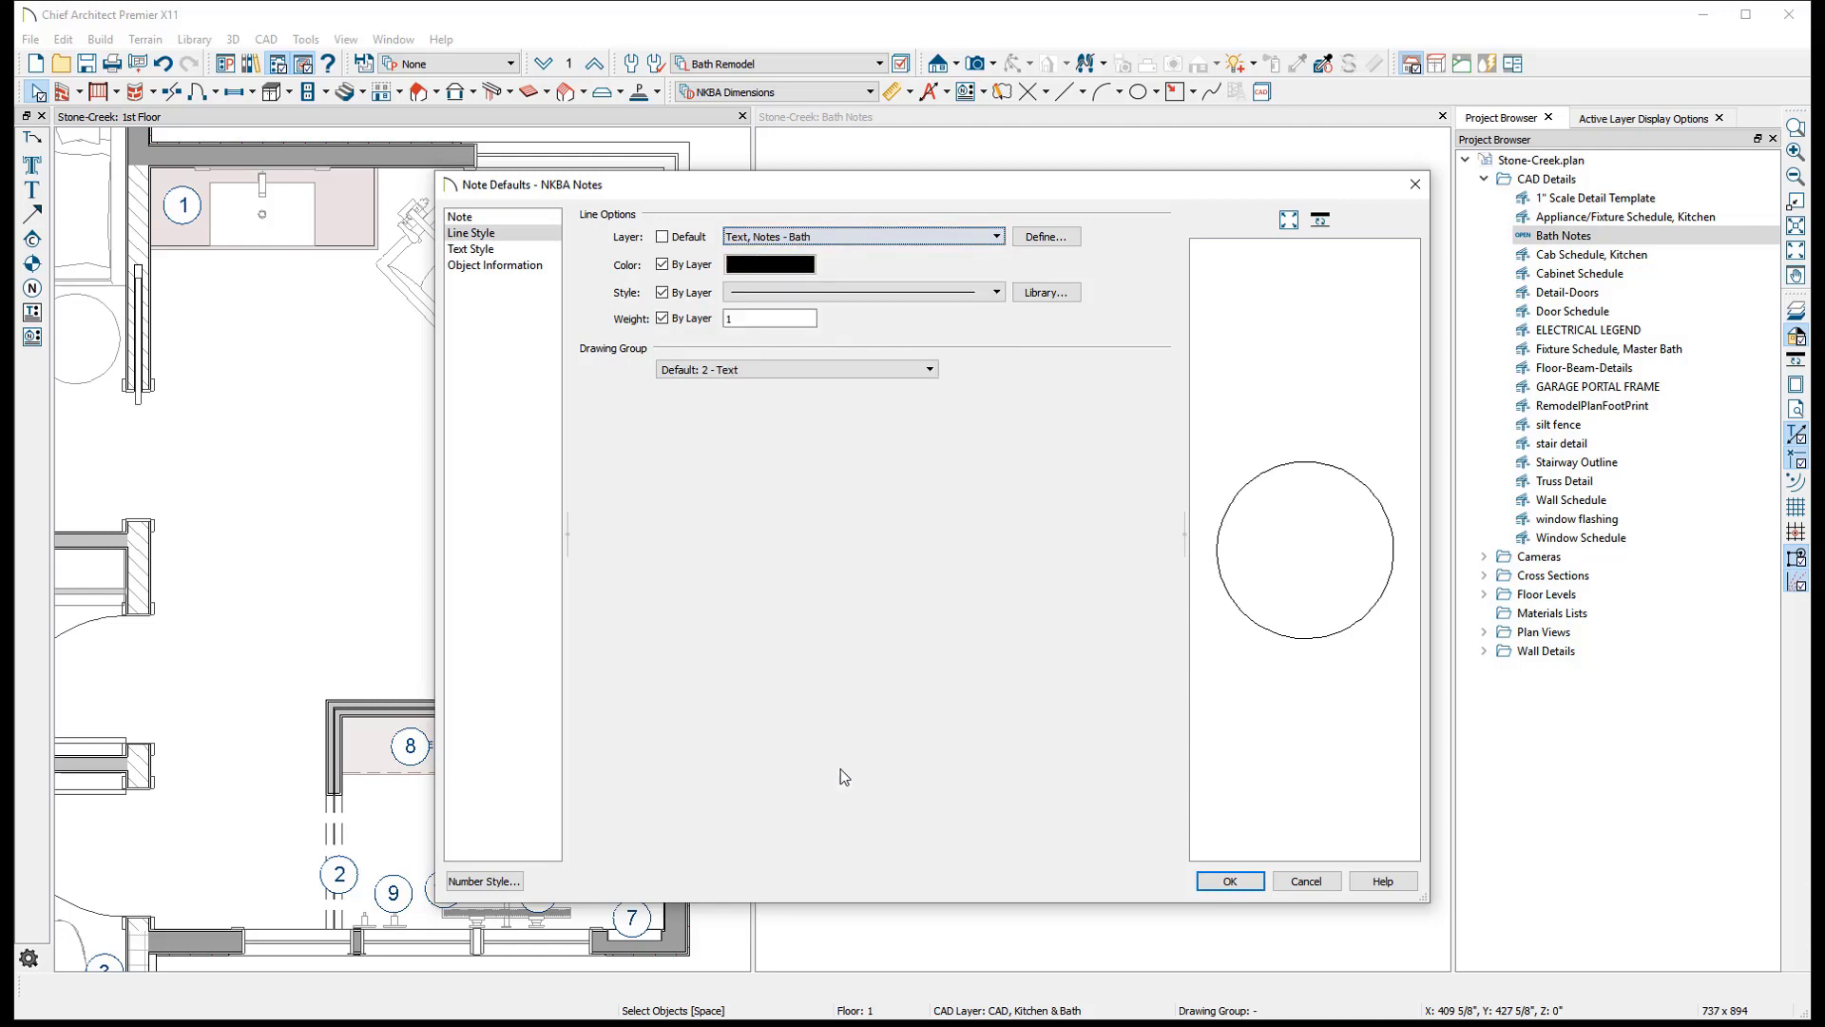
{"action": "left_click", "coordinate": [1229, 881]}
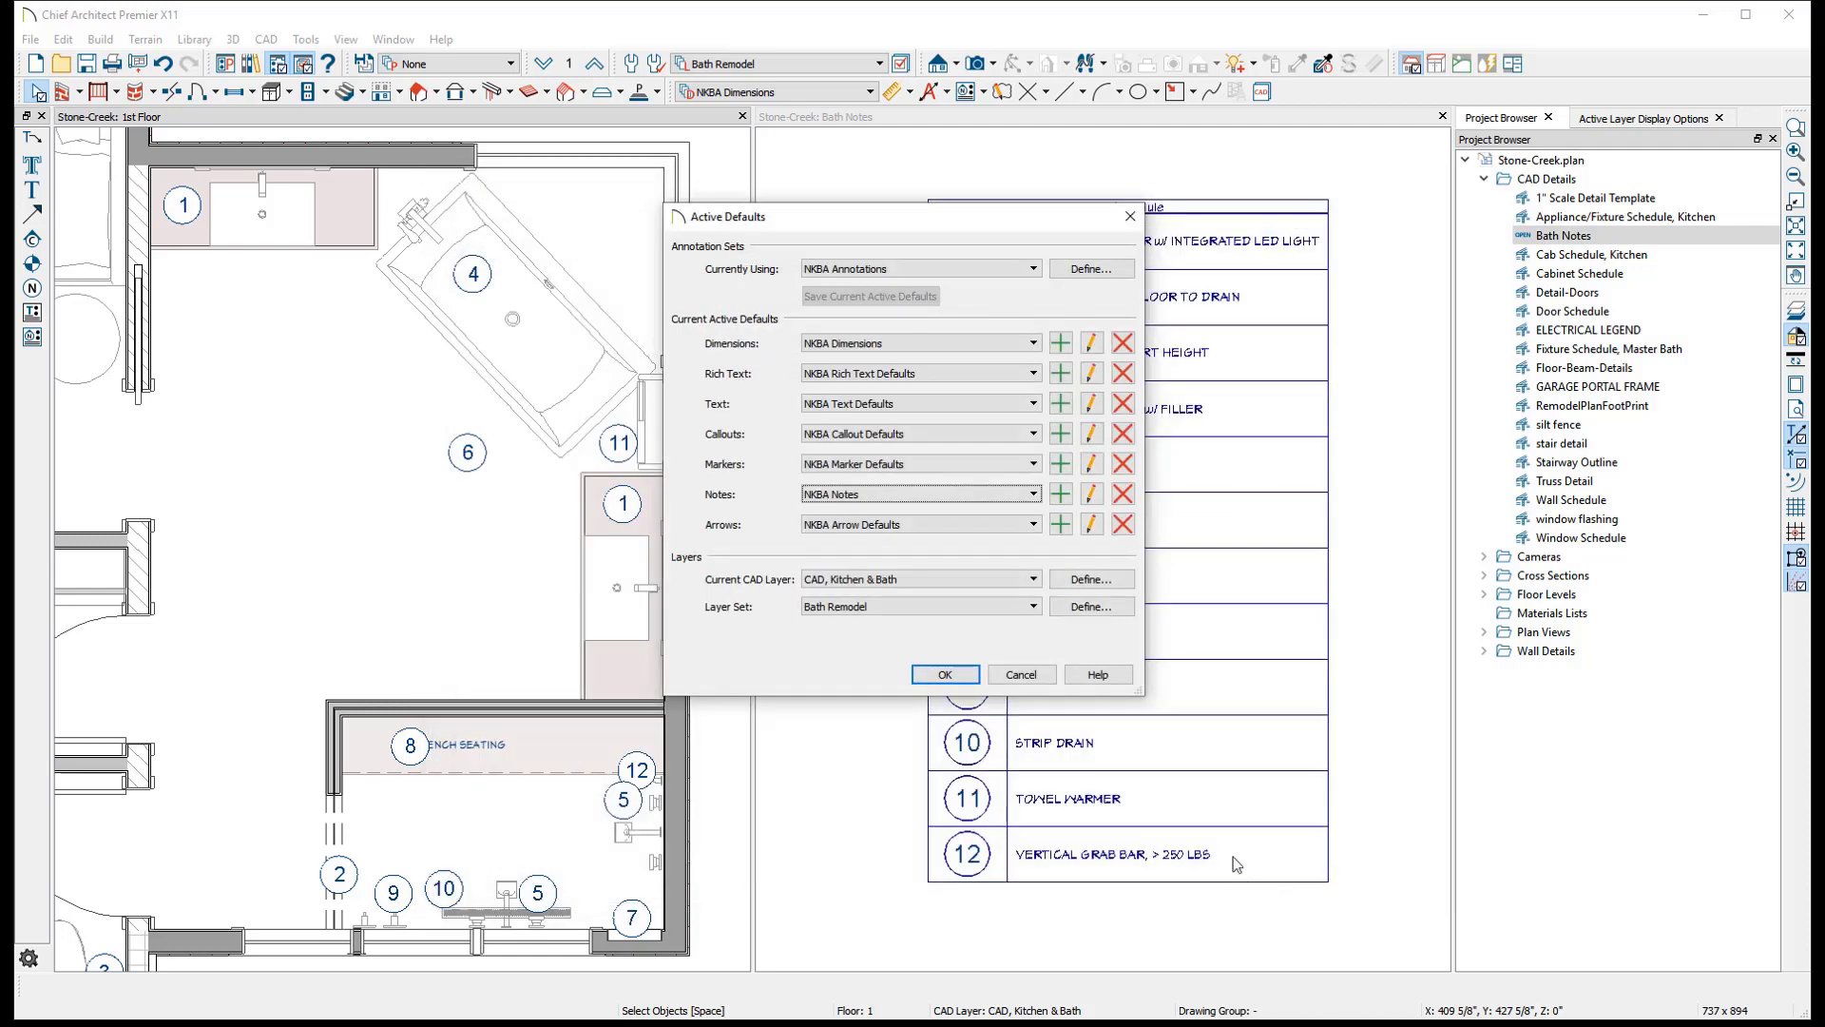
{"action": "left_click", "coordinate": [945, 674]}
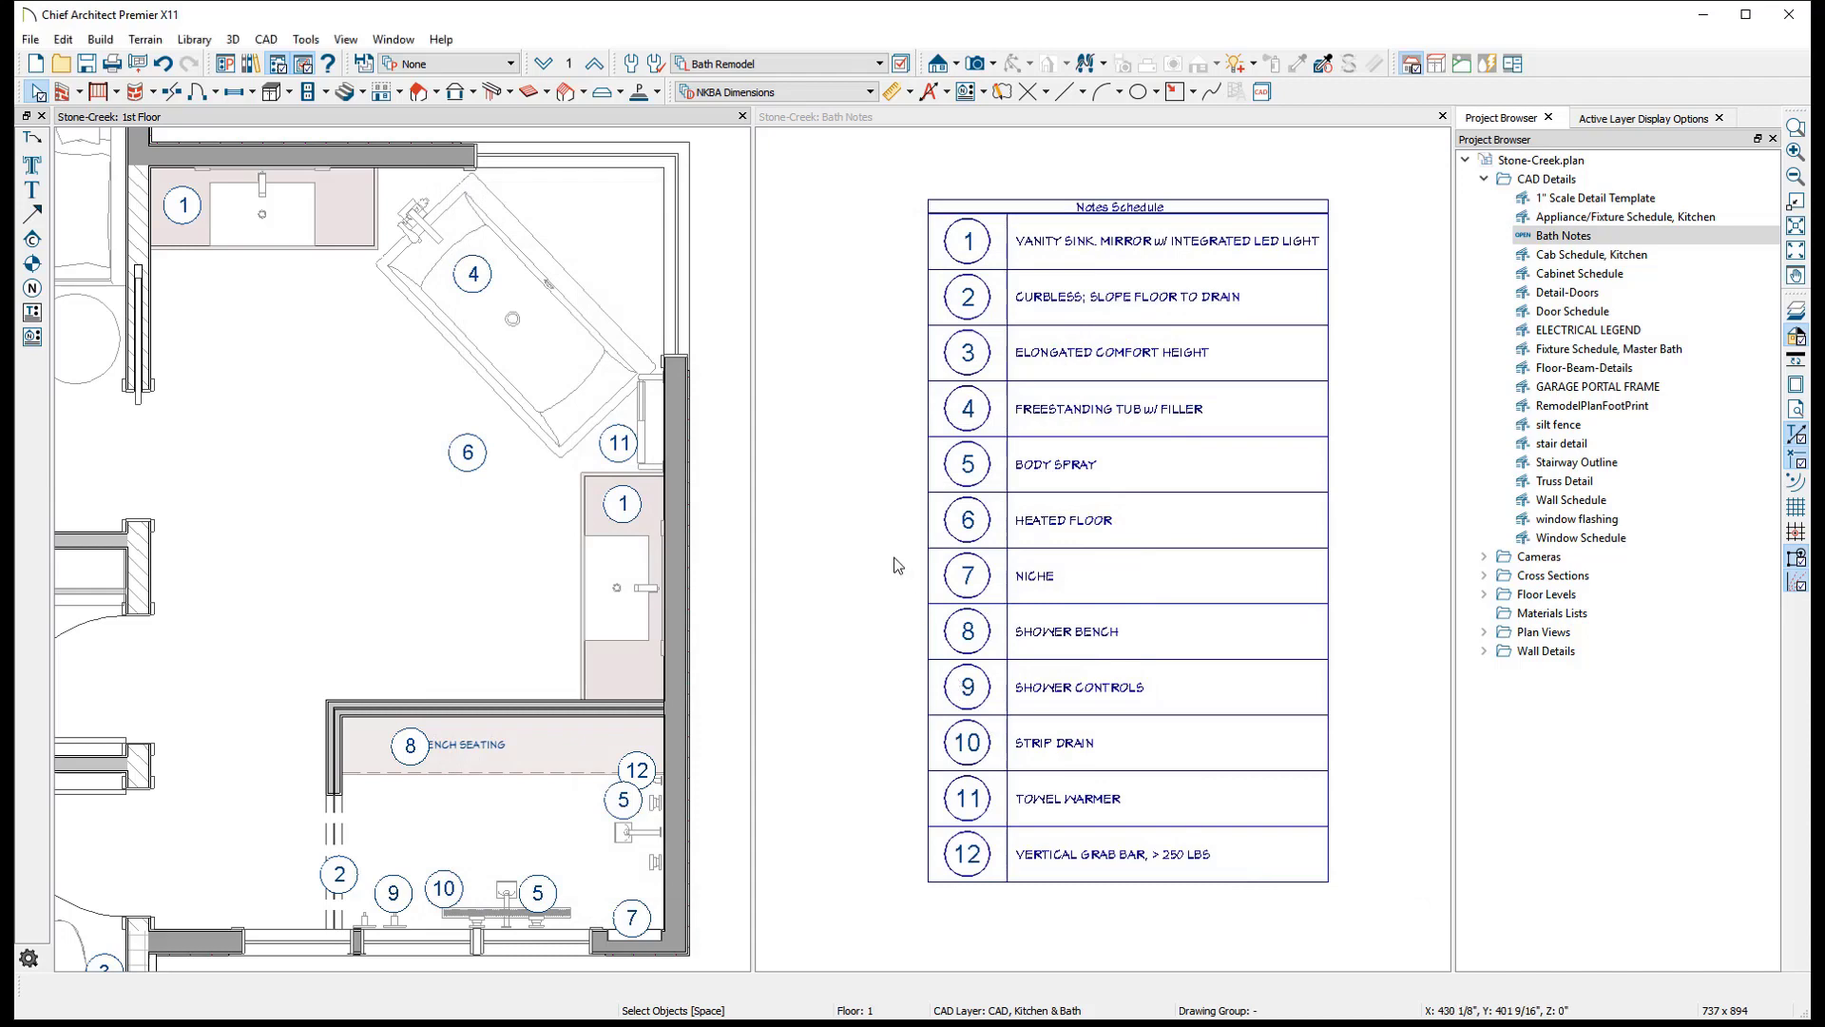
Step: Copy the saved NKBA Notes defaults in the default settings under the name "NKBA Notes, As-Built"
{"action": "left_click", "coordinate": [632, 68]}
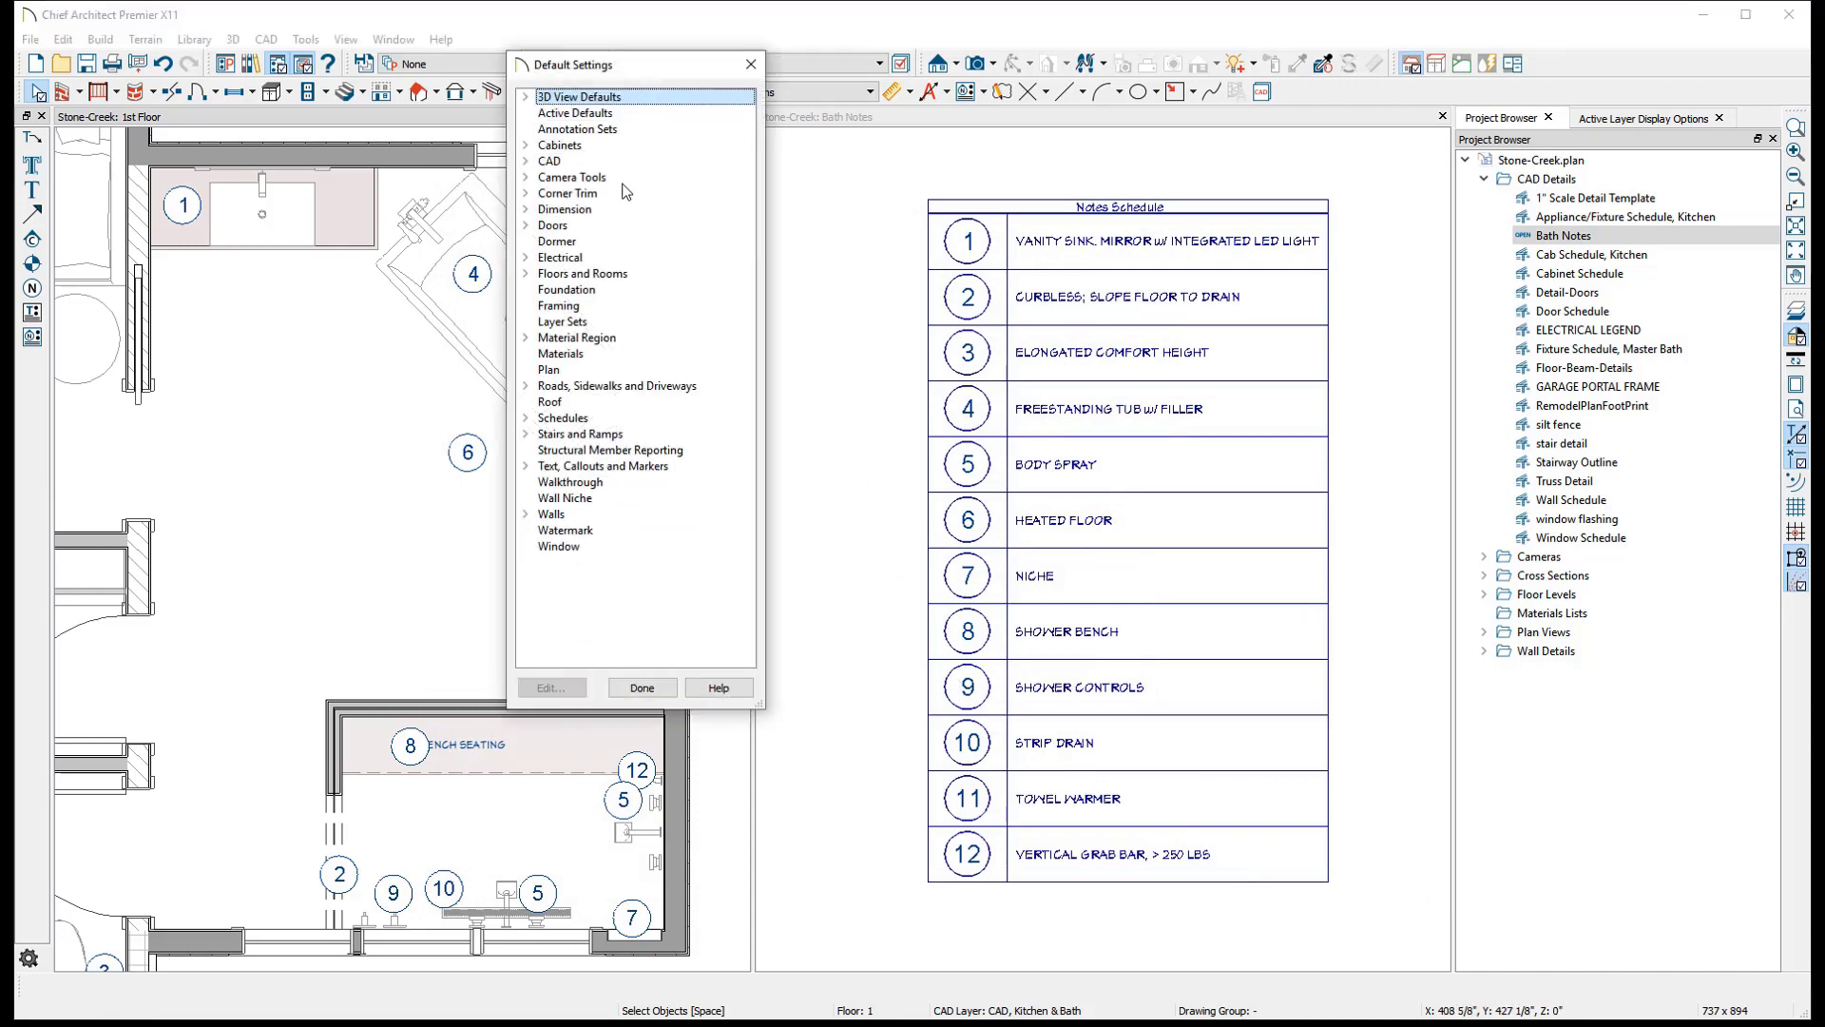
{"action": "left_click", "coordinate": [526, 466]}
{"action": "double_click", "coordinate": [570, 562]}
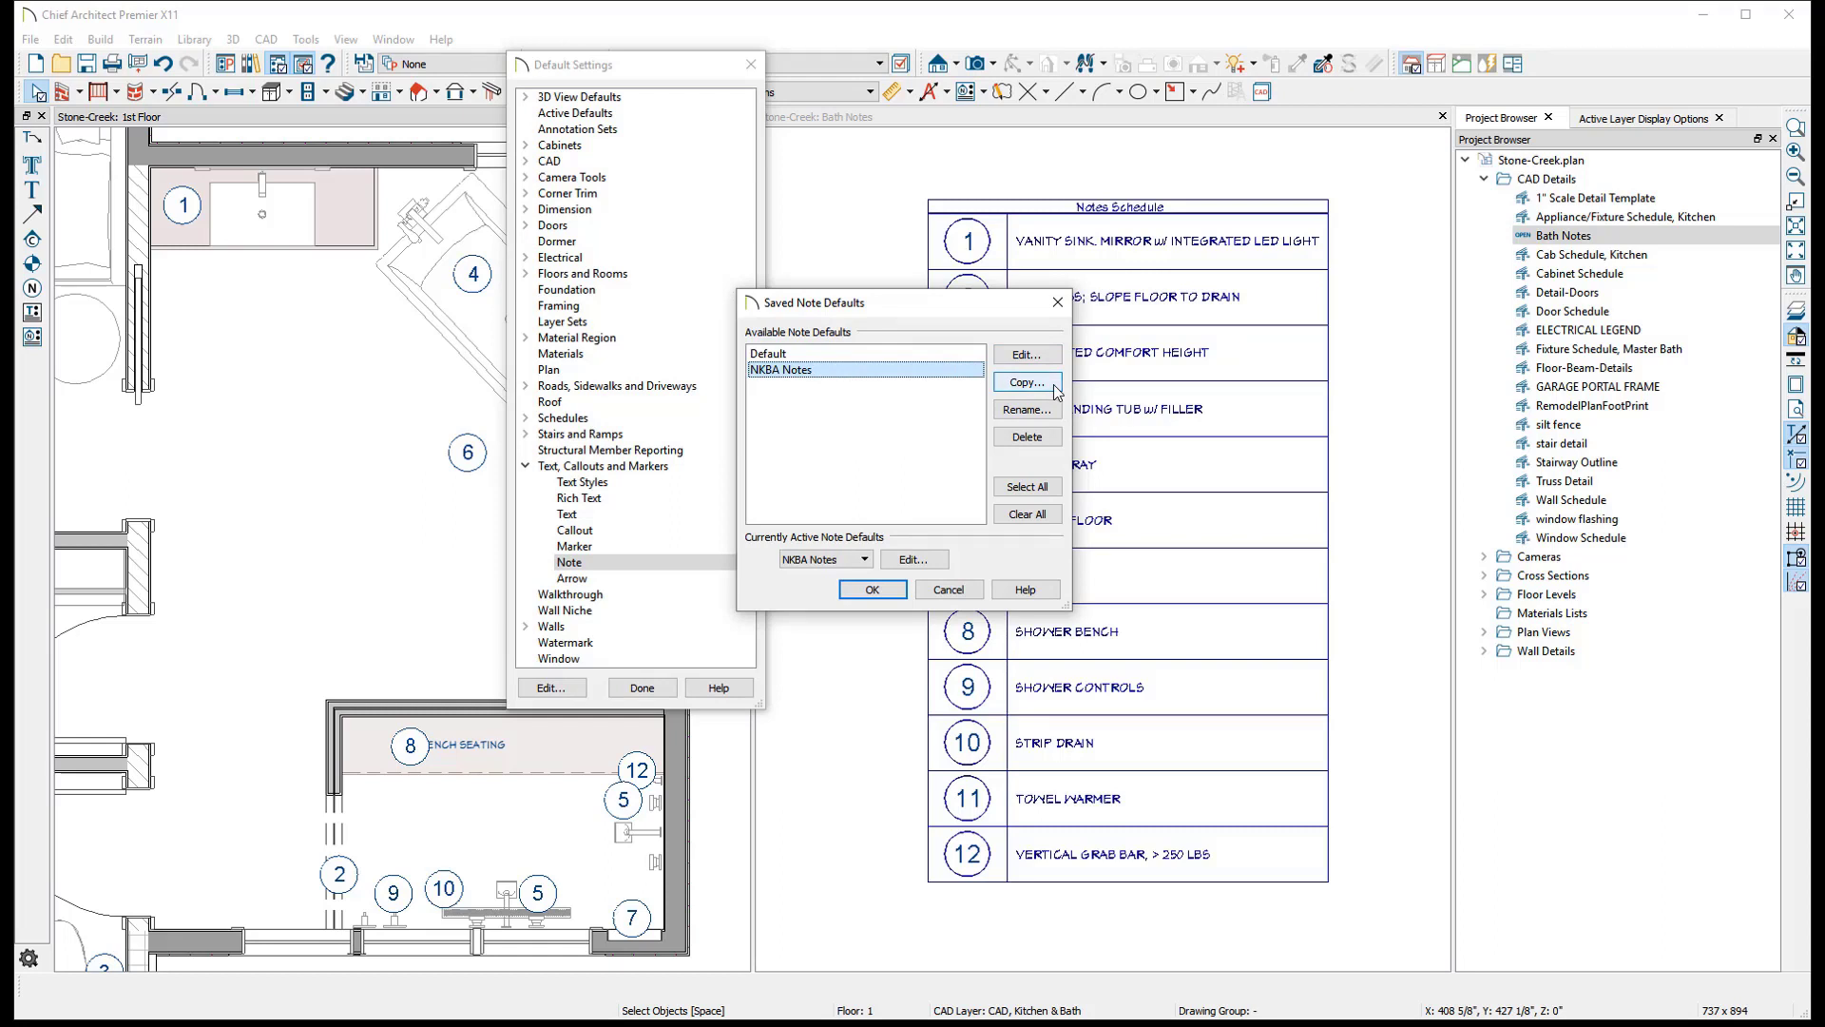
{"action": "left_click", "coordinate": [1027, 382]}
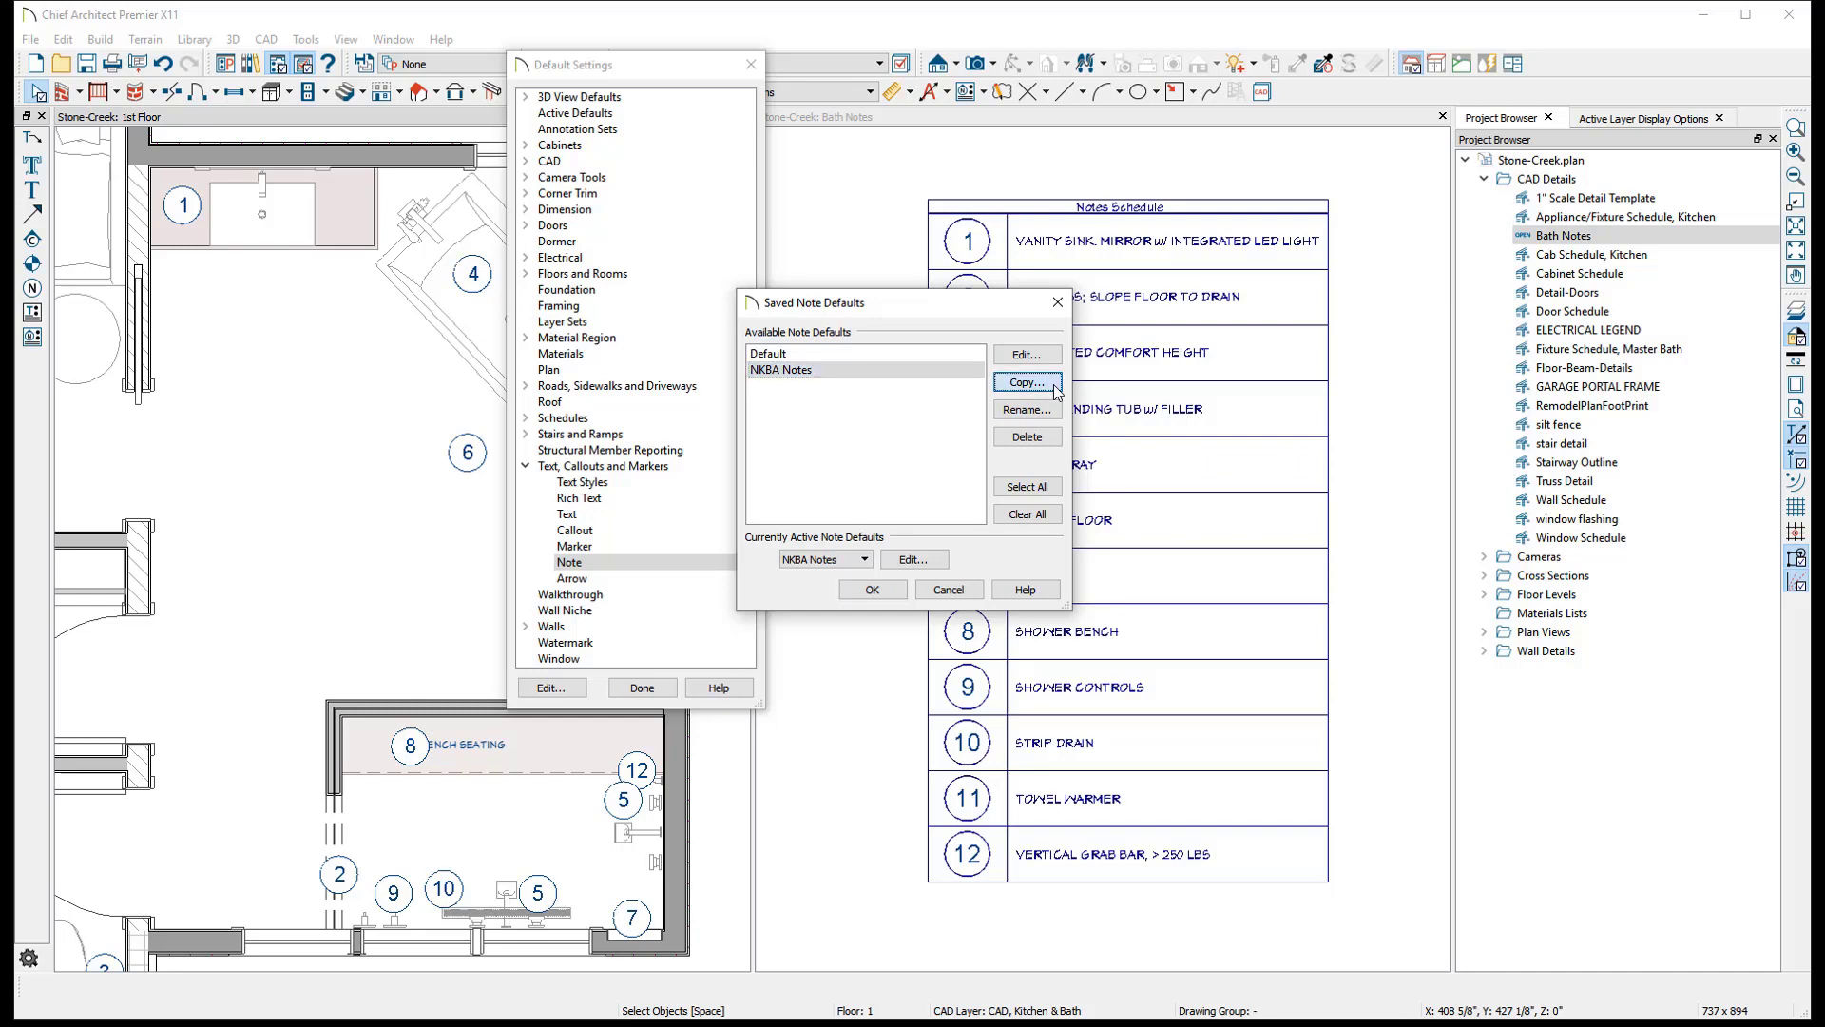
{"action": "left_click", "coordinate": [939, 418]}
{"action": "double_click", "coordinate": [939, 418]}
{"action": "type", "text": "As-Bu"}
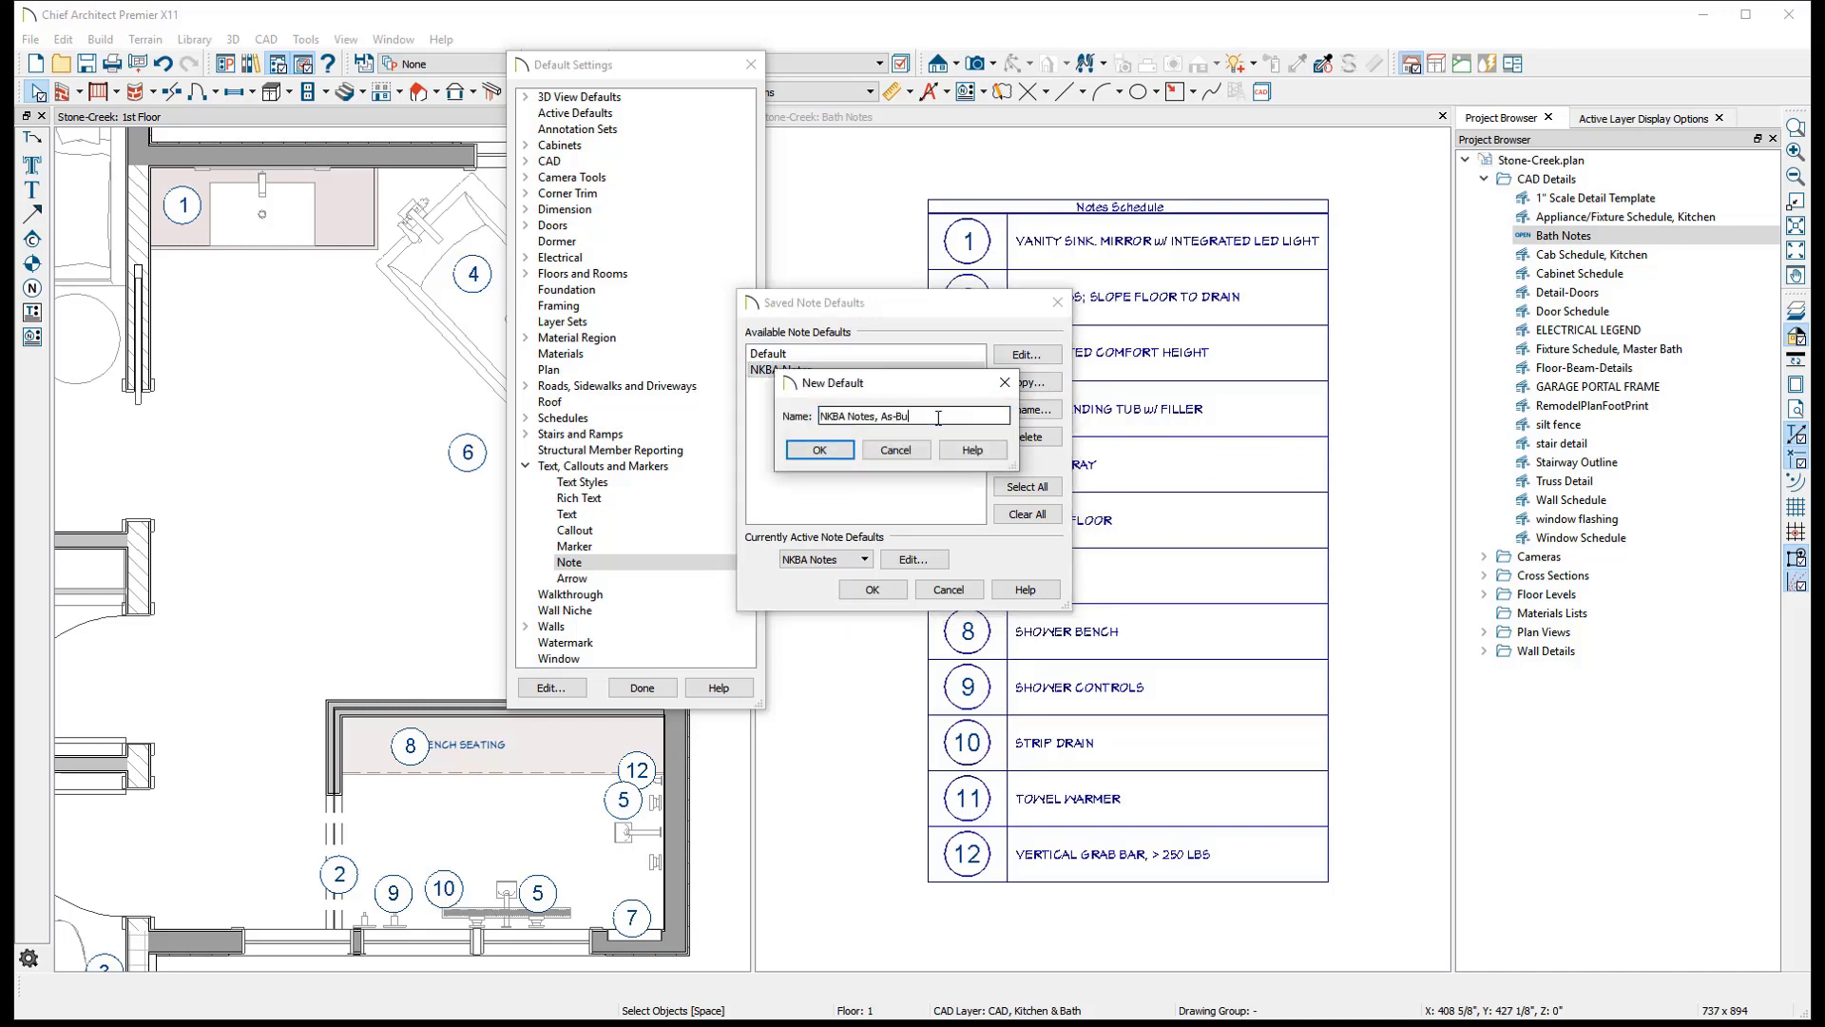
{"action": "type", "text": "ilt"}
{"action": "left_click", "coordinate": [824, 450]}
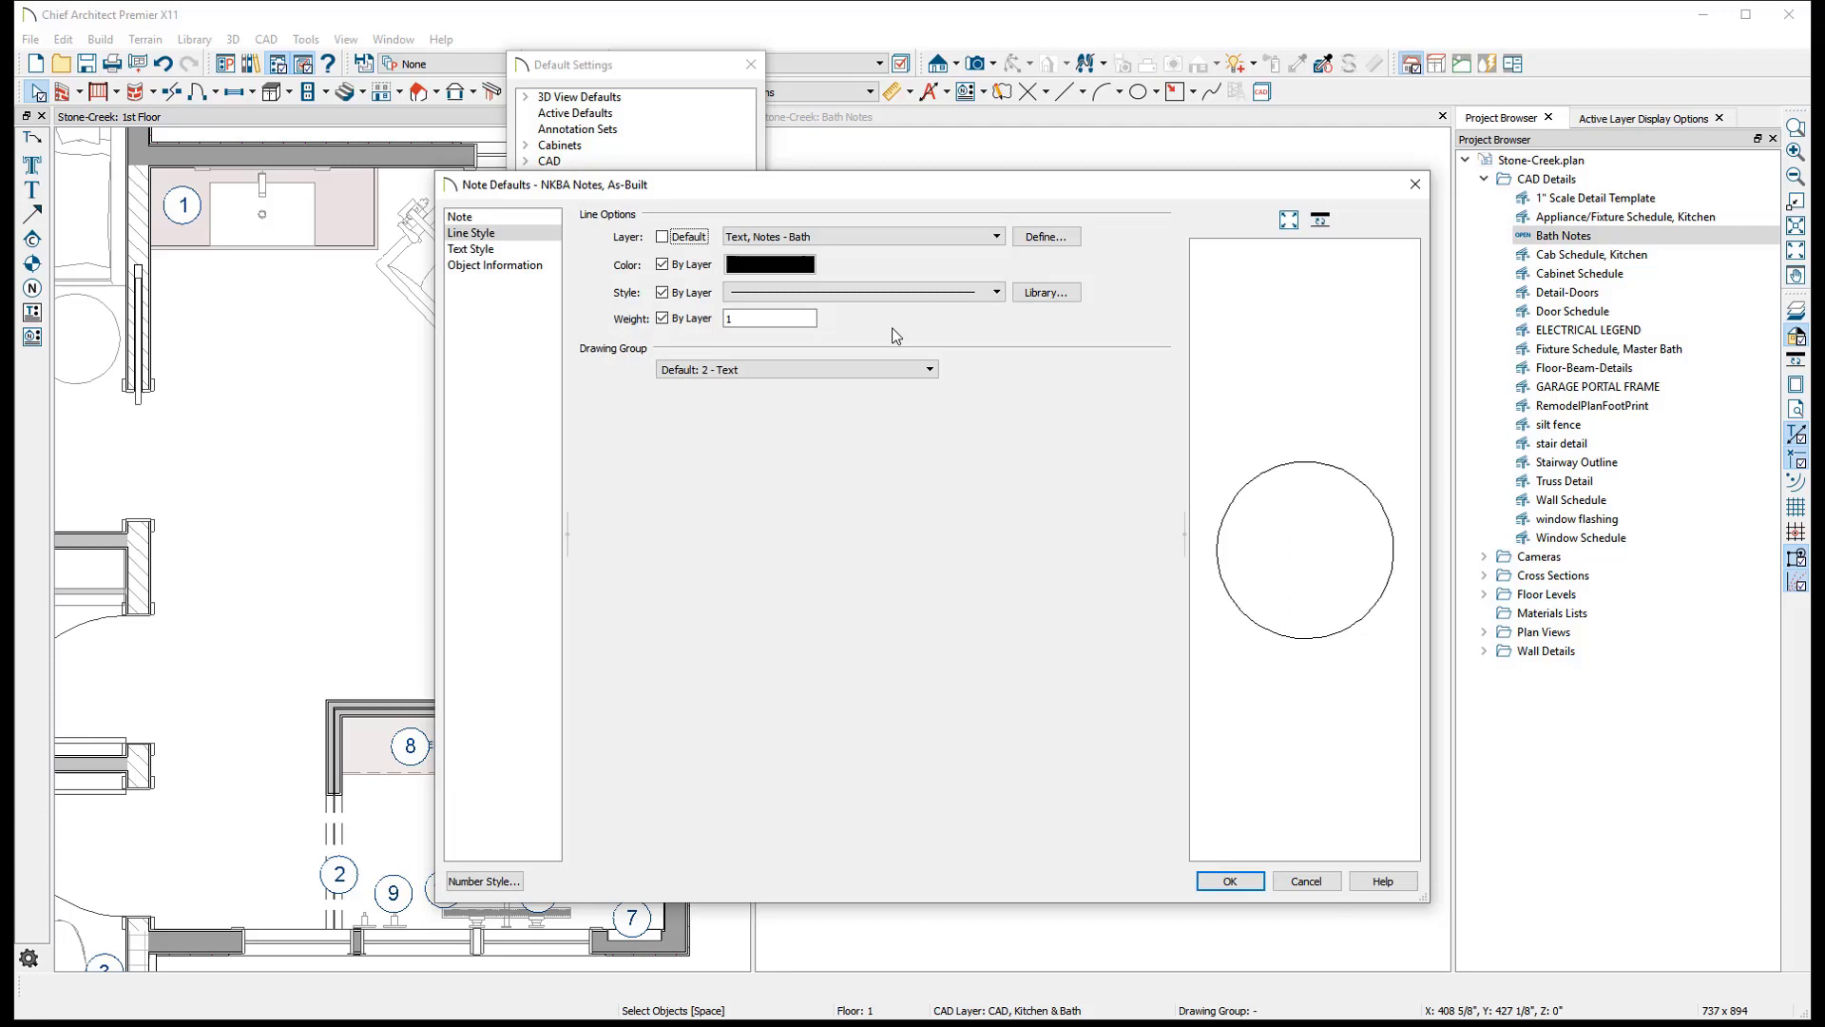
Step: Copy the "Text, Notes - Bath" layer as "Text, Notes - As-Built" and use it for the new As-Built note defaults
{"action": "left_click", "coordinate": [1027, 237]}
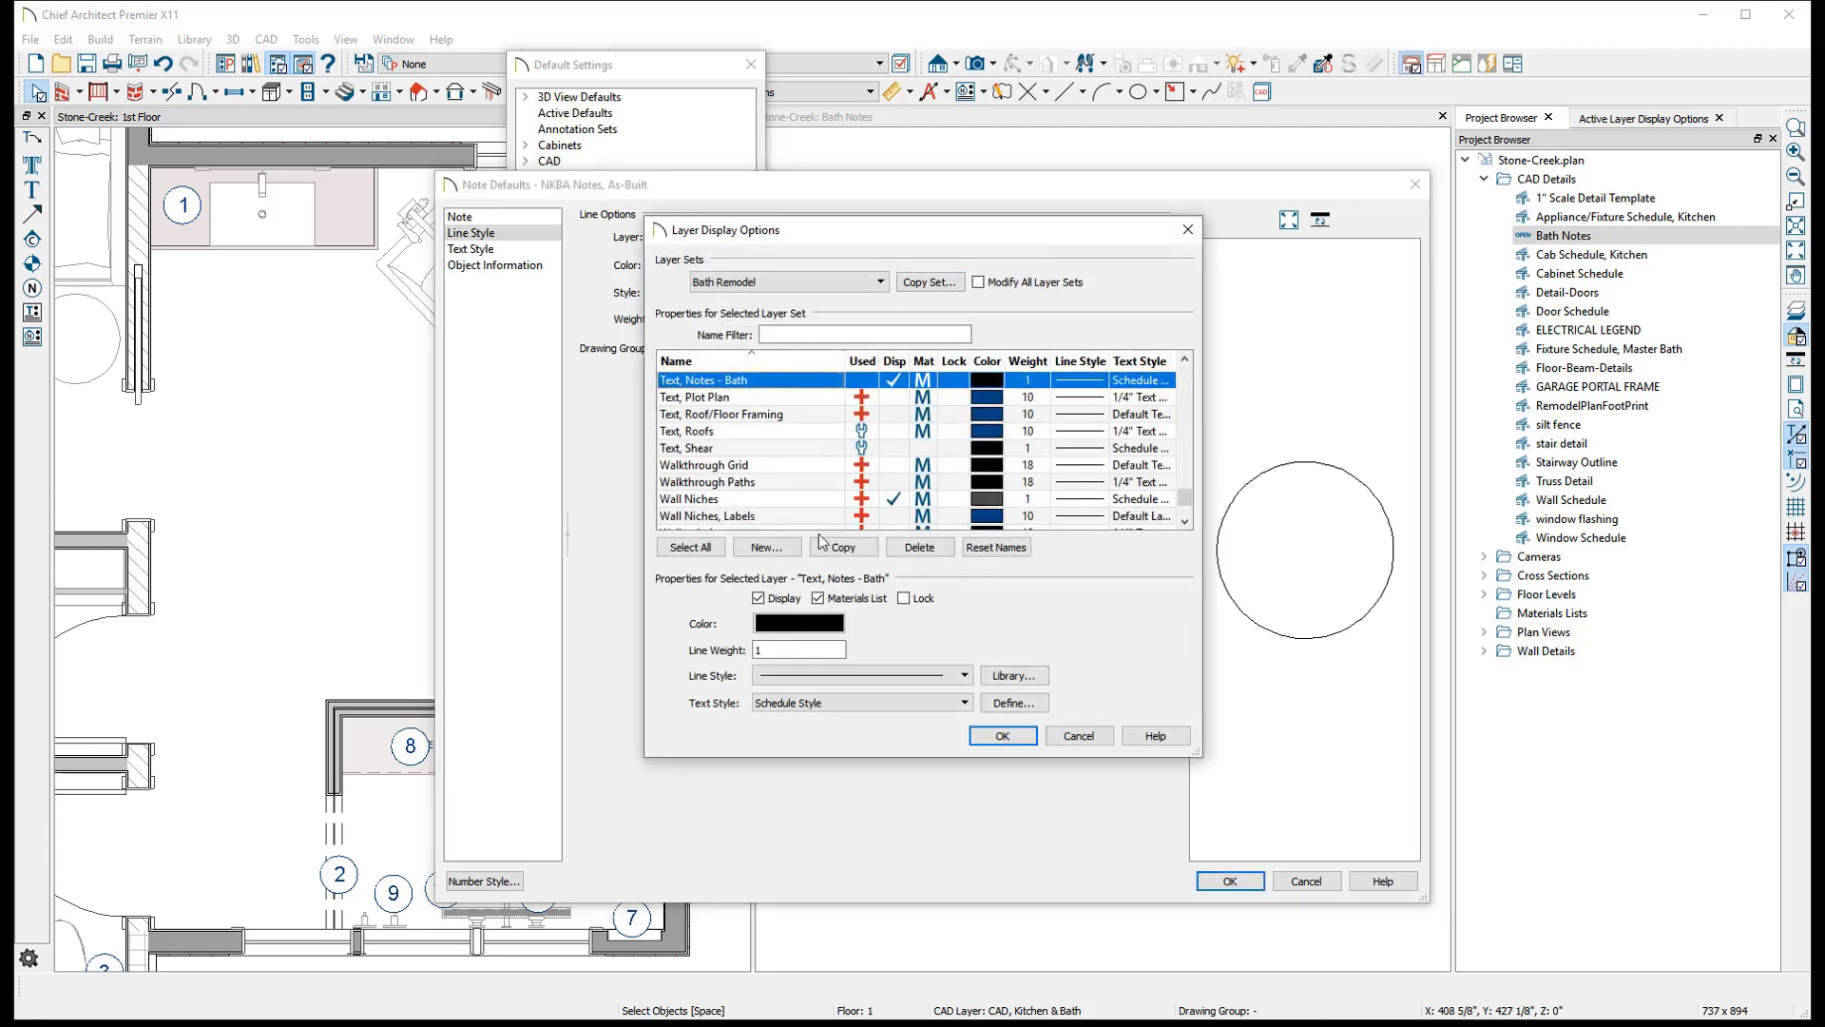
{"action": "left_click", "coordinate": [827, 546]}
{"action": "left_click", "coordinate": [751, 397]}
{"action": "left_click_drag", "start_coordinate": [726, 397], "coordinate": [760, 397]}
{"action": "type", "text": "As-Built"}
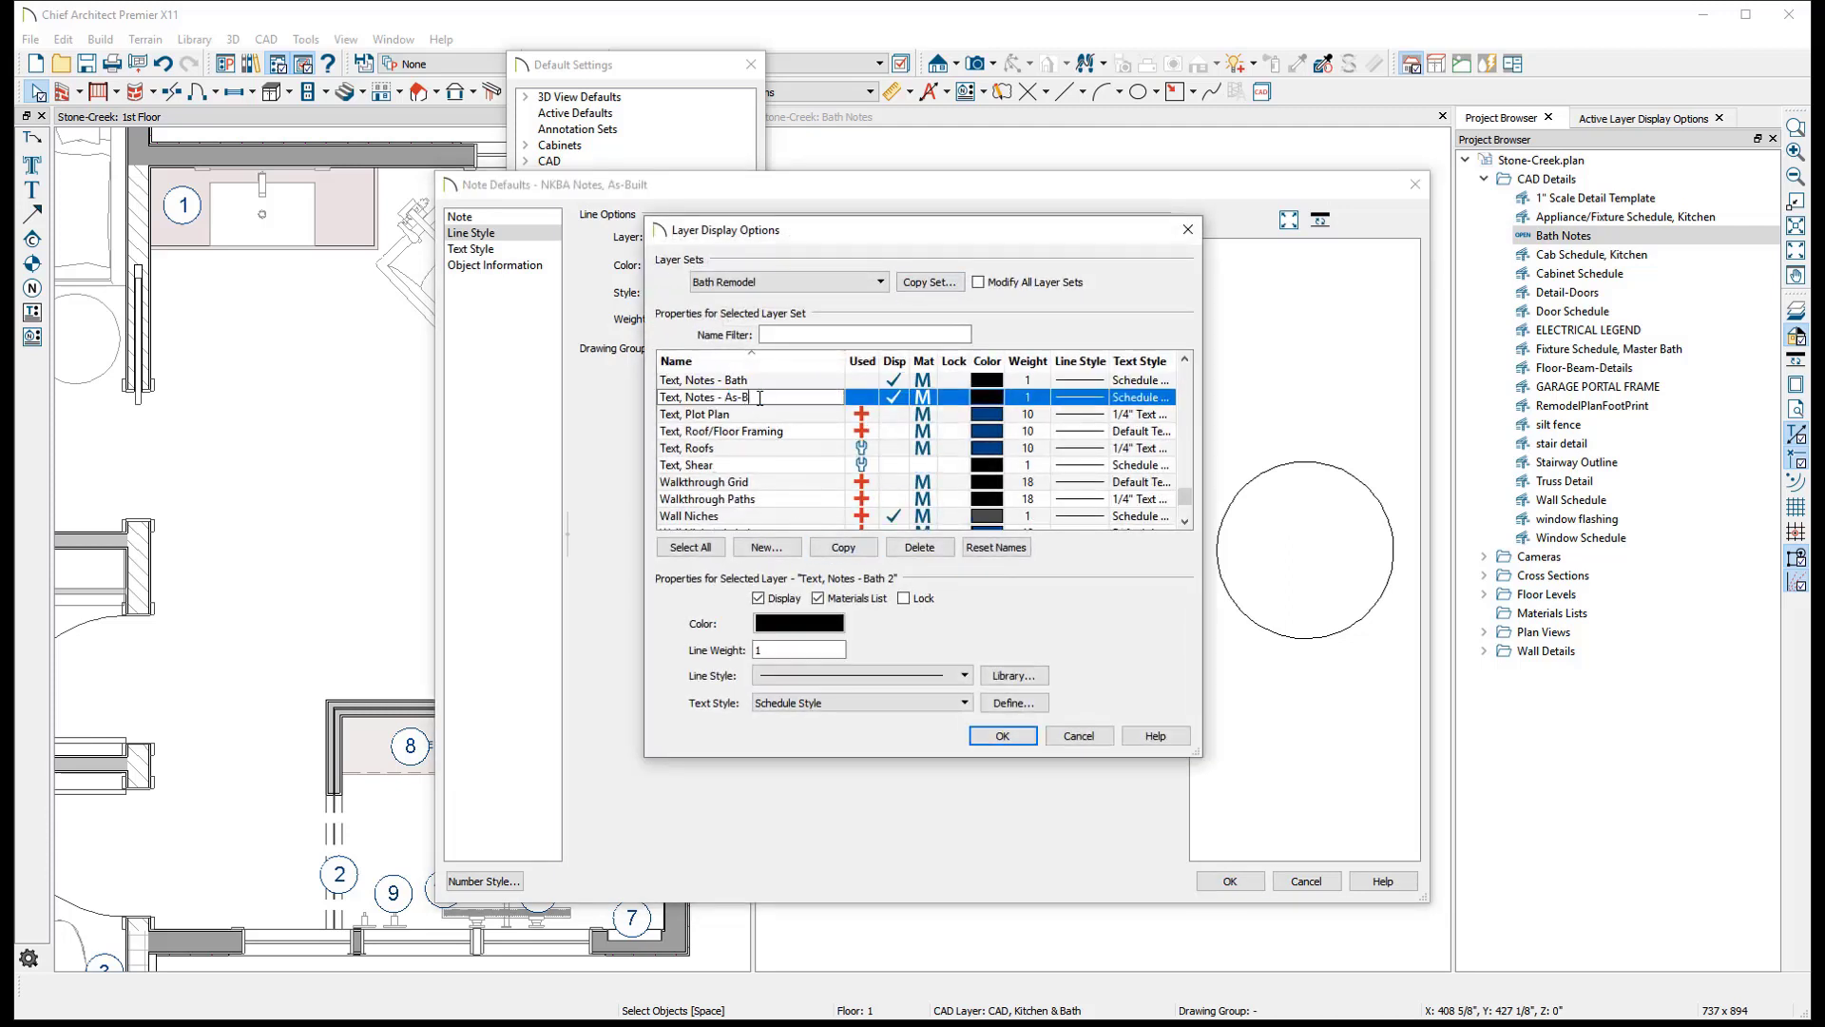
{"action": "key", "text": "Return"}
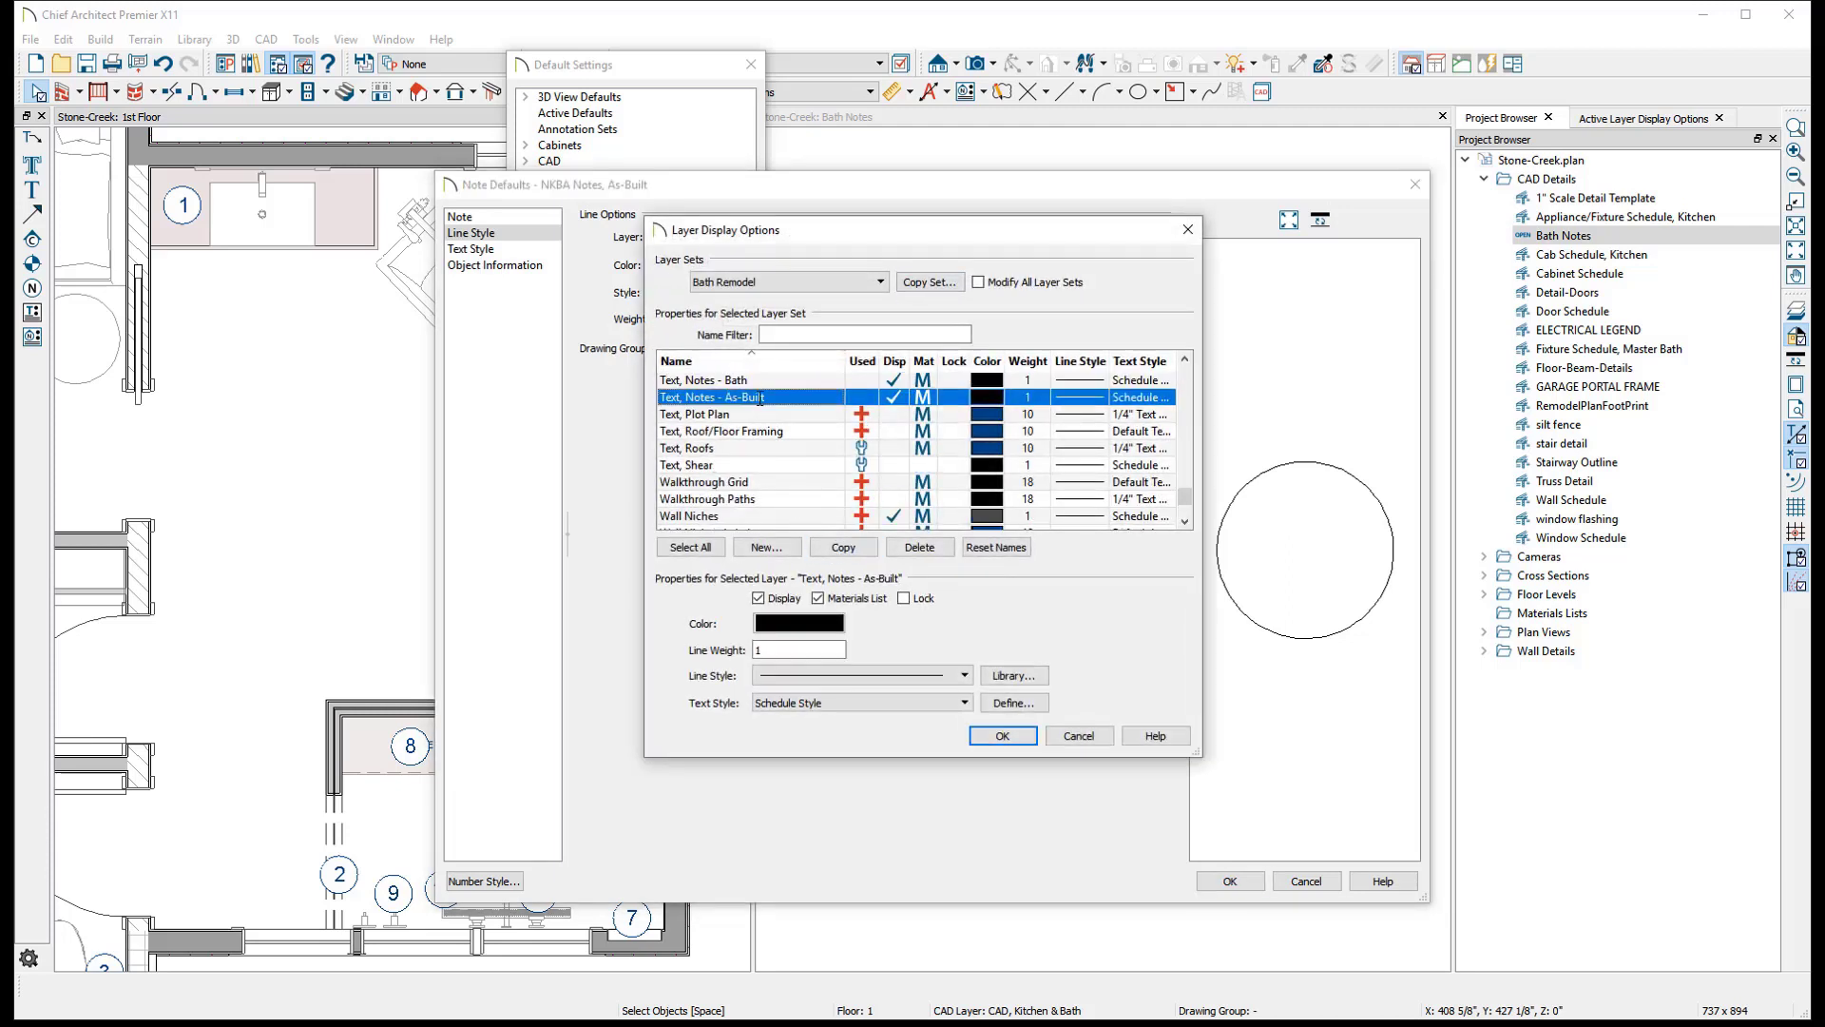
{"action": "left_click", "coordinate": [1024, 738]}
{"action": "left_click", "coordinate": [1226, 882]}
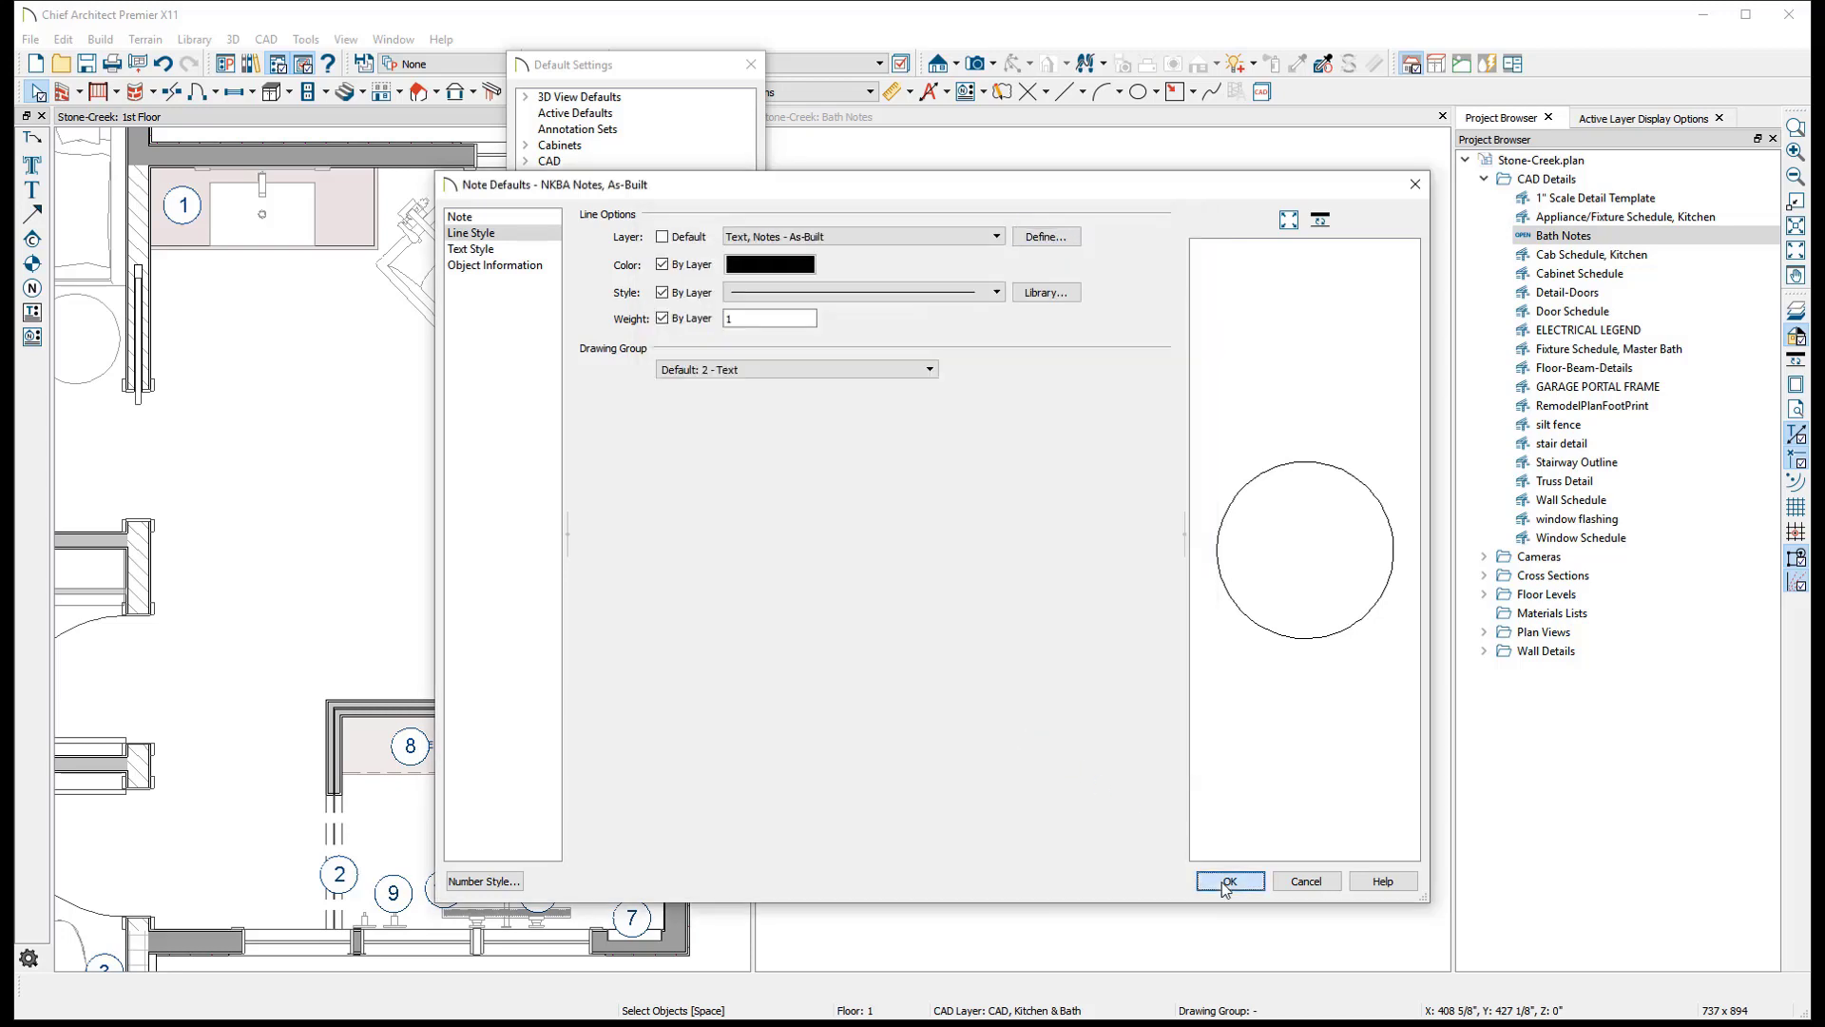
{"action": "left_click", "coordinate": [872, 589]}
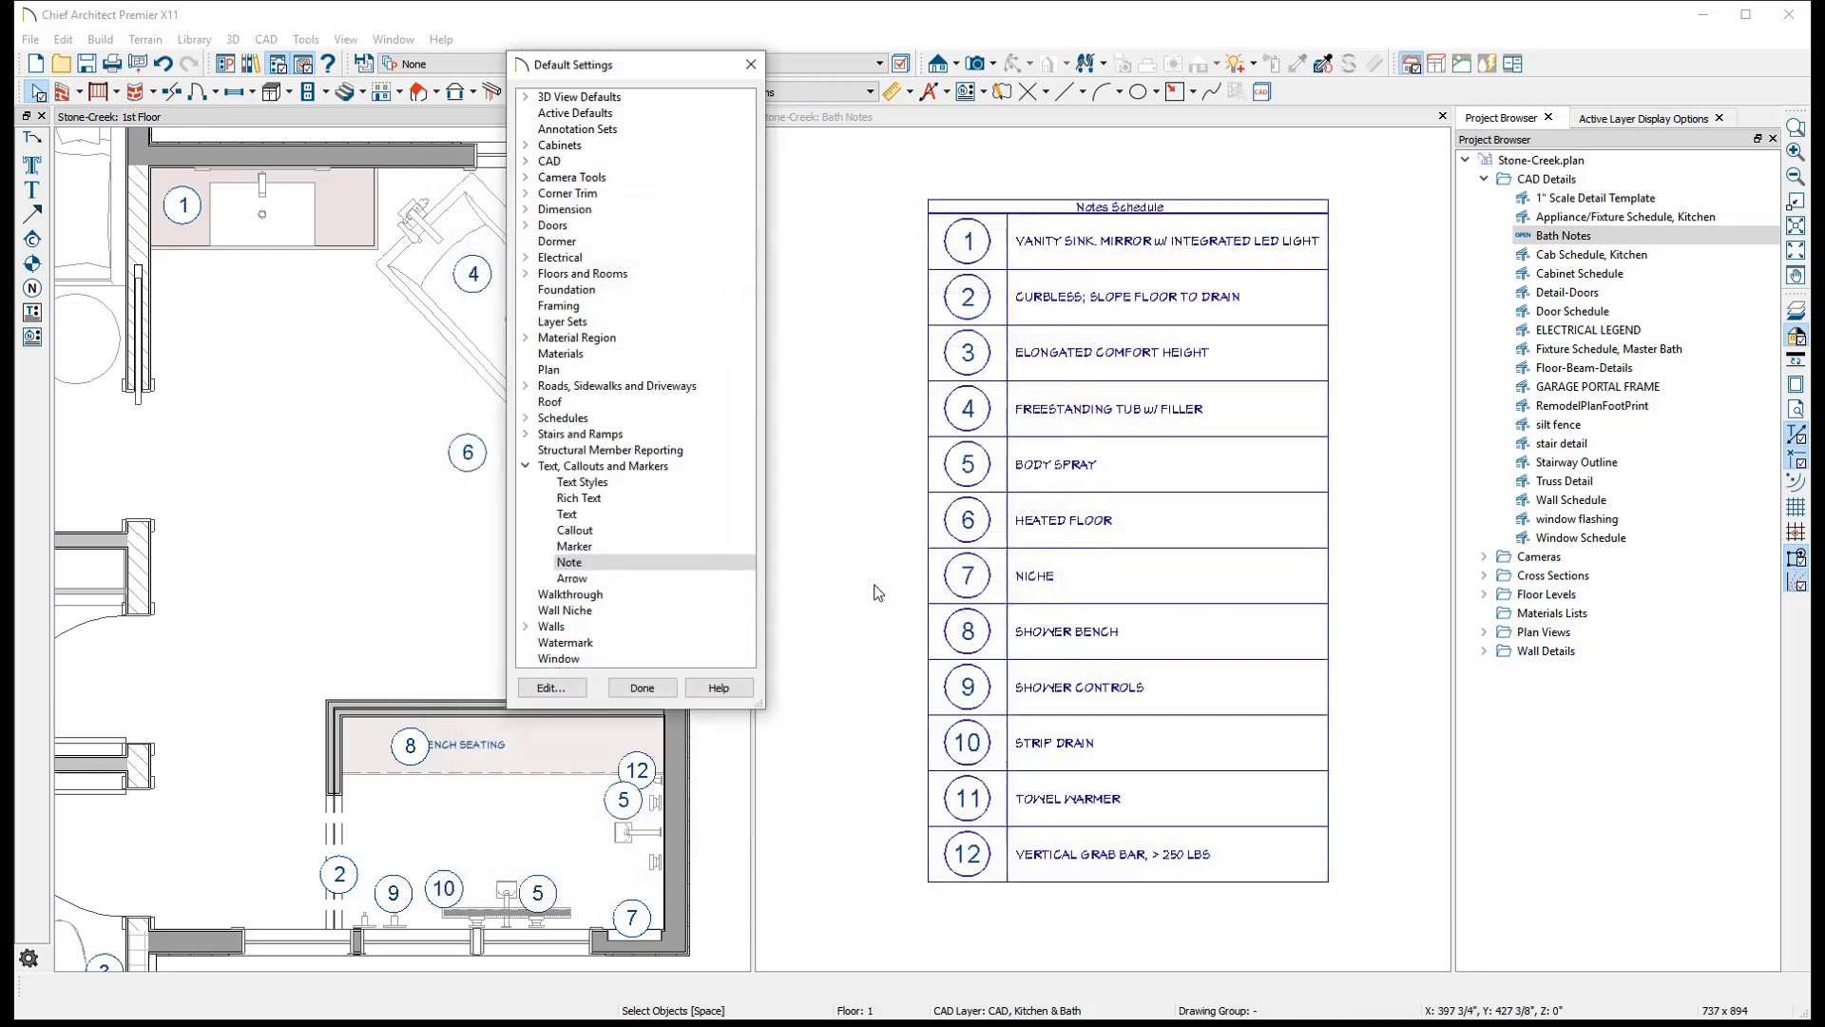
Step: Open the active defaults, review the NKBA Annotations set, and list the available note defaults
{"action": "double_click", "coordinate": [590, 113]}
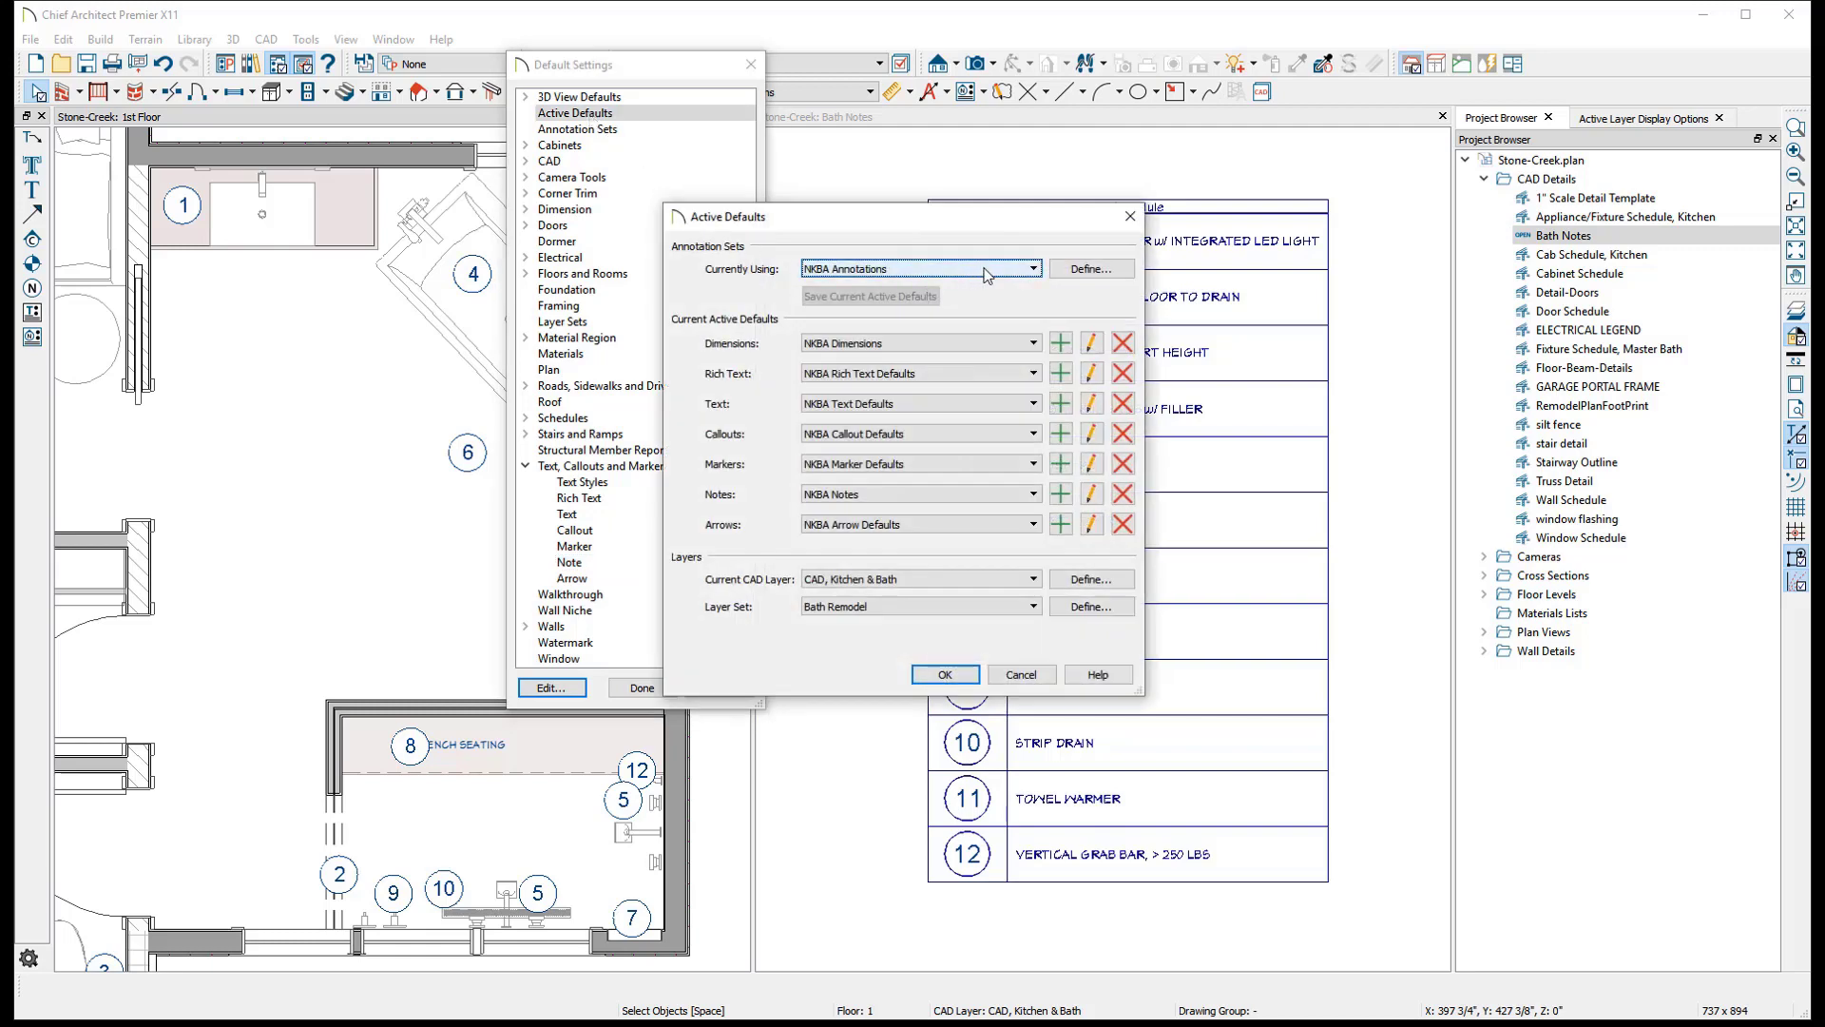
{"action": "left_click", "coordinate": [1059, 271]}
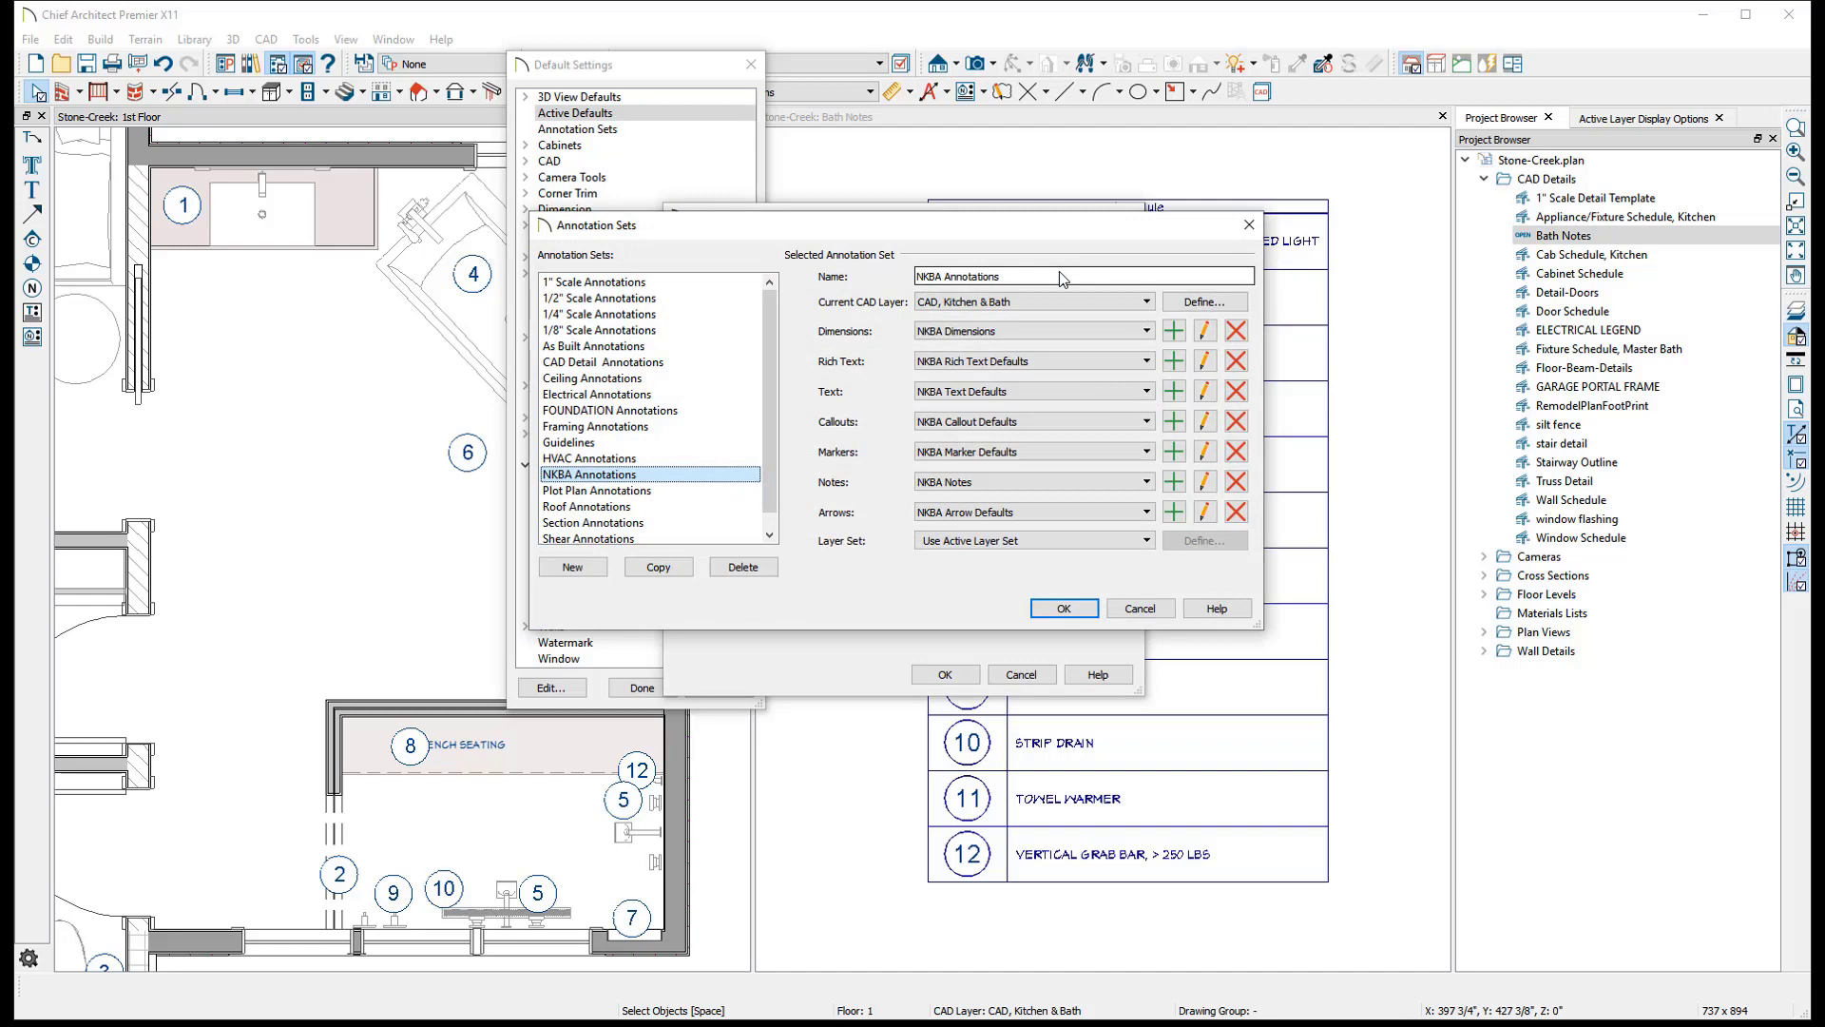
{"action": "left_click", "coordinate": [1249, 224]}
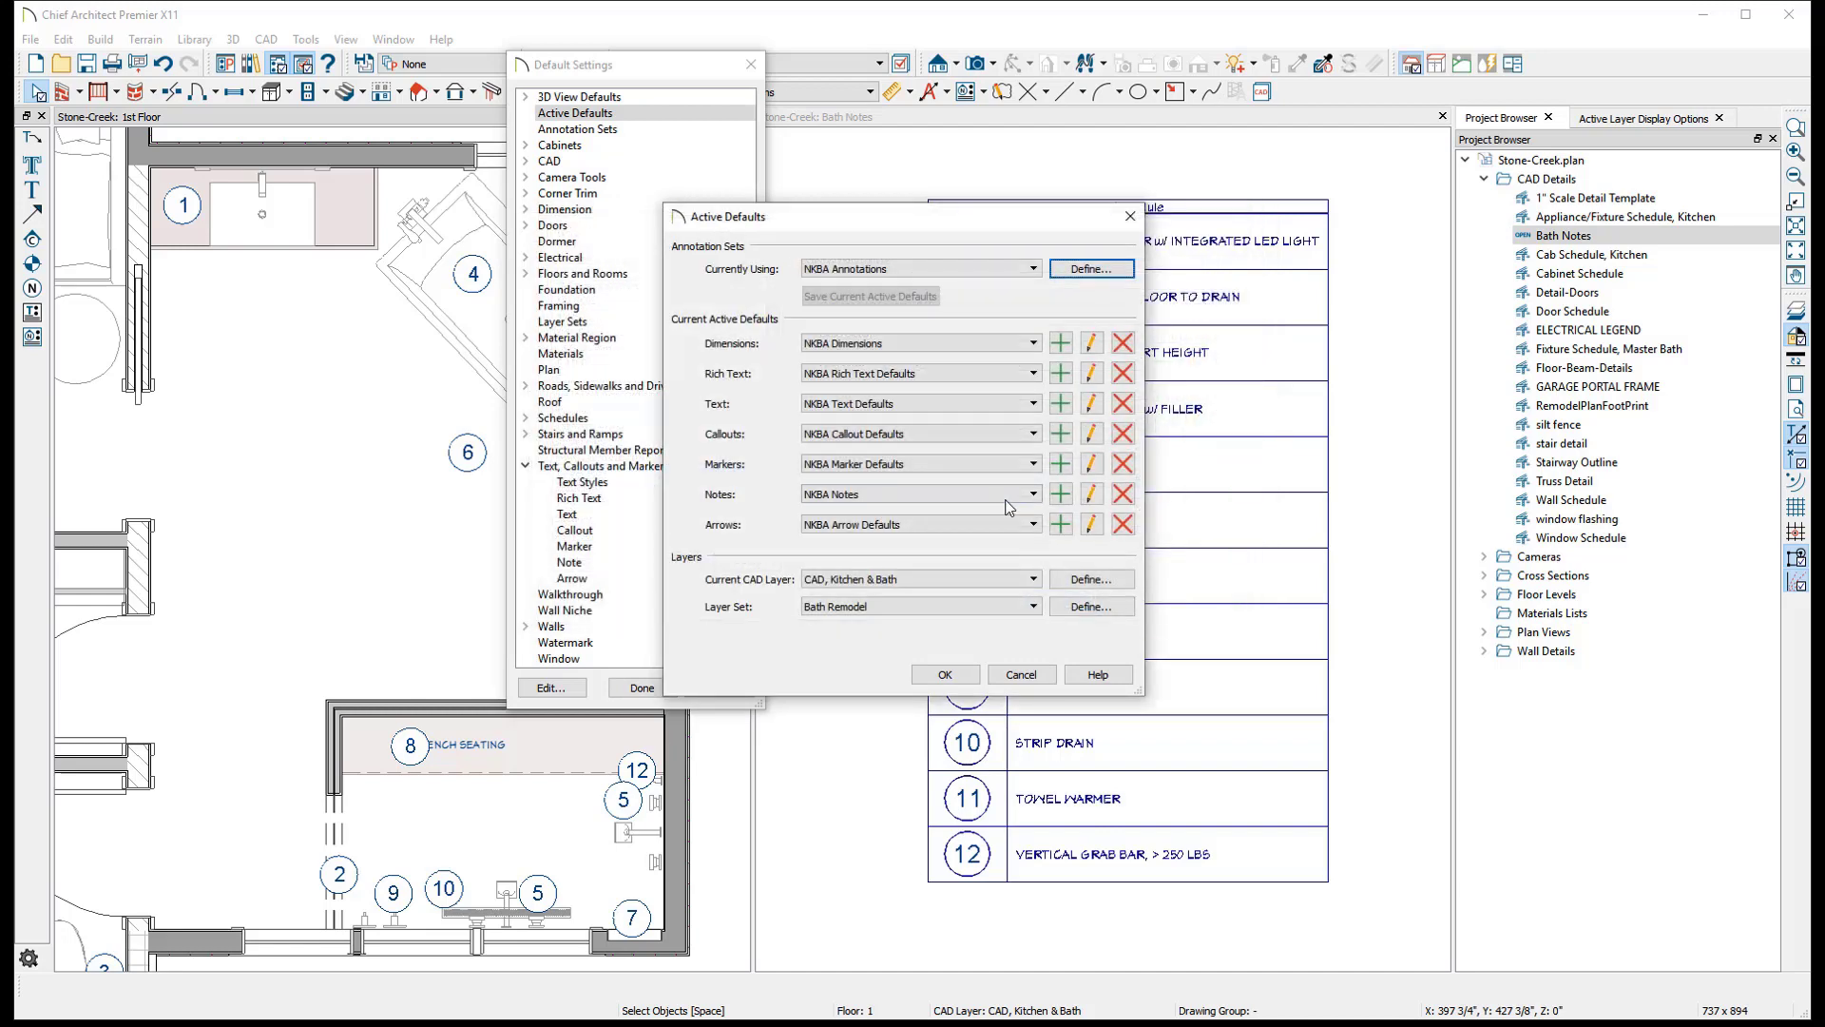
{"action": "left_click", "coordinate": [966, 493]}
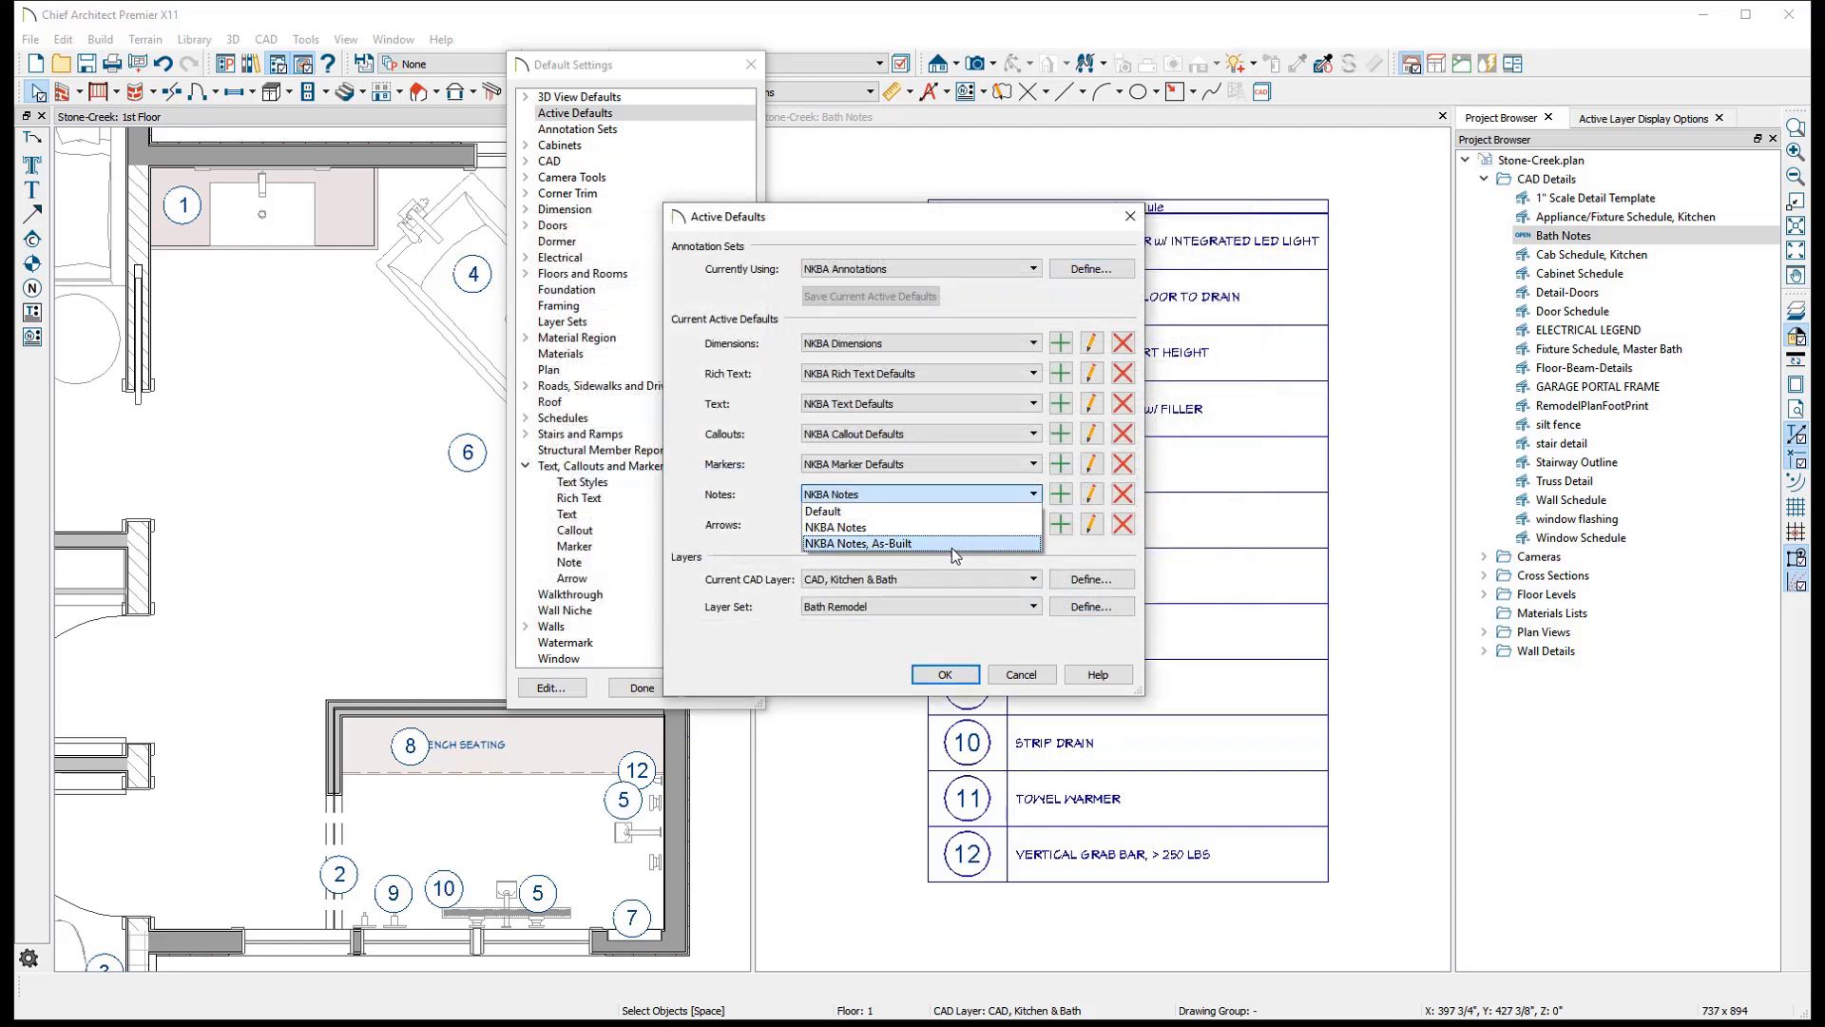